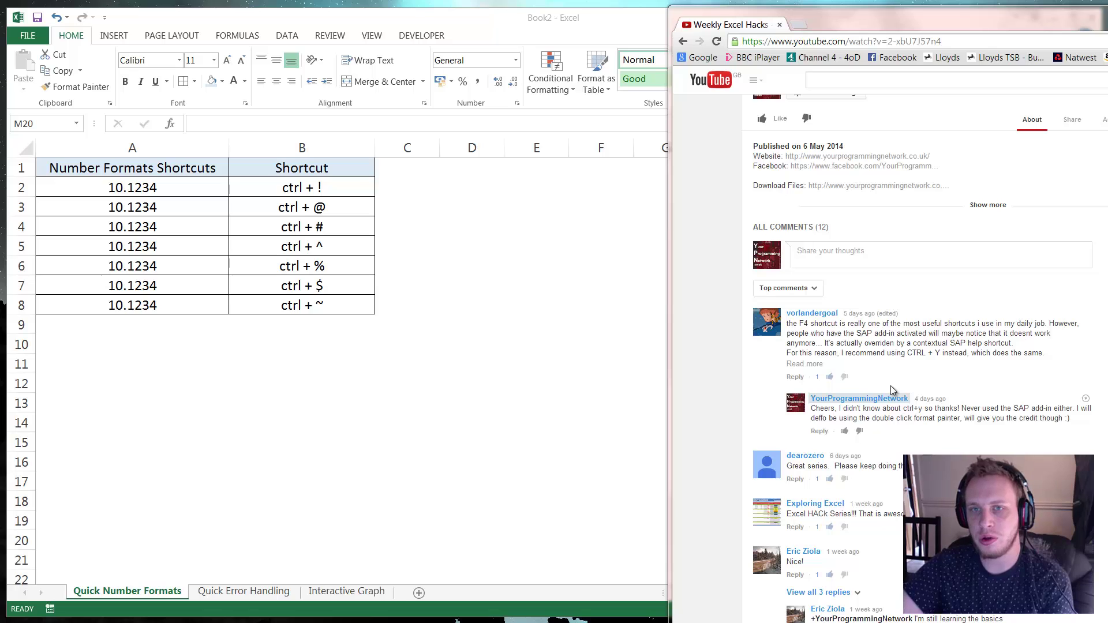
Arrange the browser window with the video over half of the spreadsheet.
left_click(907, 24)
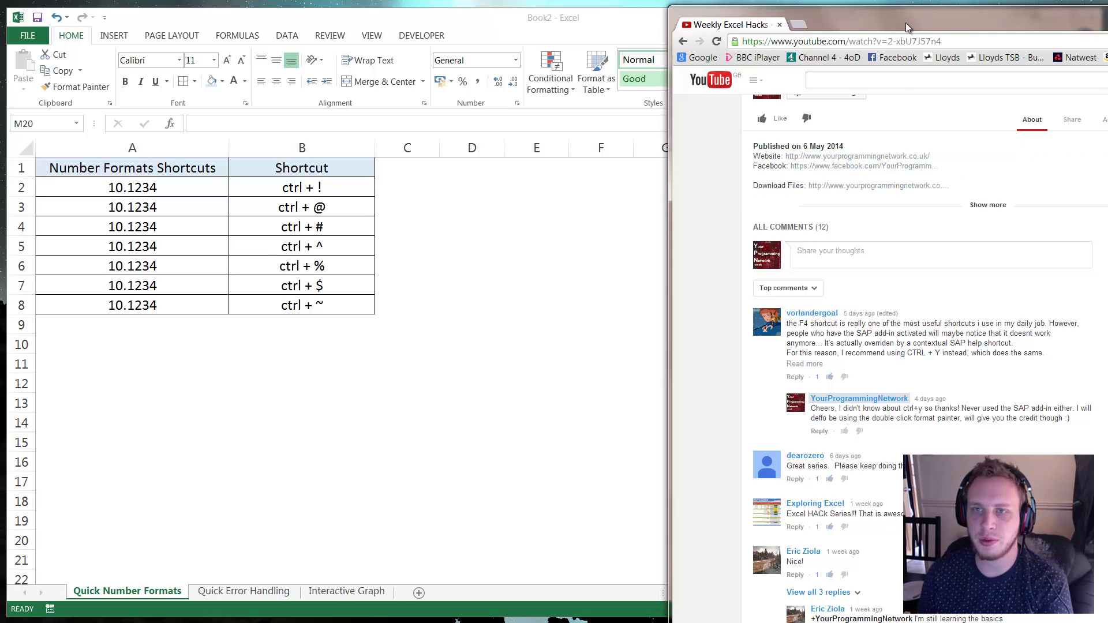
left_click_drag(905, 23, 675, 117)
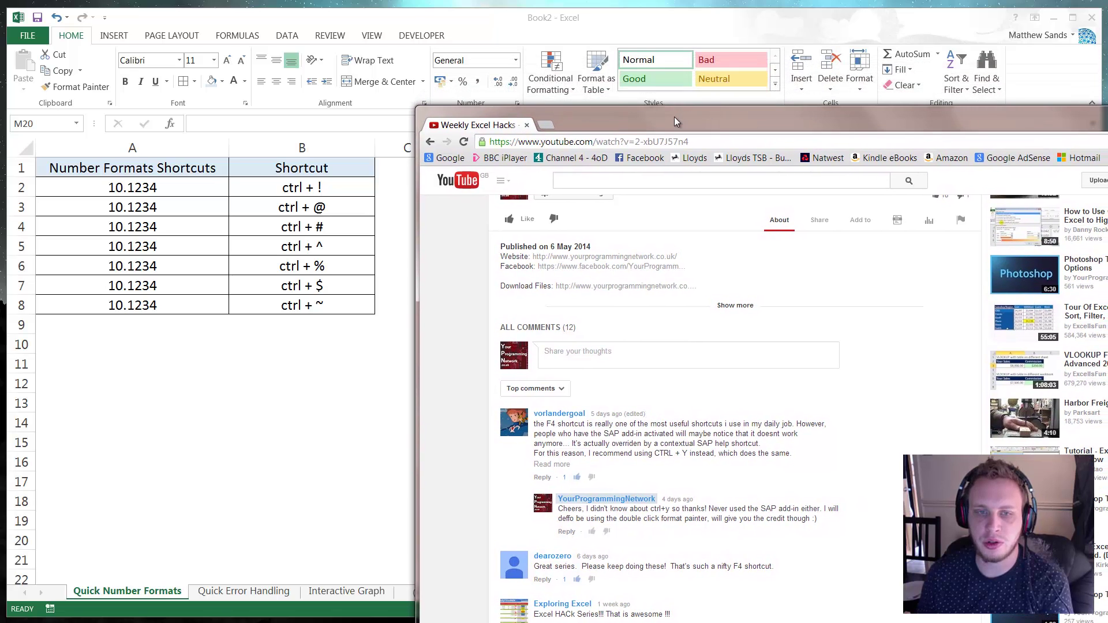
scroll(714, 404, "up", 1)
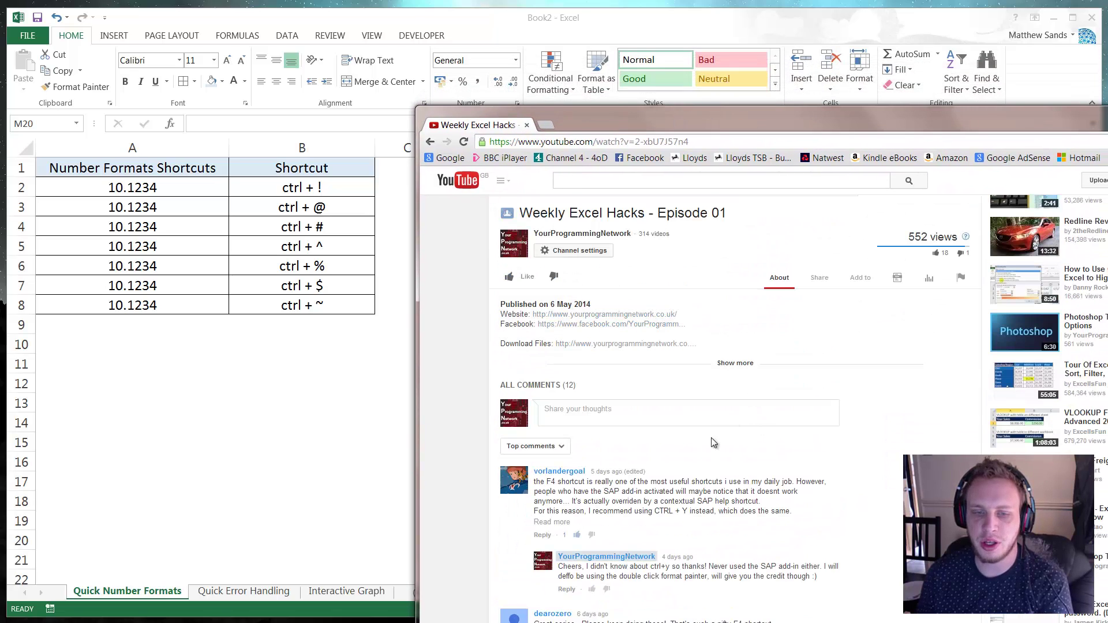
scroll(709, 510, "up", 1)
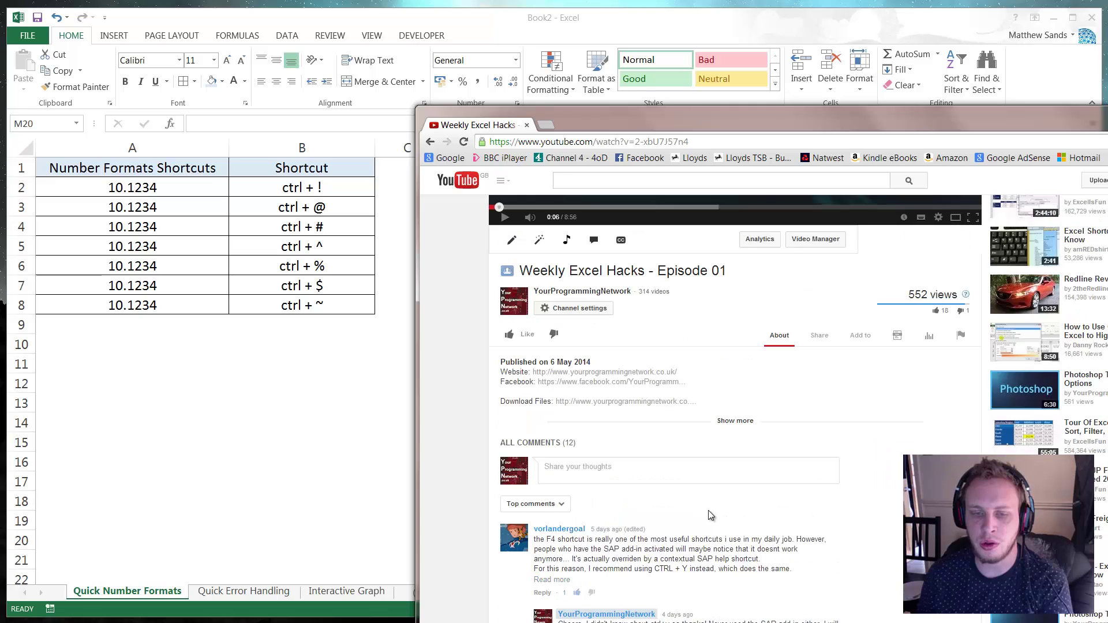
left_click_drag(838, 117, 864, 119)
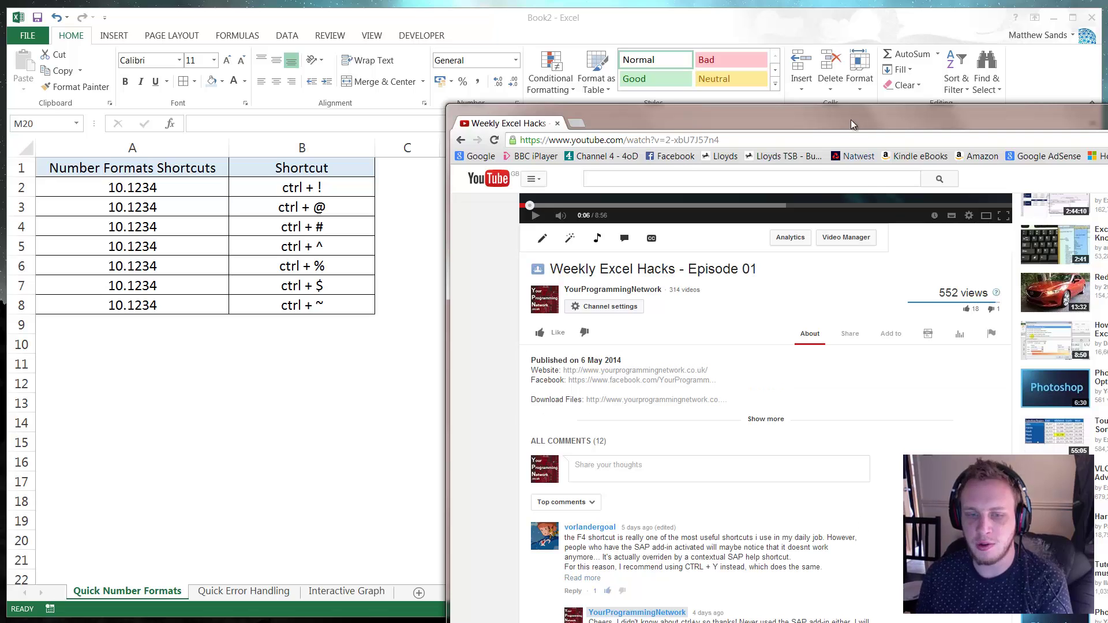
left_click_drag(858, 110, 852, 64)
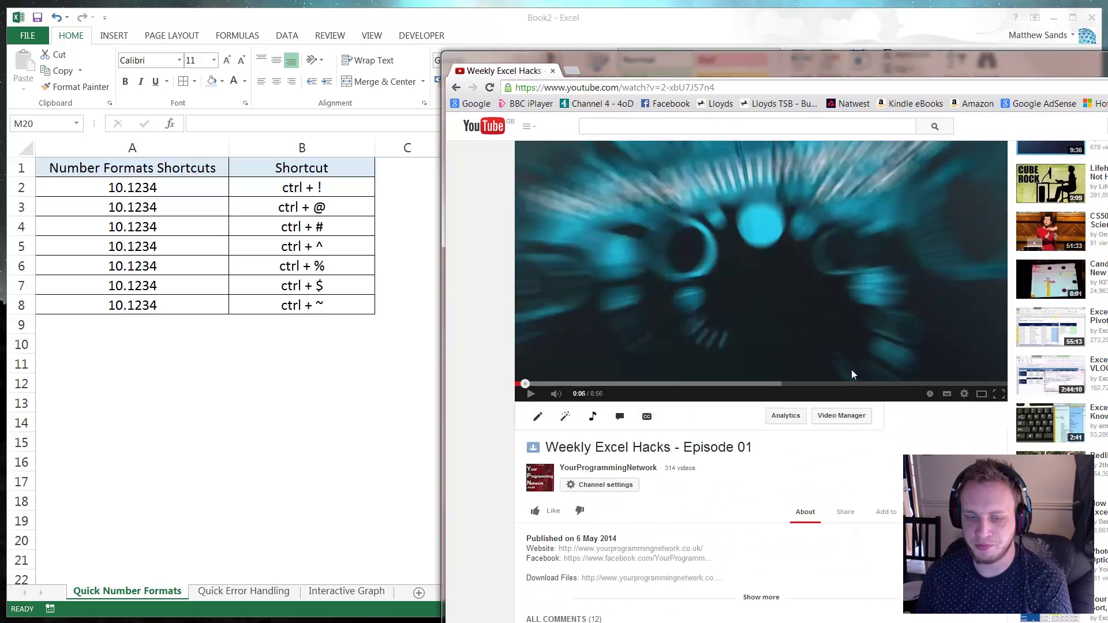
scroll(851, 375, "down", 15)
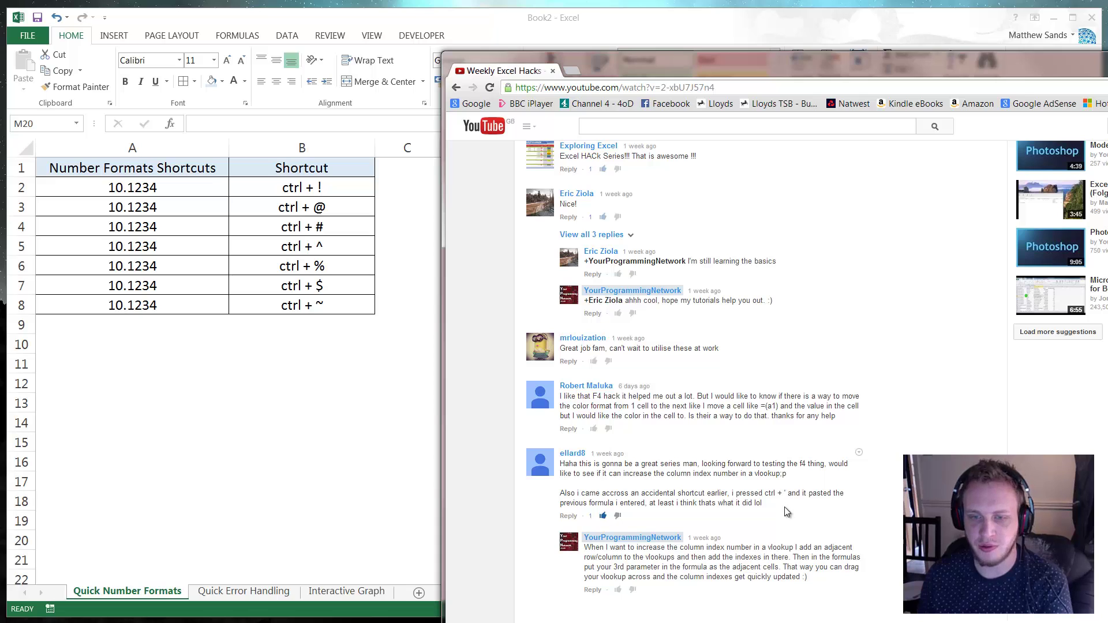
left_click_drag(802, 68, 701, 52)
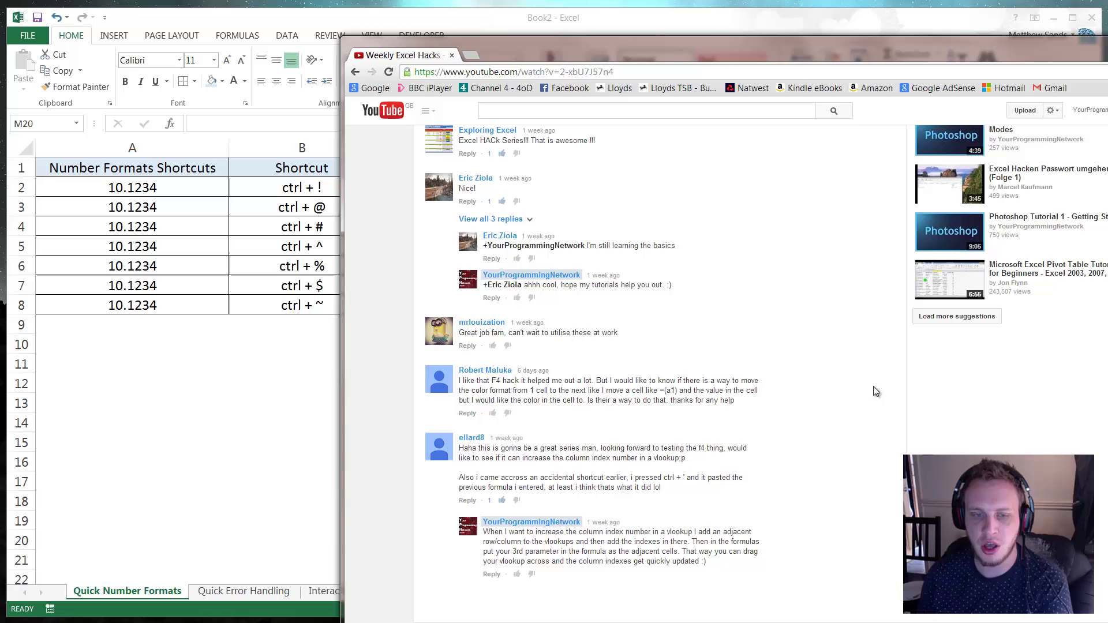
left_click_drag(781, 46, 815, 158)
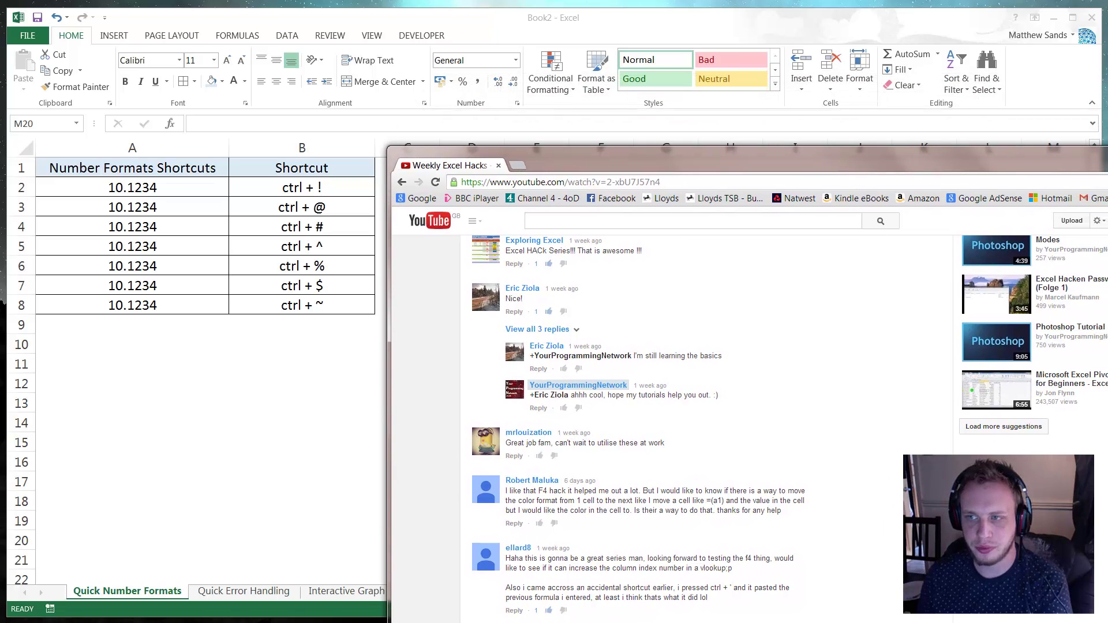
Back in Excel, enter the formula =D4 in cell B9.
key("alt+Tab")
left_click(472, 227)
left_click(437, 207)
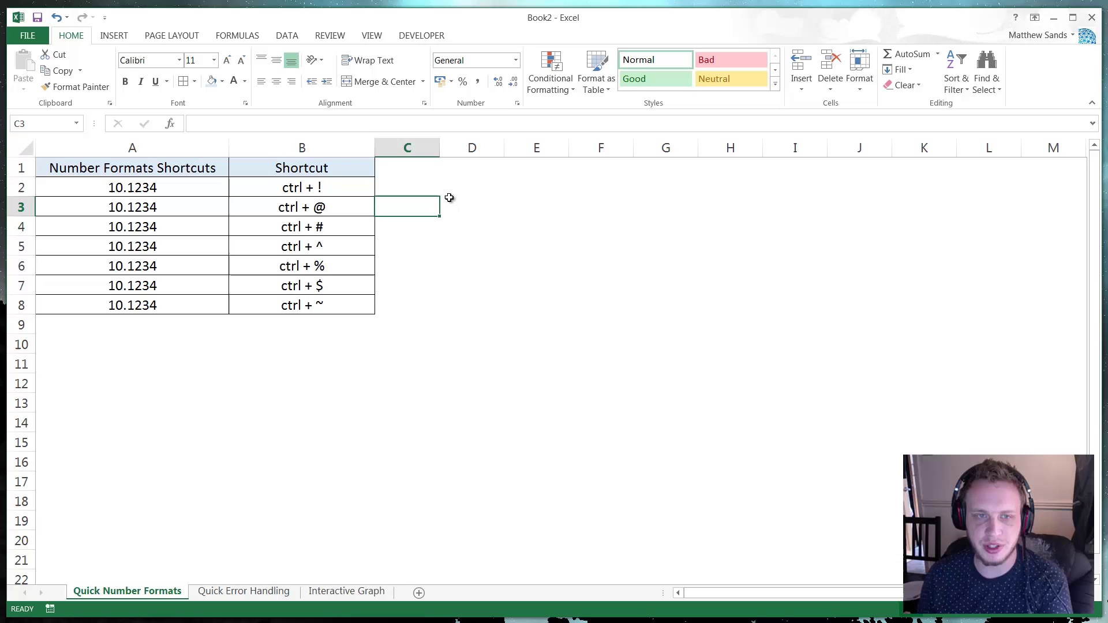
left_click(472, 226)
left_click_drag(306, 404, 312, 422)
left_click(312, 384)
left_click(312, 328)
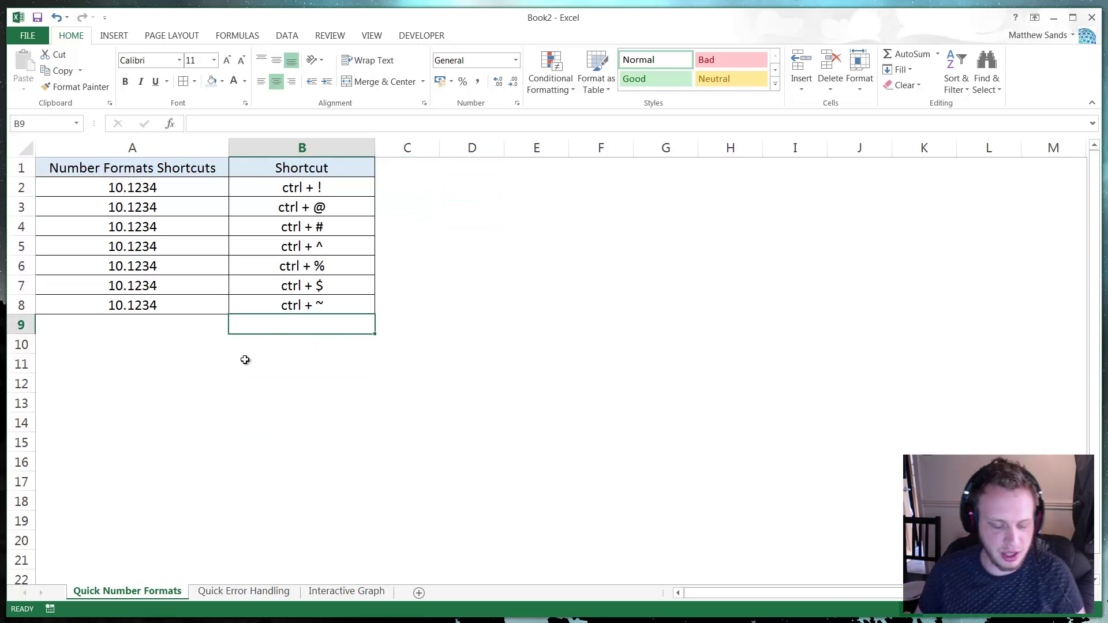
type("=")
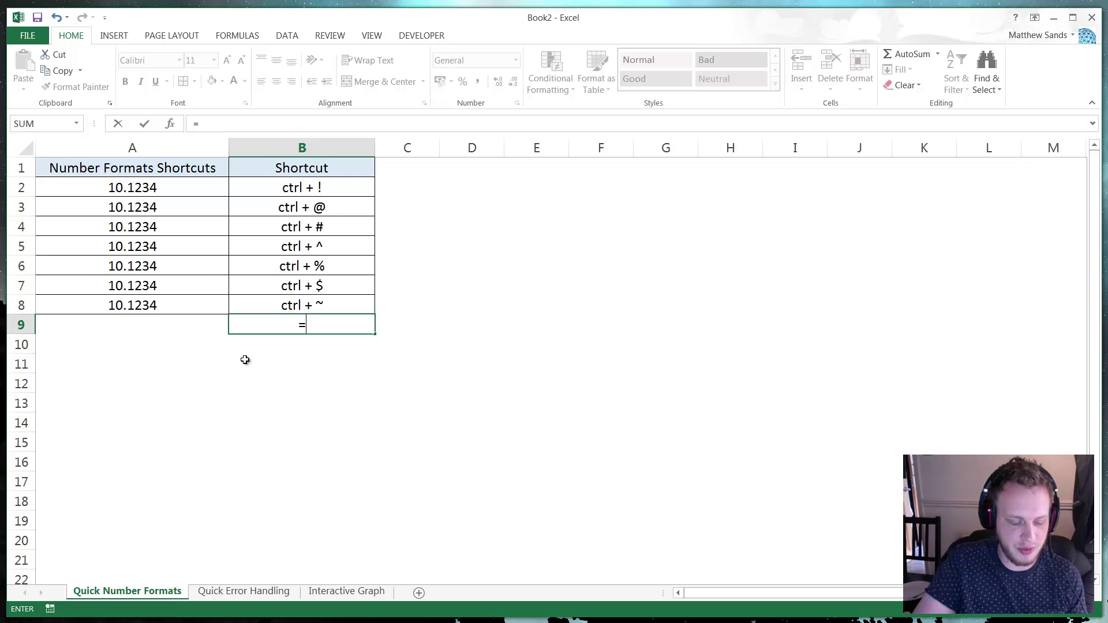
type("d")
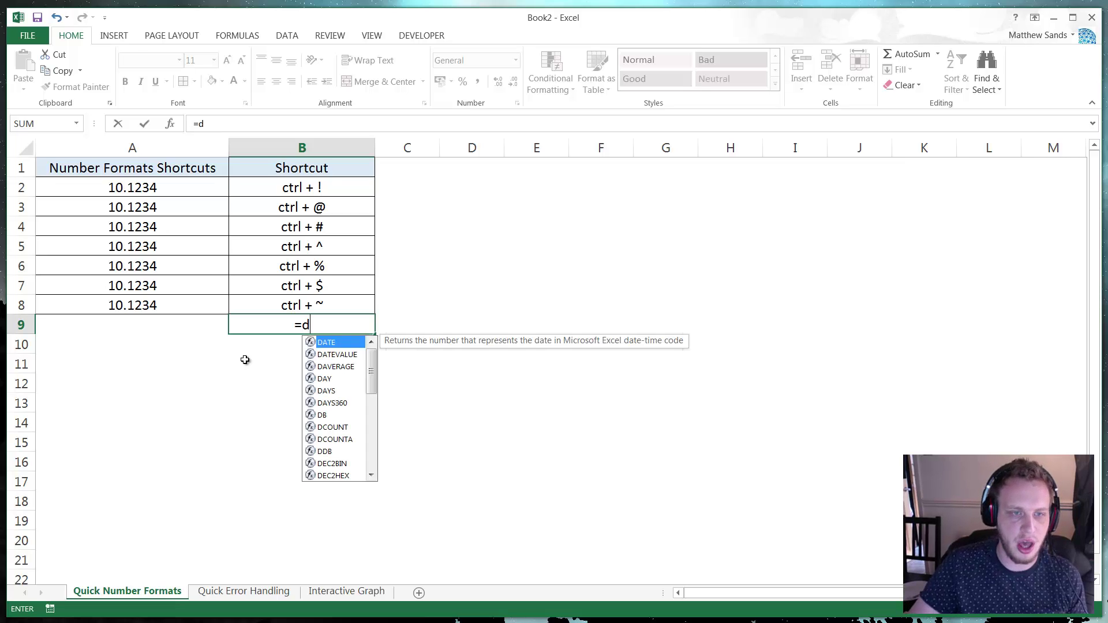
type("4")
key("Return")
Copy B9's formula down into B10 with Ctrl+'.
key("Up")
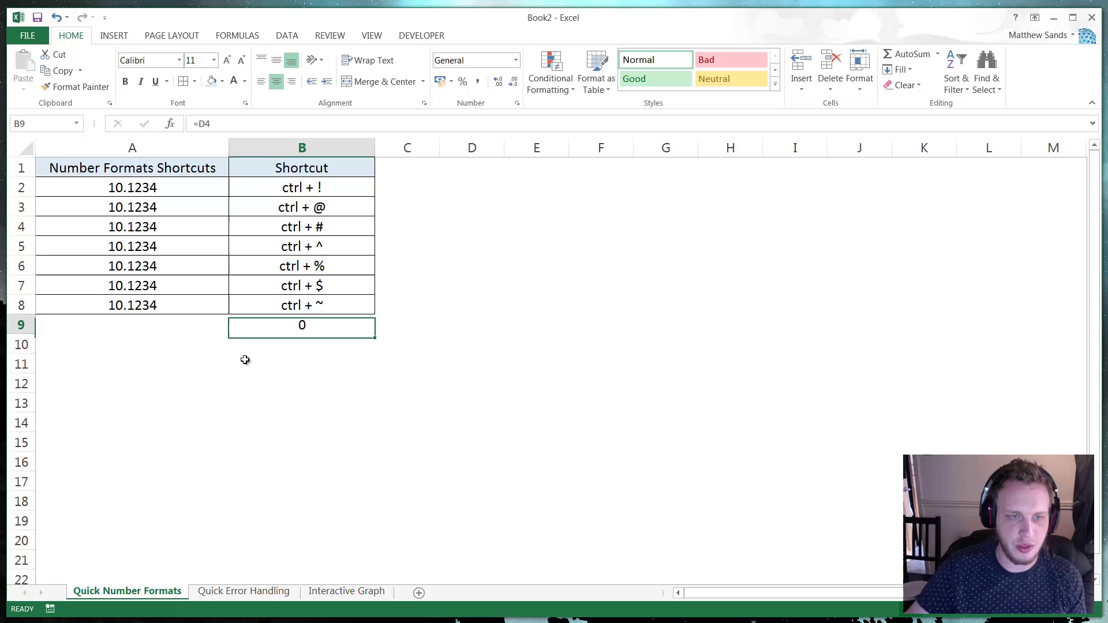
key("Down")
key("ctrl+apostrophe")
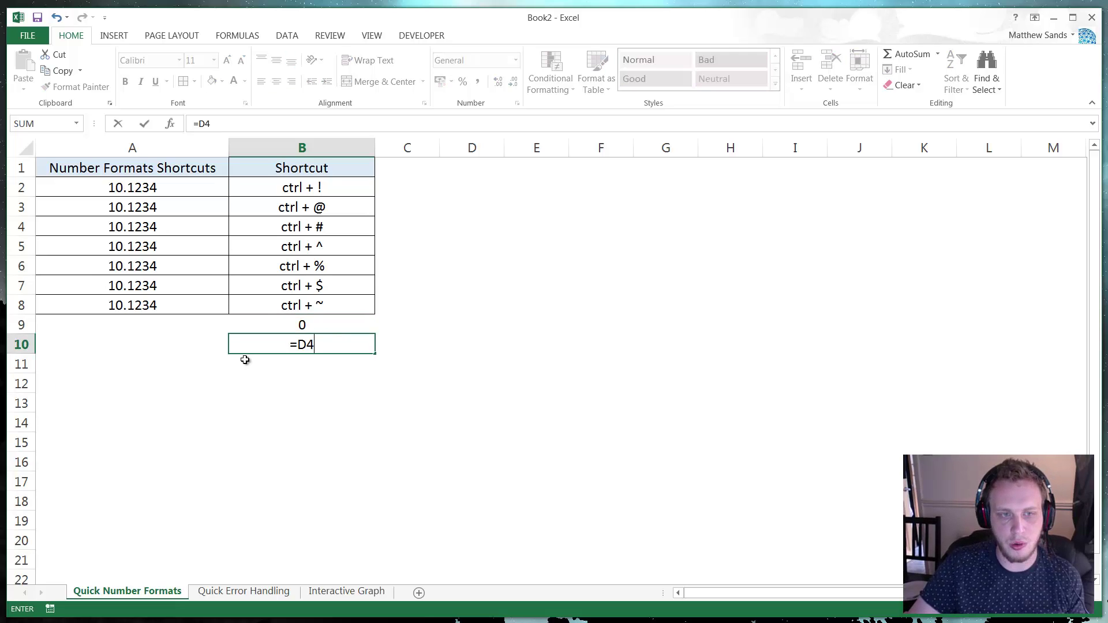
key("Return")
Try Ctrl+' on empty cell G5, then cancel without changing it.
key("Up")
key("Up")
key("Down")
key("Down")
key("Down")
key("Down")
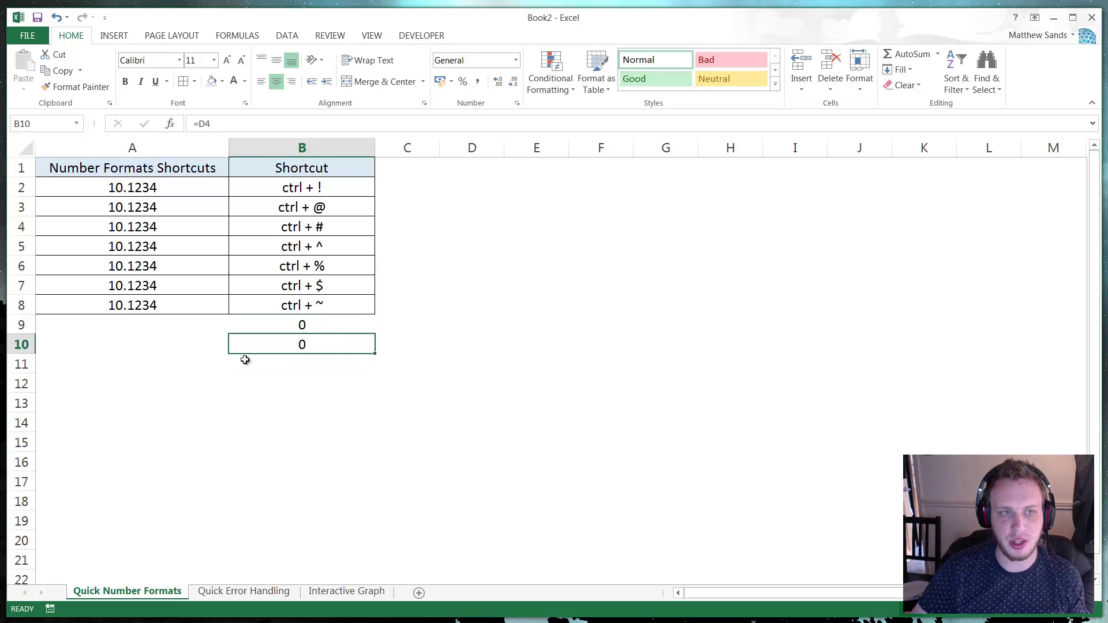
key("Right")
key("Up")
key("Up")
key("Right")
key("Up")
key("Up")
key("Right")
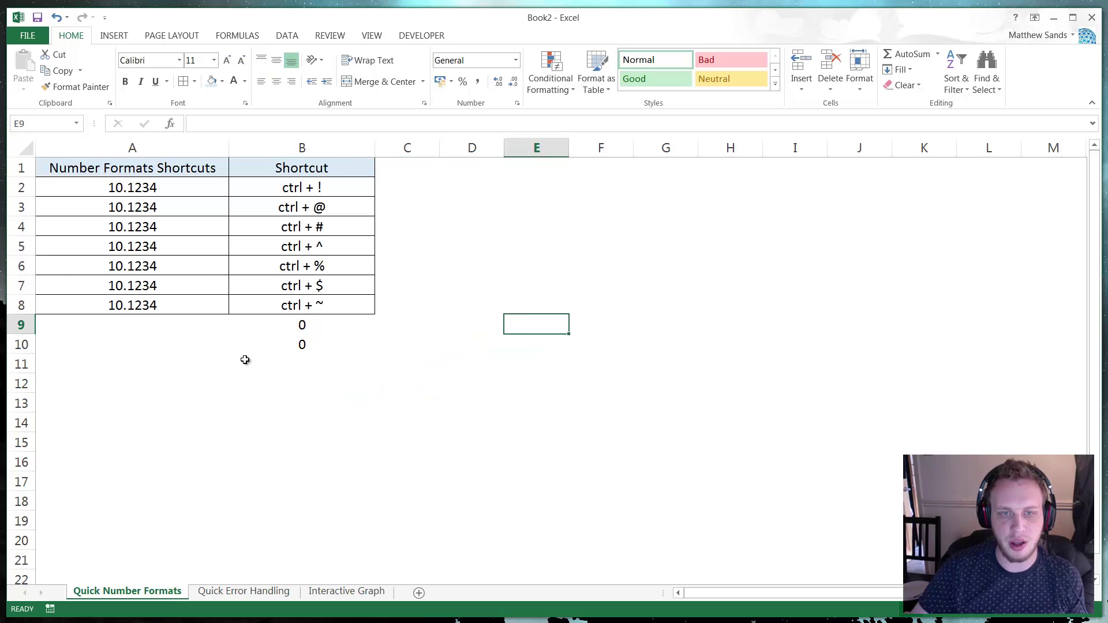
key("Right")
key("Right")
key("Up")
key("Up")
key("Up")
key("Up")
key("ctrl+apostrophe")
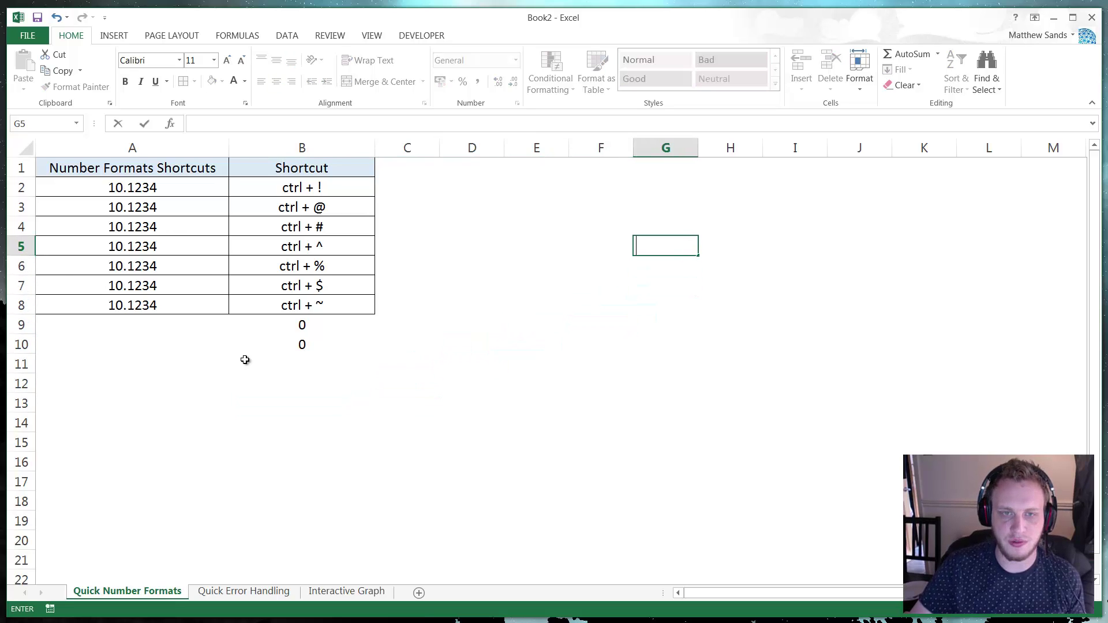
key("Up")
key("Down")
key("Up")
key("Left")
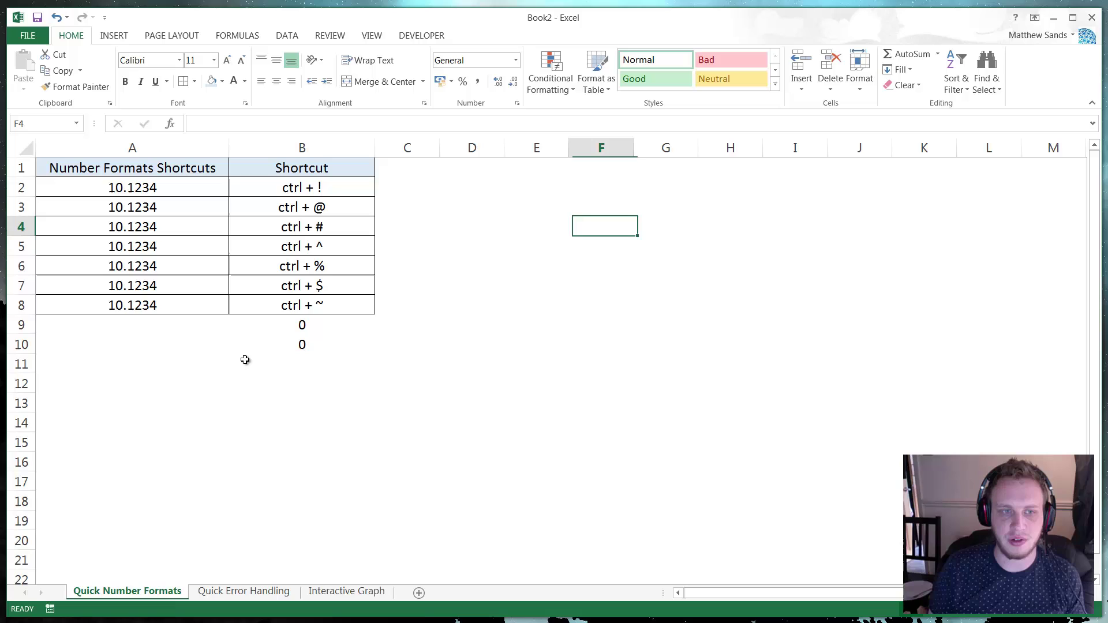
key("Left")
Copy A8's 10.1234 into A9 with Ctrl+'.
key("Home")
key("Down")
key("Down")
key("Down")
key("Down")
key("Down")
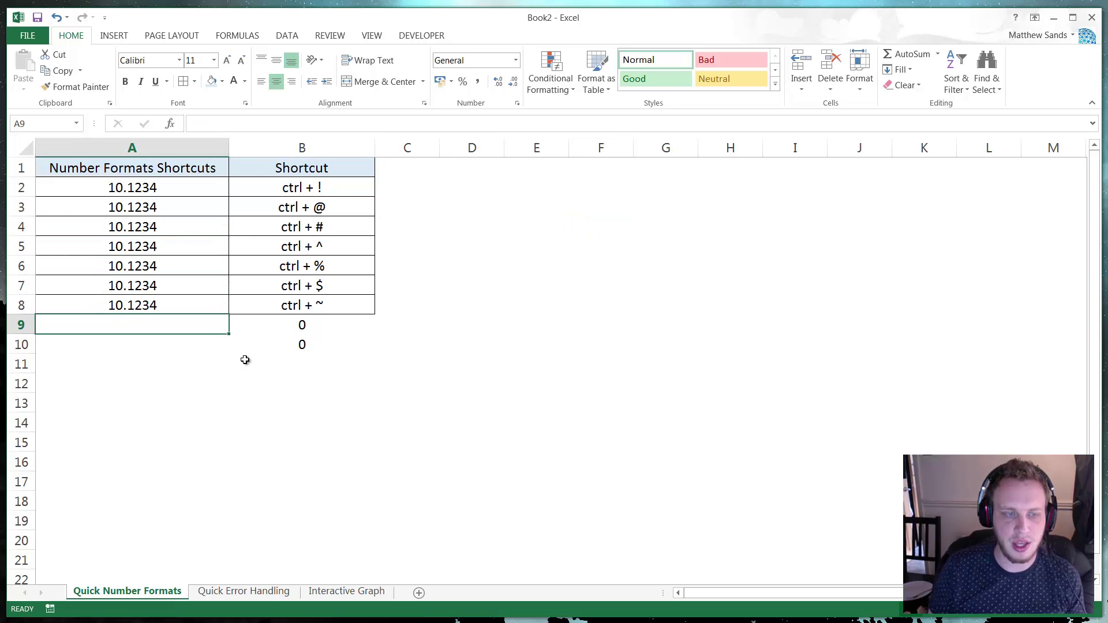
key("ctrl+apostrophe")
key("ctrl+Return")
Clear the copied value from A9 and move to B10.
key("Up")
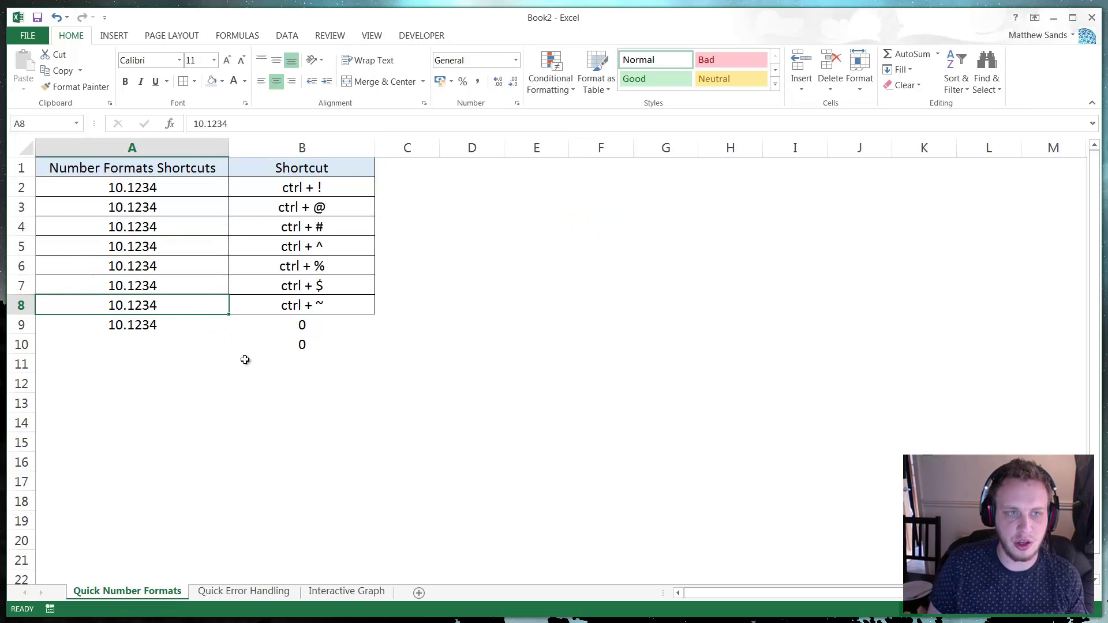
key("Down")
key("Up")
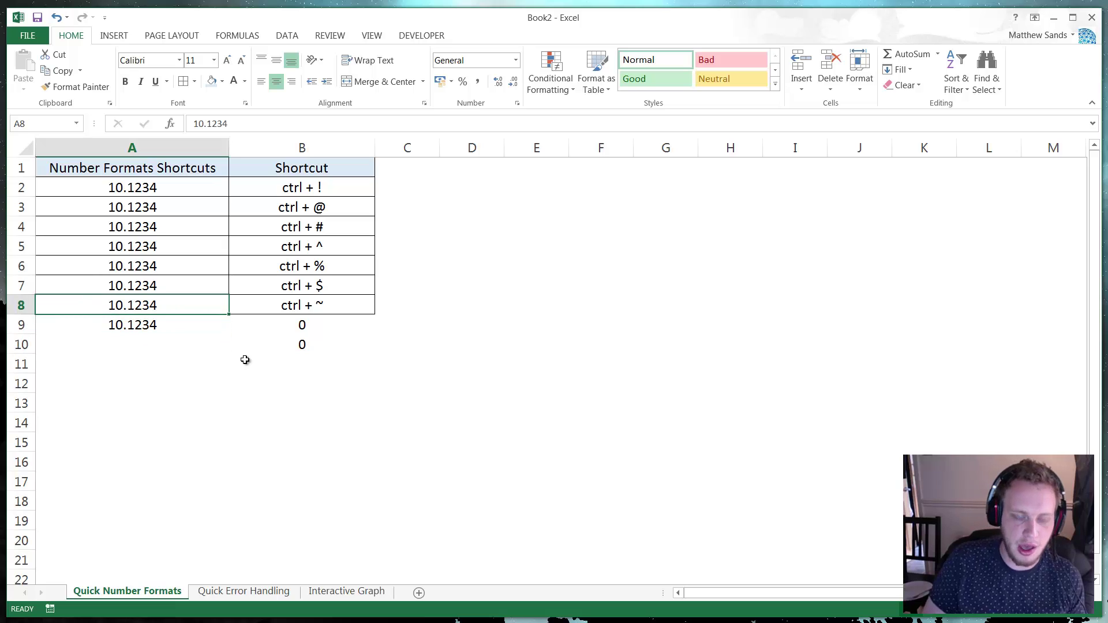
key("Down")
key("Delete")
key("Right")
key("Down")
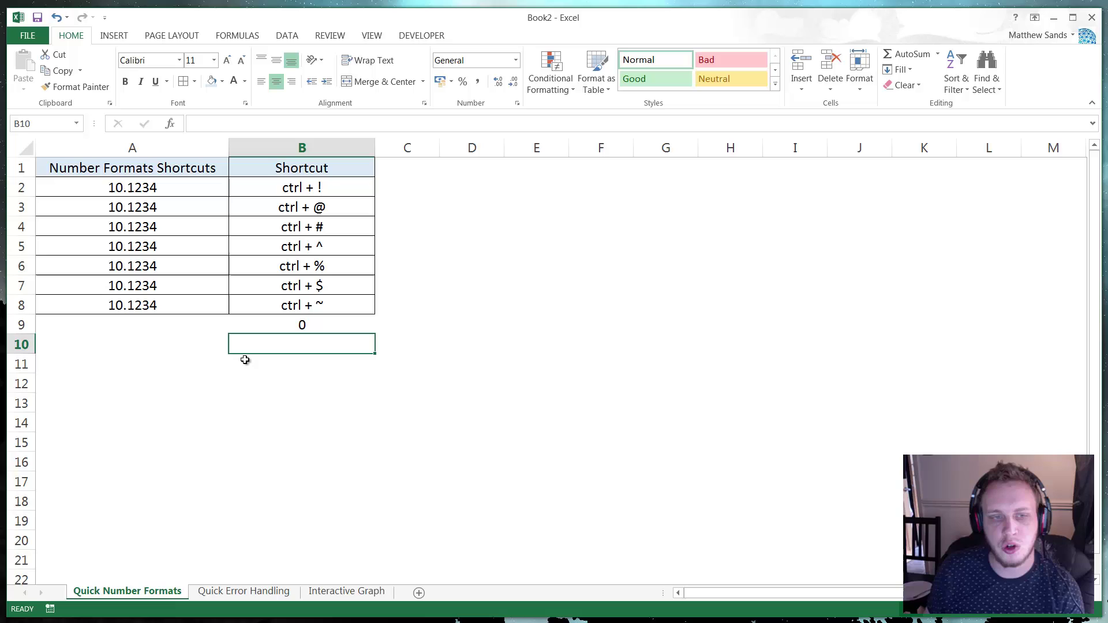
Inspect cells around the shortcut table, starting from B9's D4 formula.
left_click(327, 323)
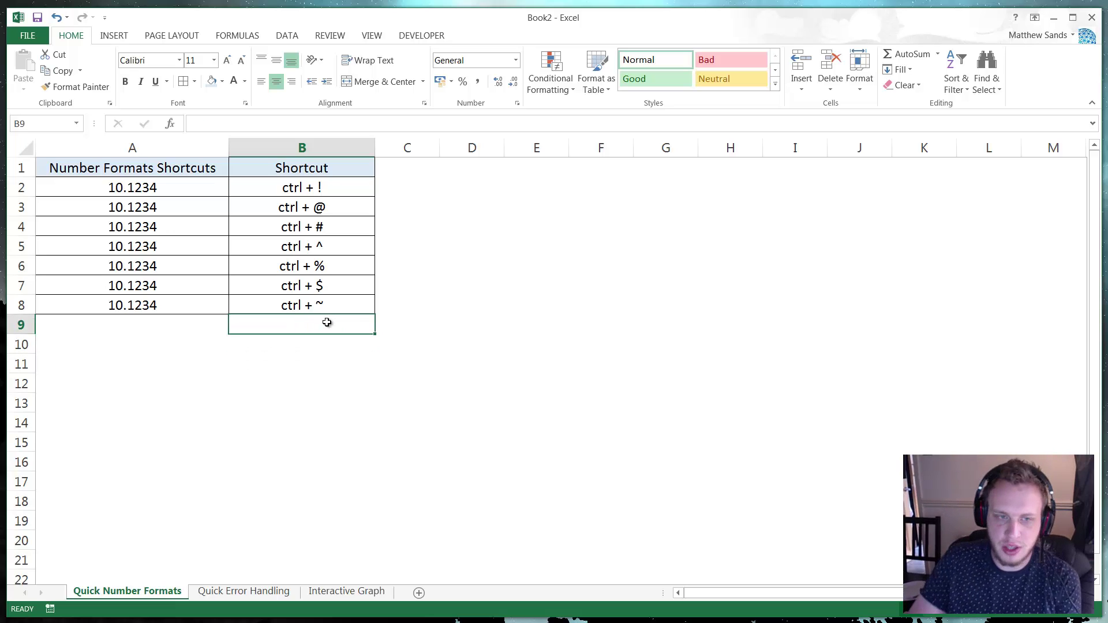
left_click(508, 203)
left_click(470, 172)
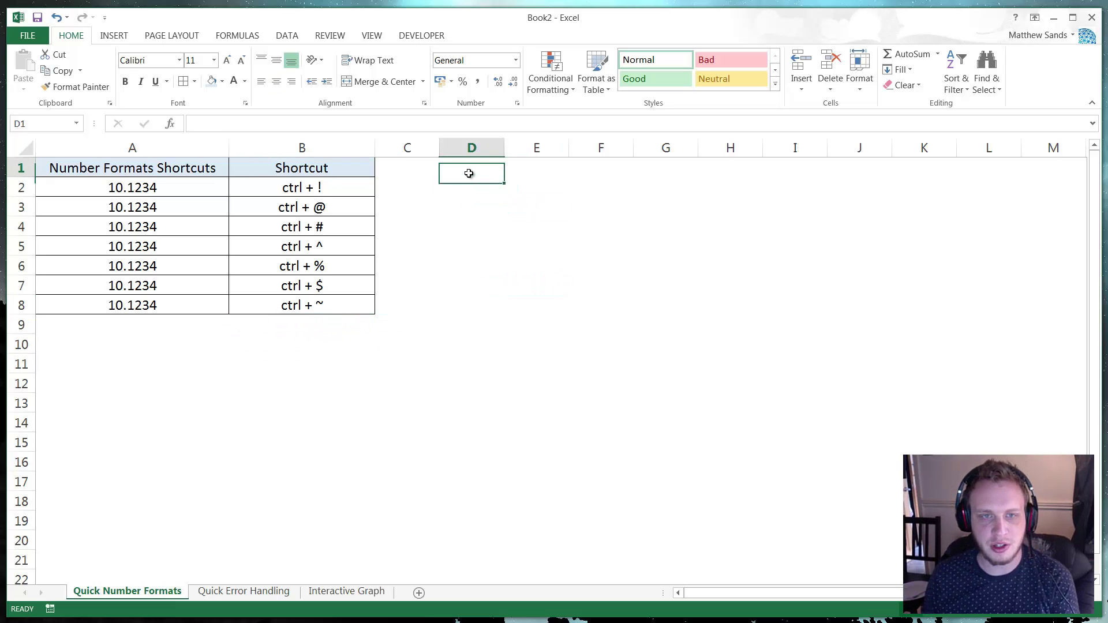
left_click(468, 188)
left_click(456, 324)
left_click(431, 287)
left_click(445, 191)
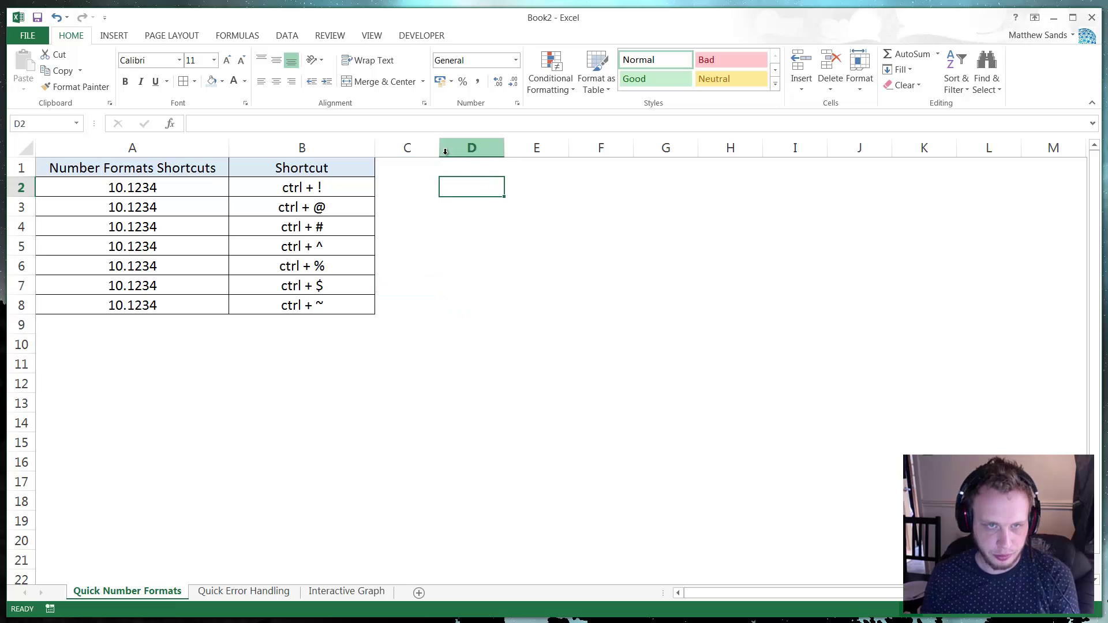
left_click(196, 337)
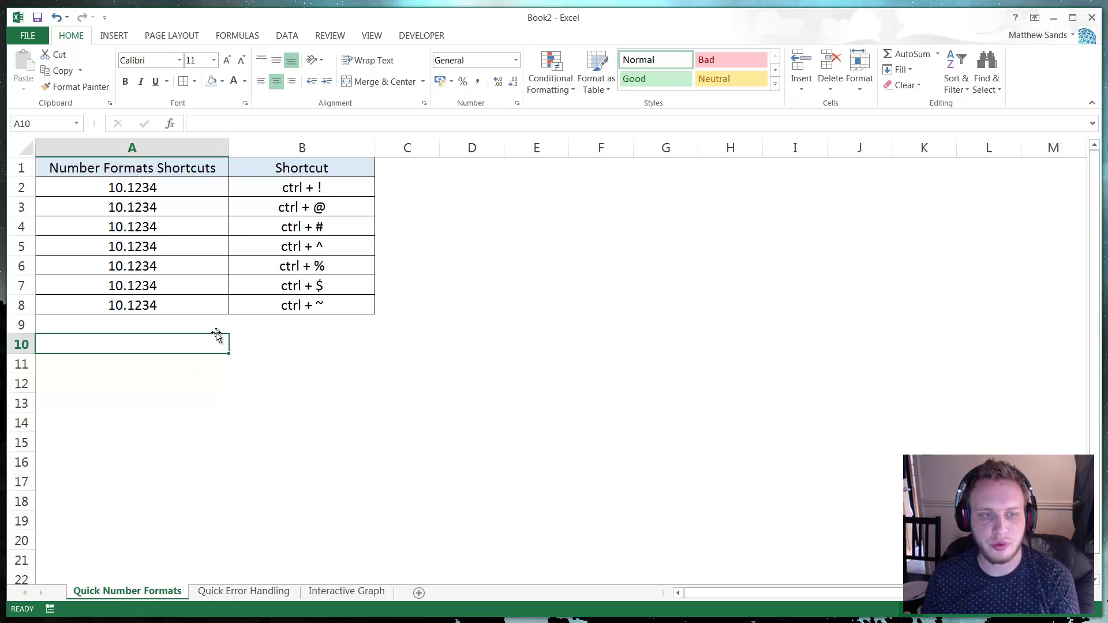
Look over the Quick Error Handling and Interactive Graph sheets, then return to Quick Number Formats.
left_click(245, 593)
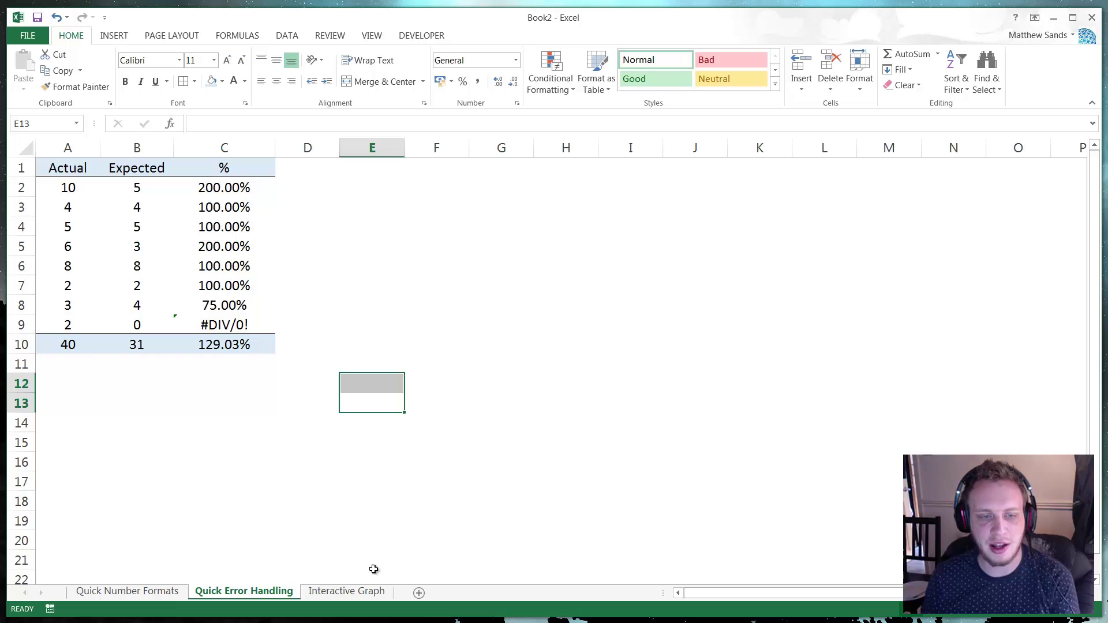
left_click(346, 592)
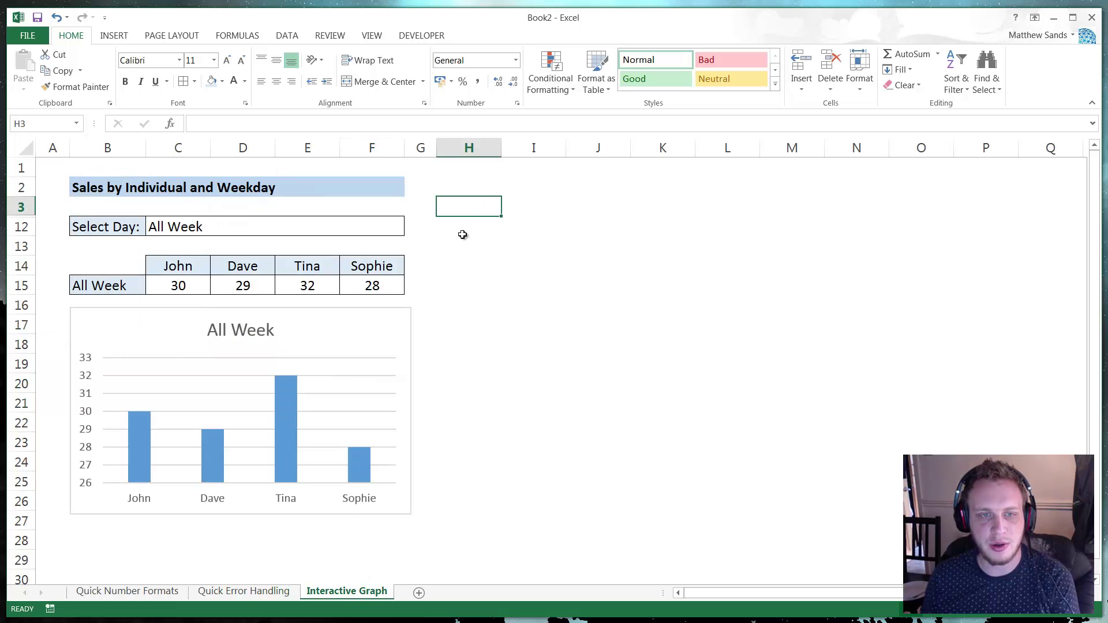
left_click(469, 190)
left_click(476, 210)
left_click(476, 191)
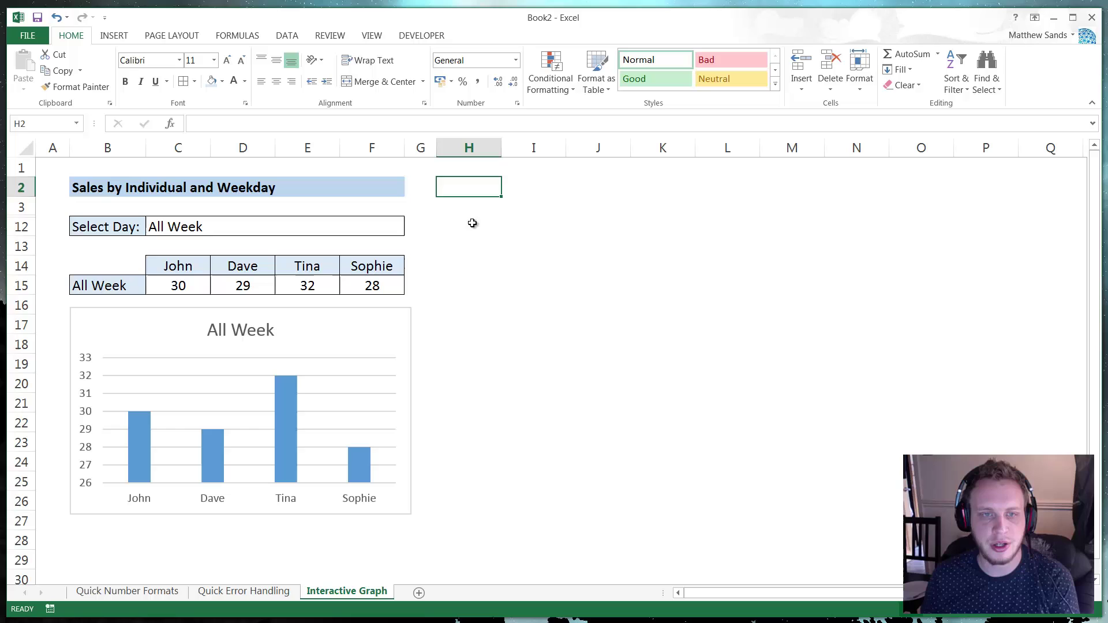
left_click(472, 225)
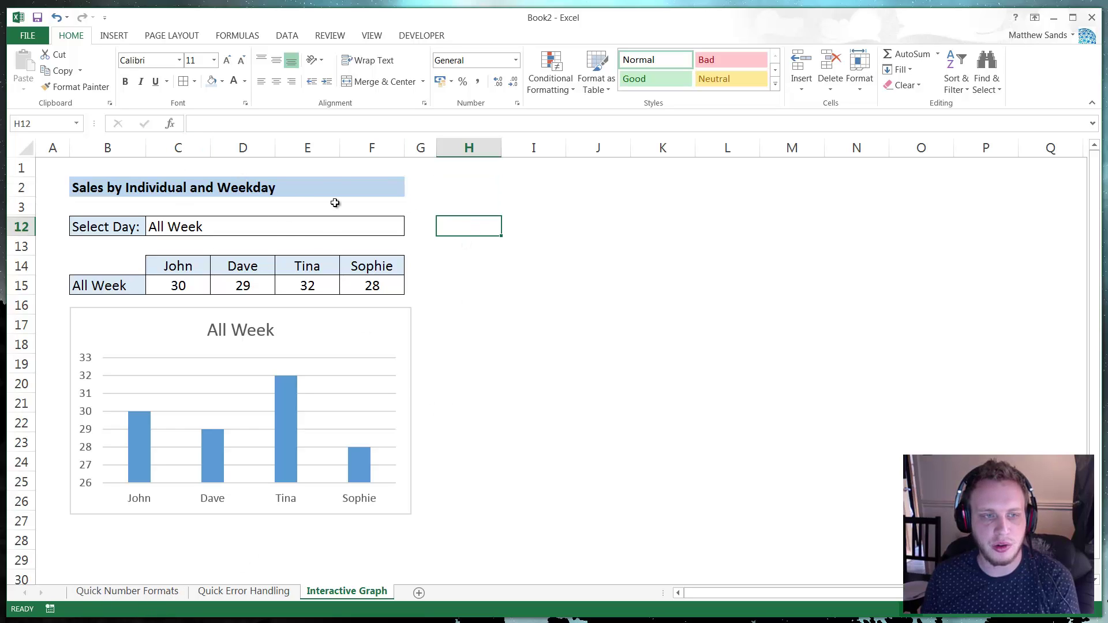
left_click(514, 212)
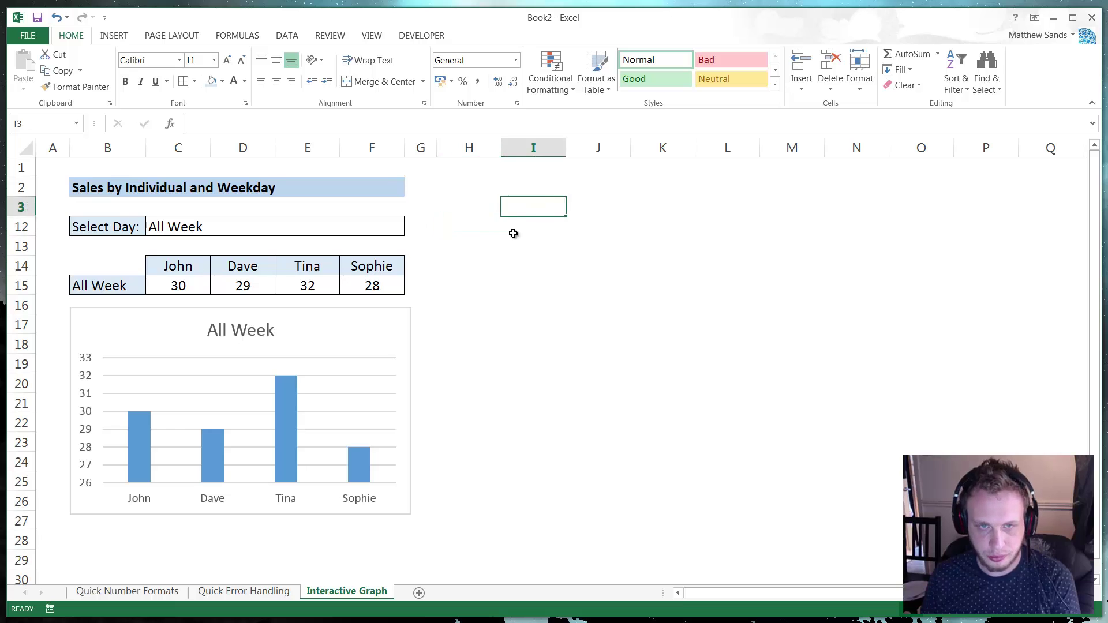
left_click(480, 230)
left_click(153, 591)
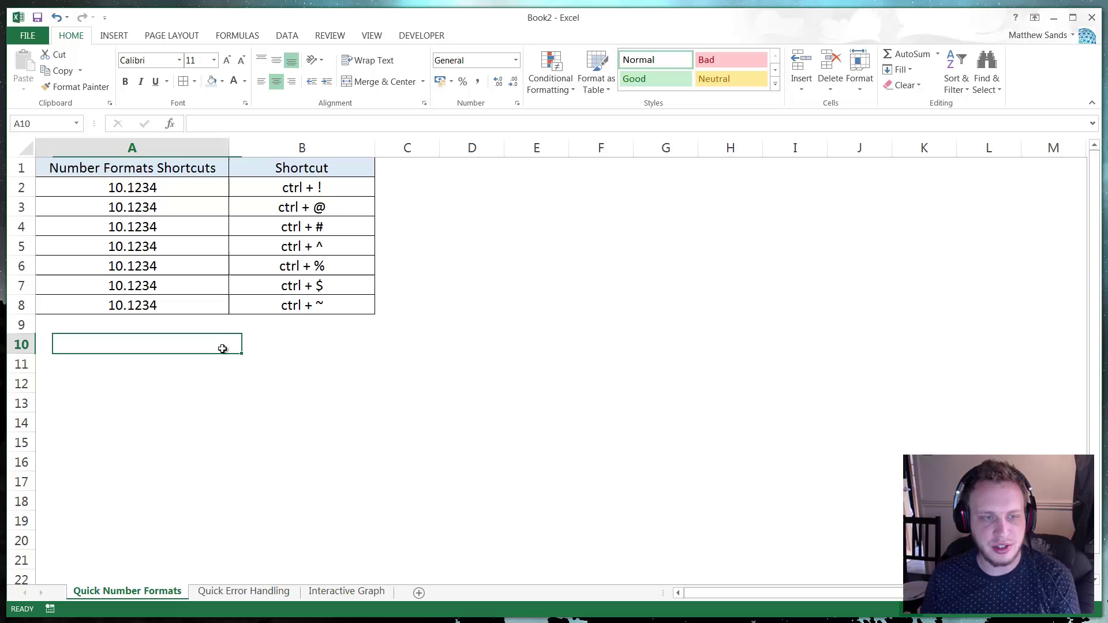
left_click(249, 327)
left_click(181, 330)
left_click(183, 341)
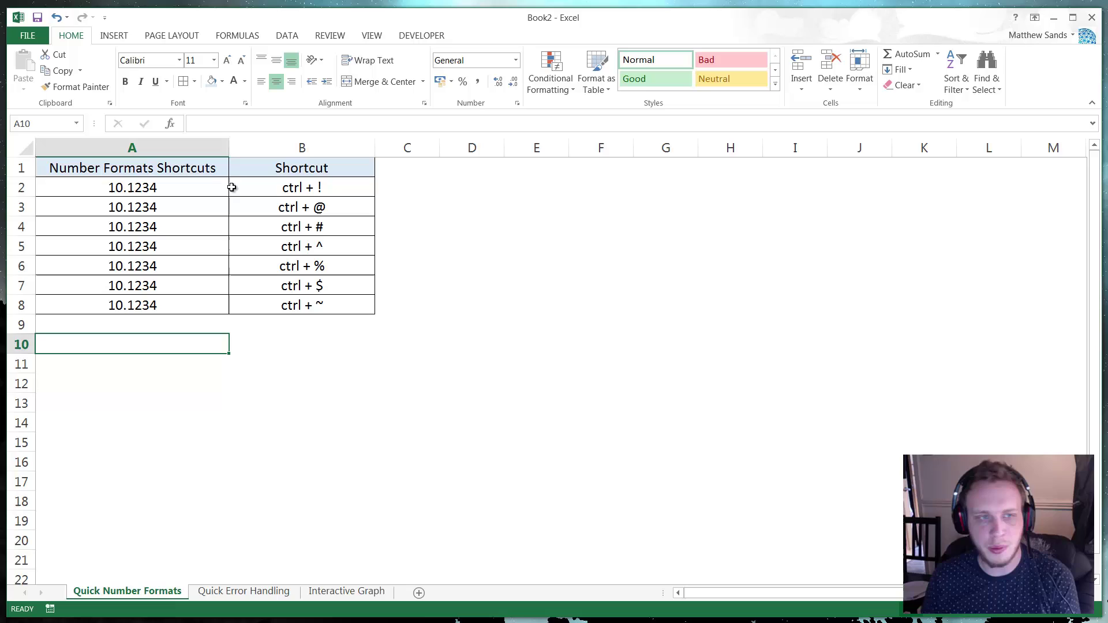
left_click(213, 190)
left_click(189, 210)
left_click(197, 187)
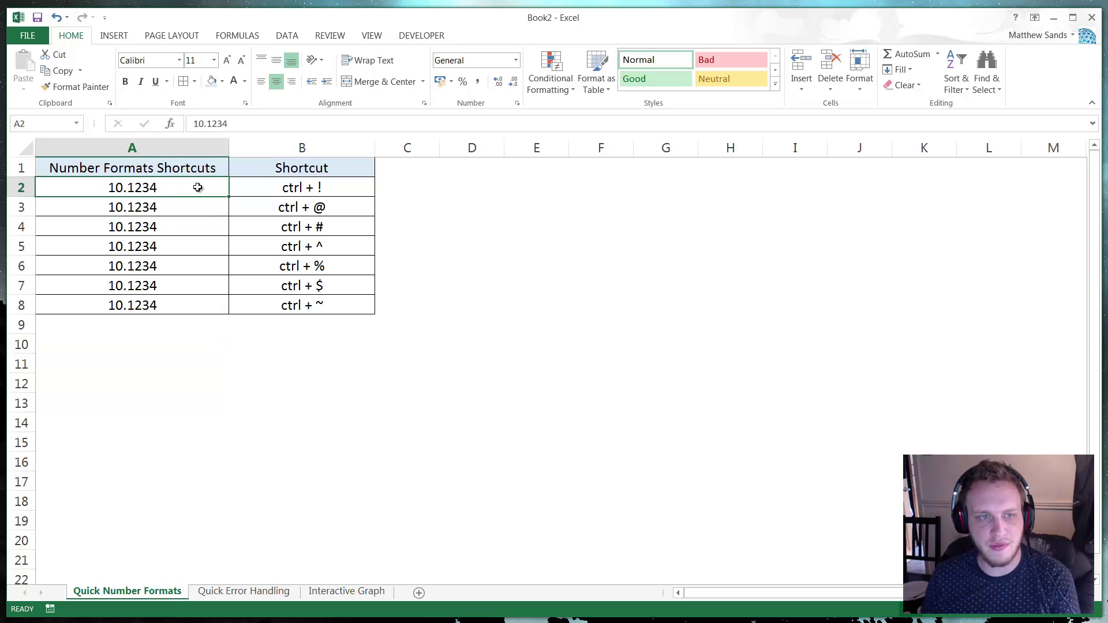
left_click(185, 212)
left_click(197, 188)
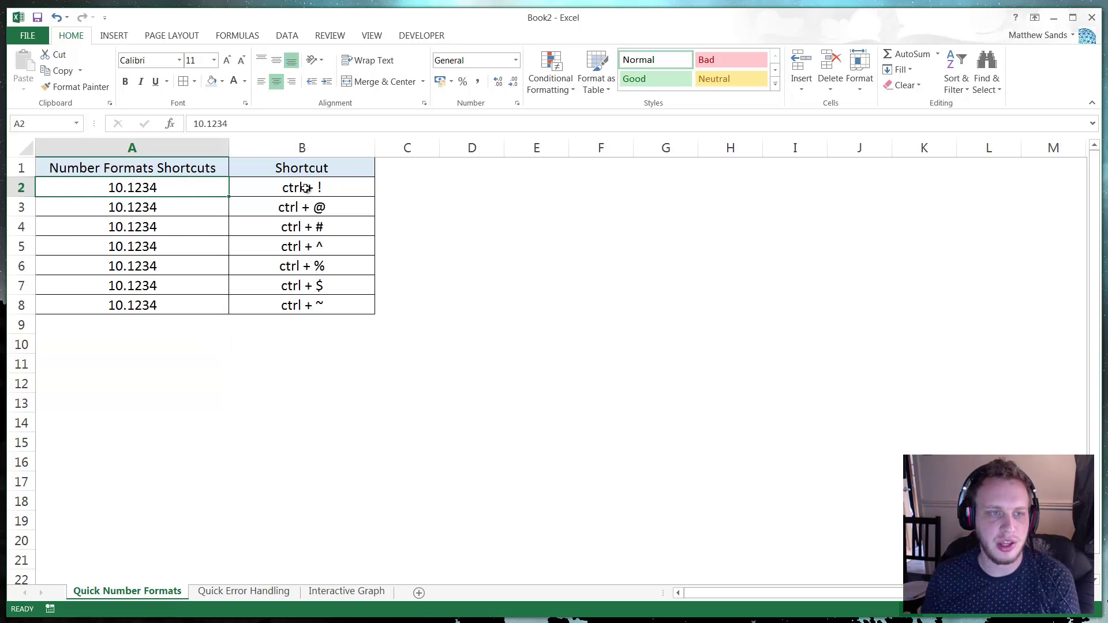
left_click(196, 209)
left_click(196, 189)
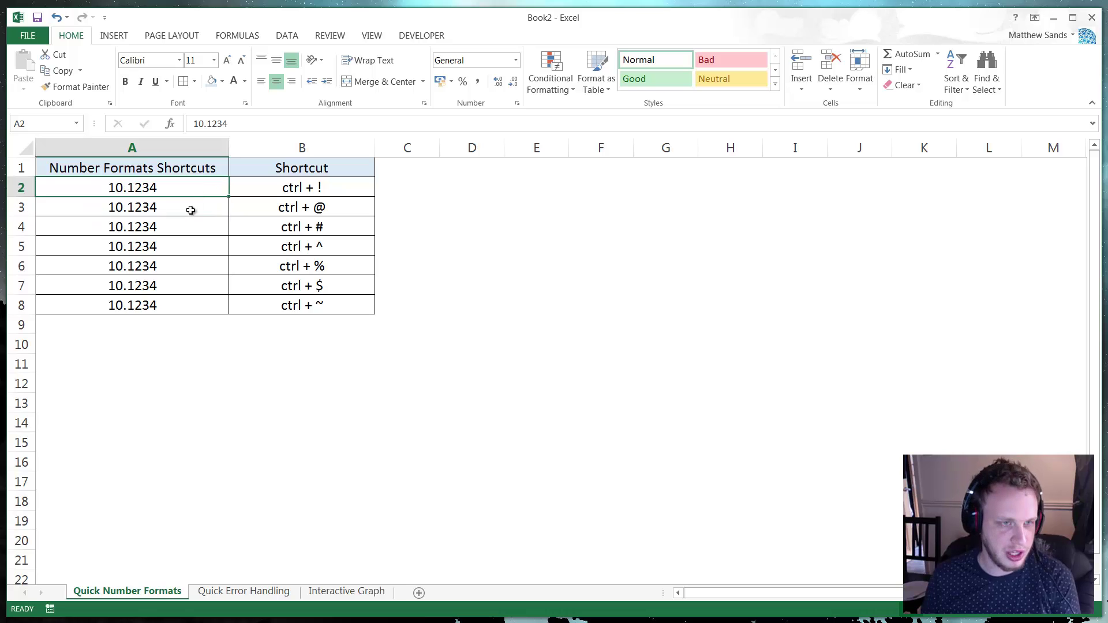
left_click(190, 208)
left_click(200, 187)
mouse_move(154, 185)
left_mouse_down()
mouse_move(154, 304)
mouse_move(169, 304)
mouse_move(174, 188)
mouse_move(218, 185)
mouse_move(206, 310)
left_mouse_up()
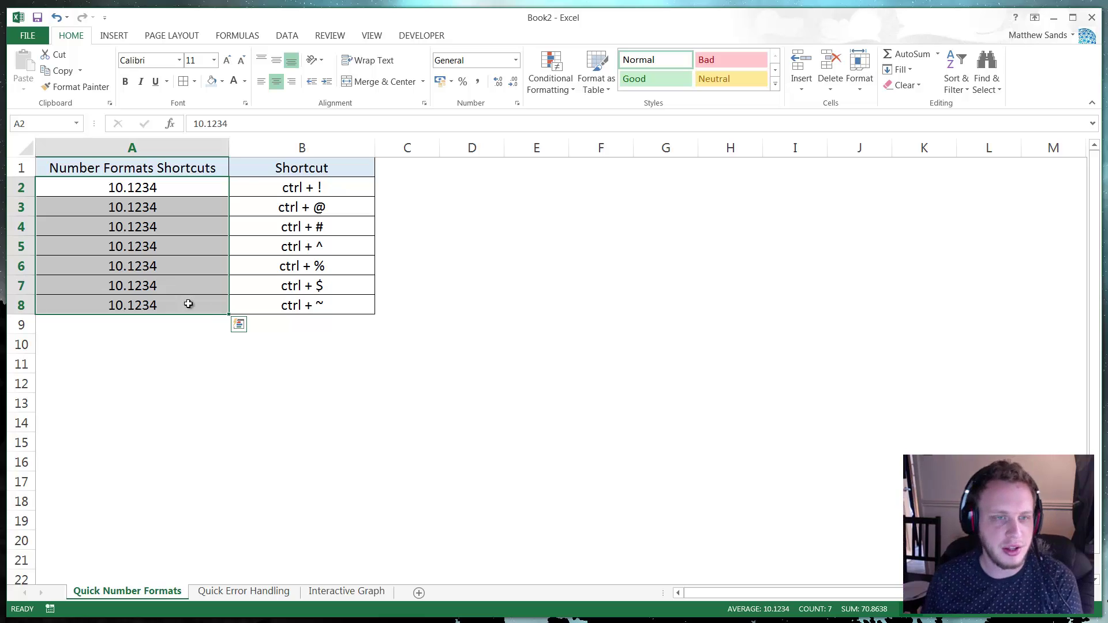
left_click(155, 187)
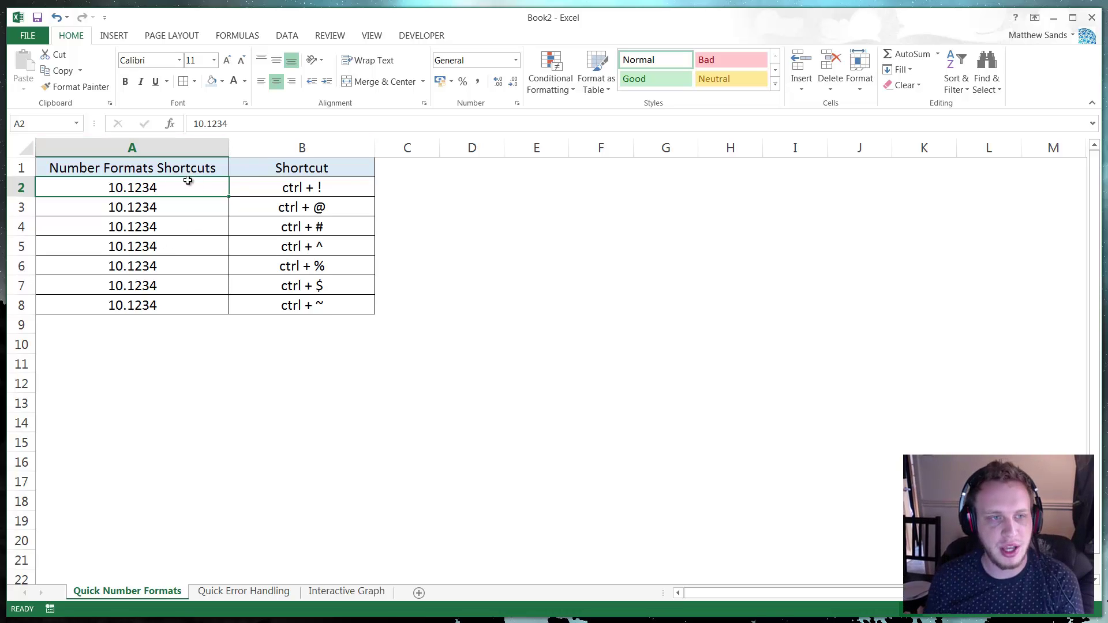
right_click(179, 188)
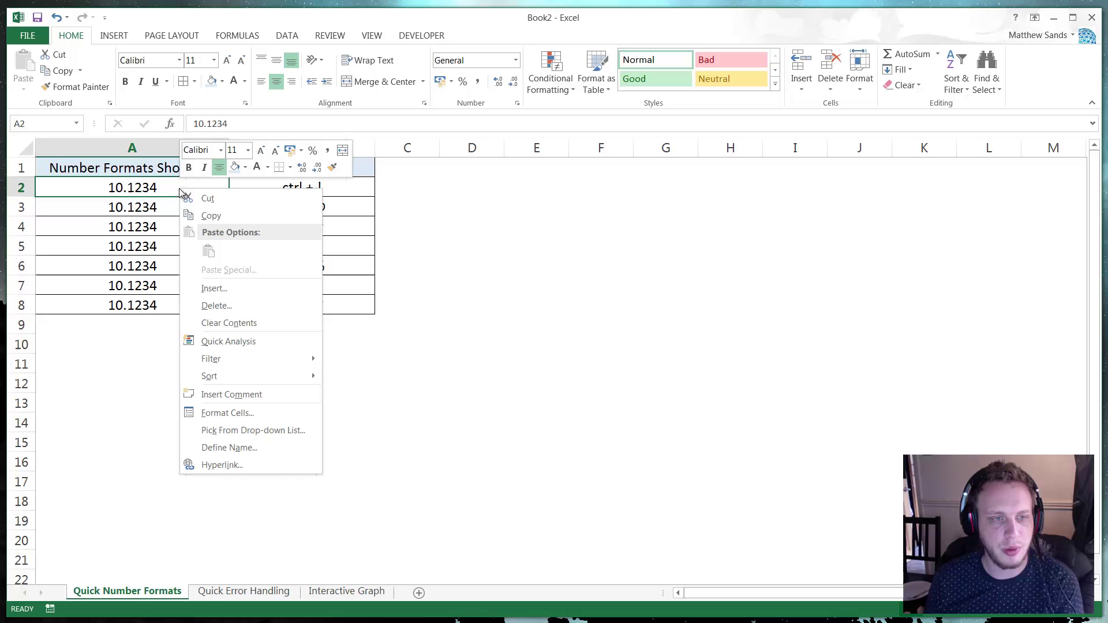
left_click(241, 411)
left_click(76, 258)
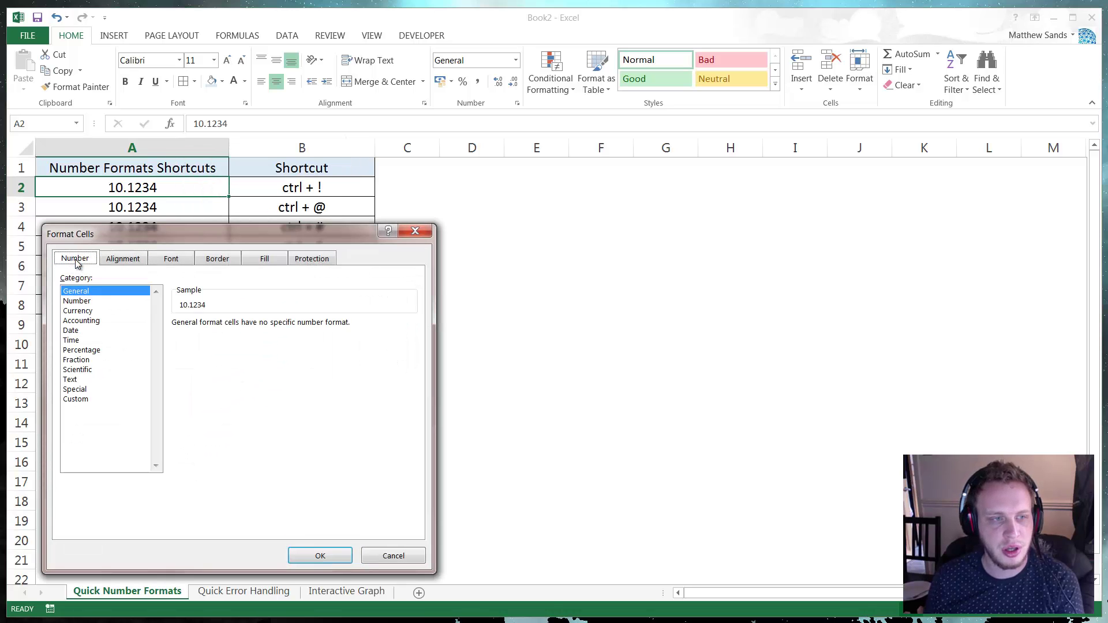
left_click_drag(87, 233, 390, 193)
key("Down")
key("Down")
key("Down")
key("Down")
key("Down")
key("Down")
key("Down")
key("Down")
key("Down")
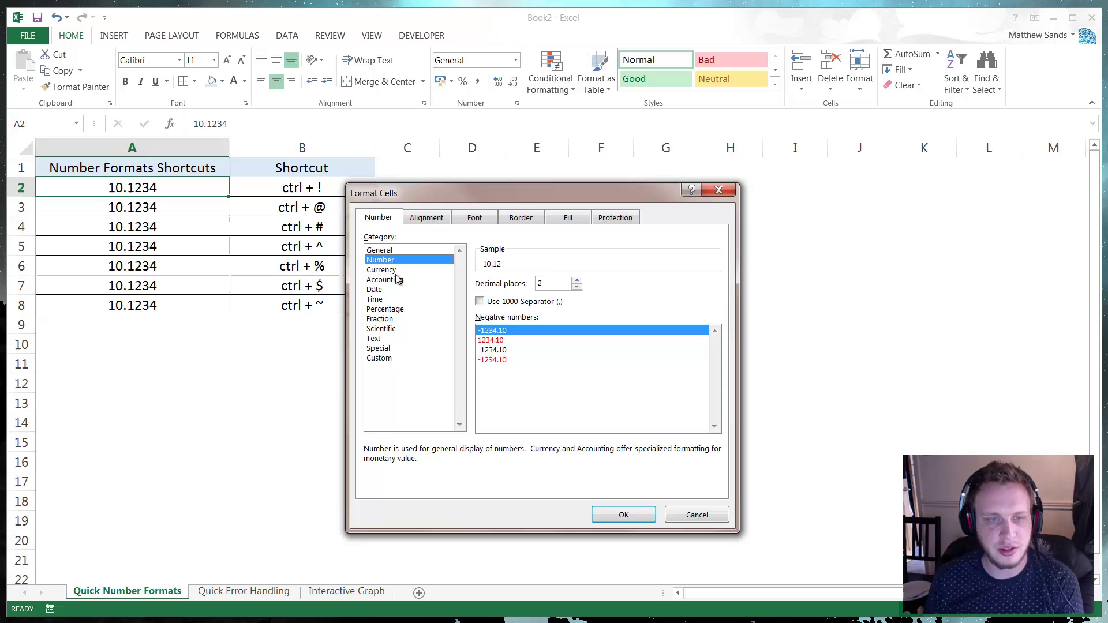
key("Up")
key("Up")
key("Up")
key("Up")
key("Up")
key("Up")
key("Up")
key("Up")
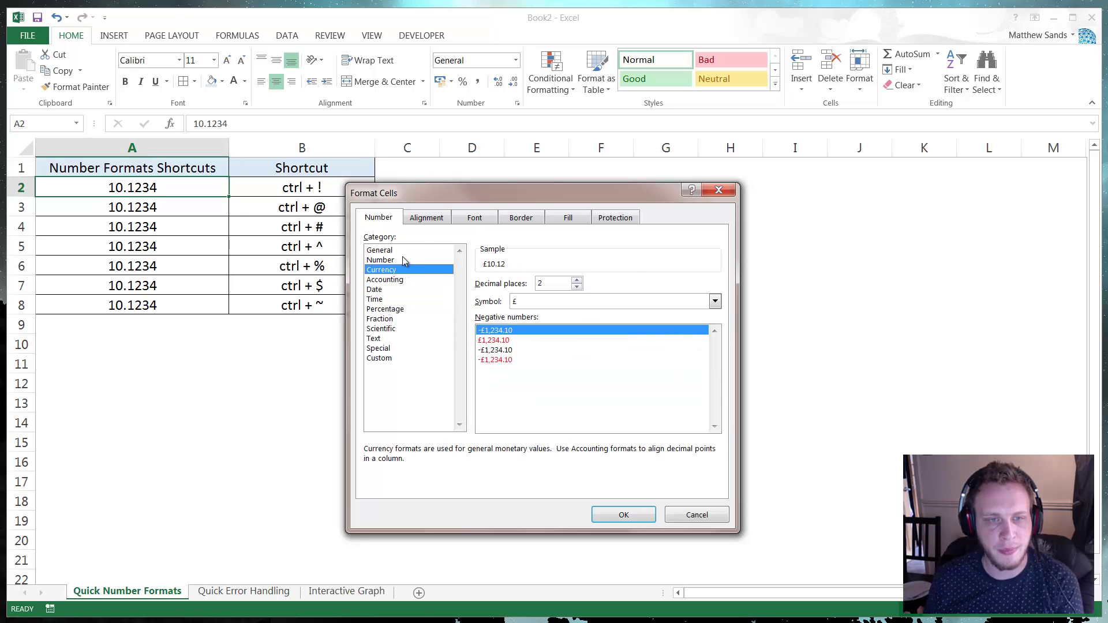
left_click(696, 515)
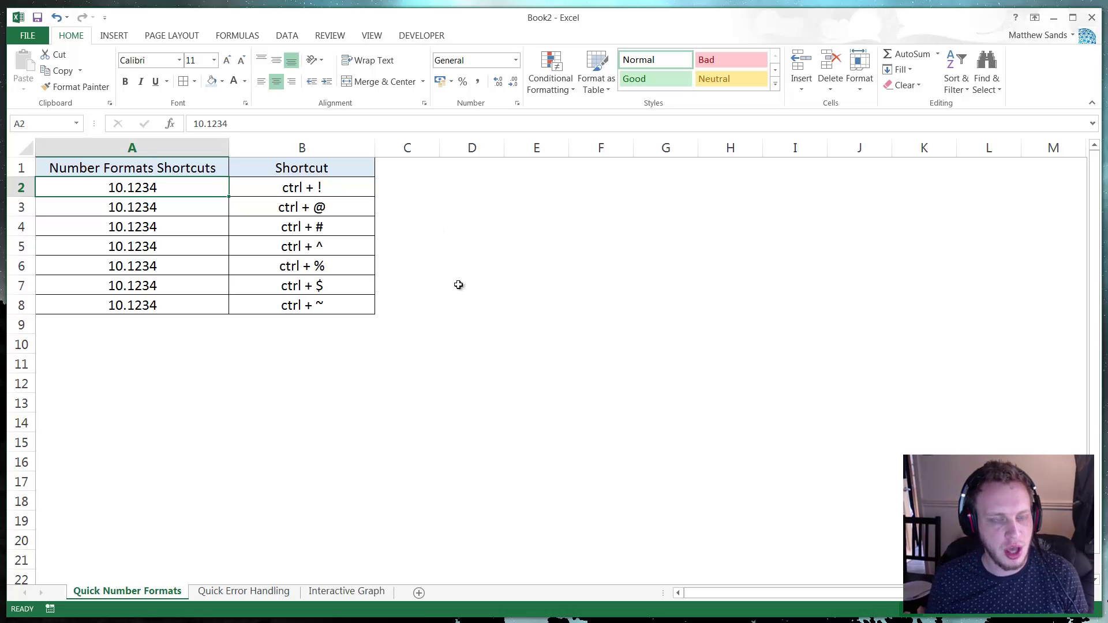
Format A2 as a two-decimal number, A3 as a time and A4 as a date.
key("ctrl+shift+1")
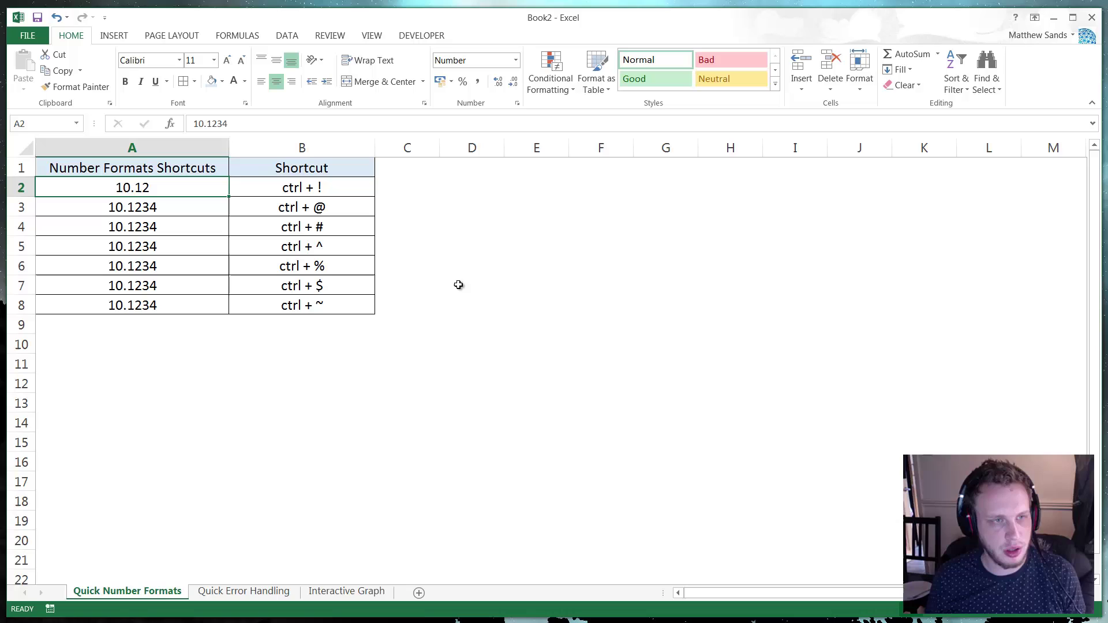
left_click(293, 187)
left_click(163, 195)
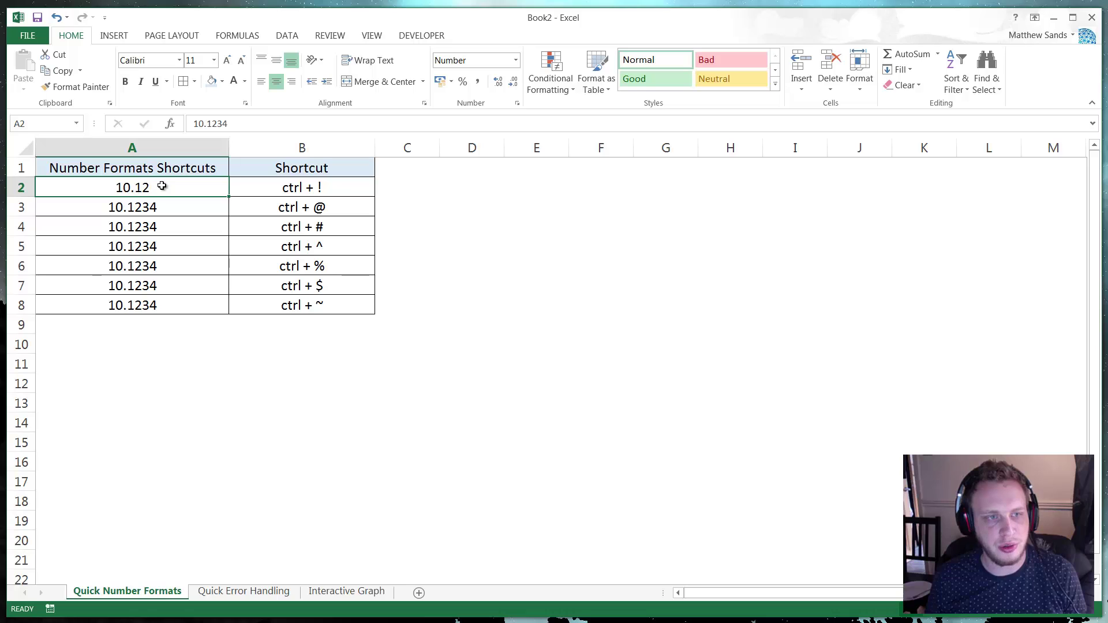
left_click(148, 203)
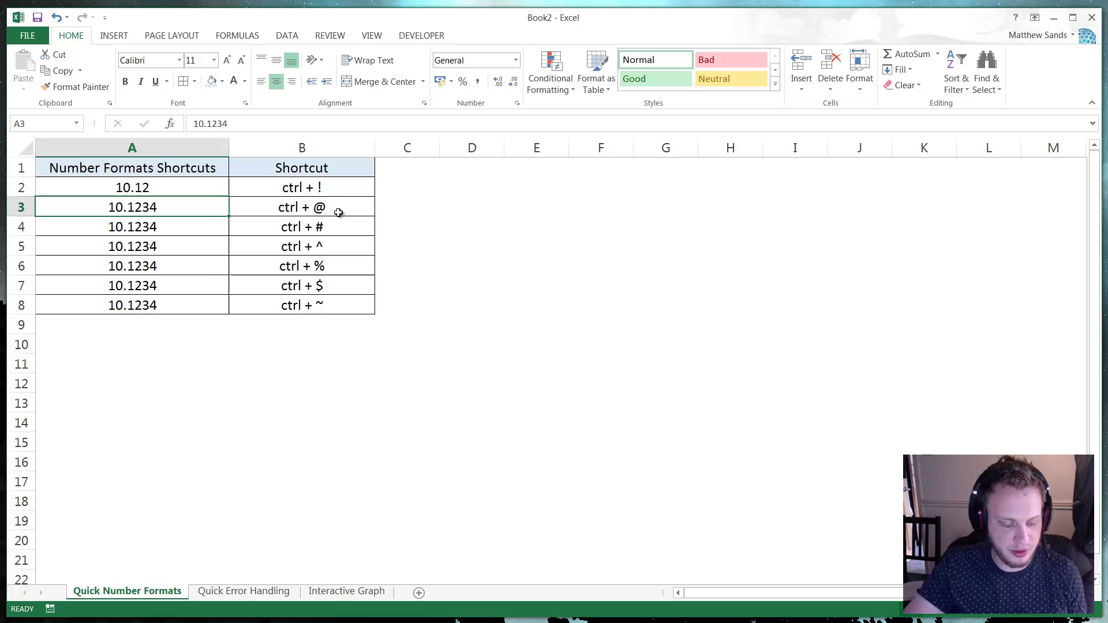
key("ctrl+shift+2")
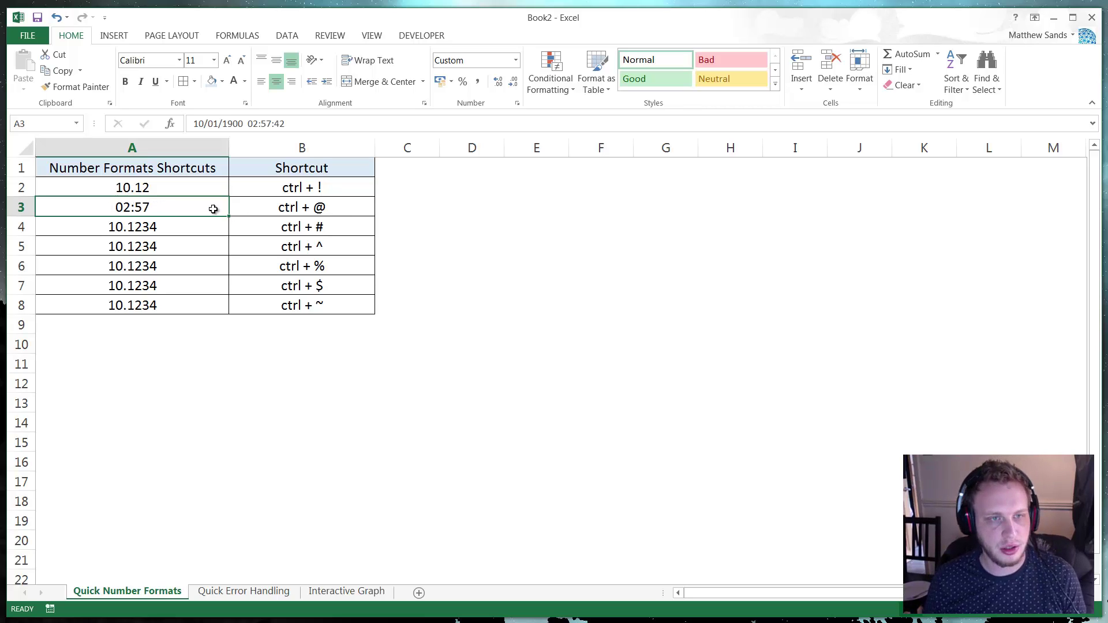
left_click(156, 227)
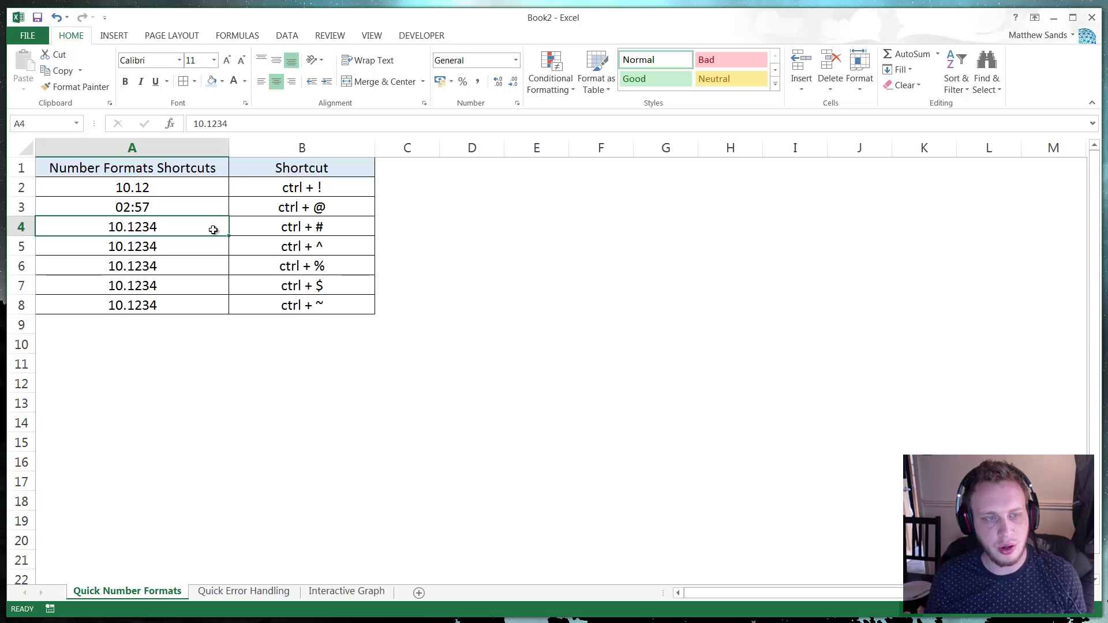
key("ctrl+shift+3")
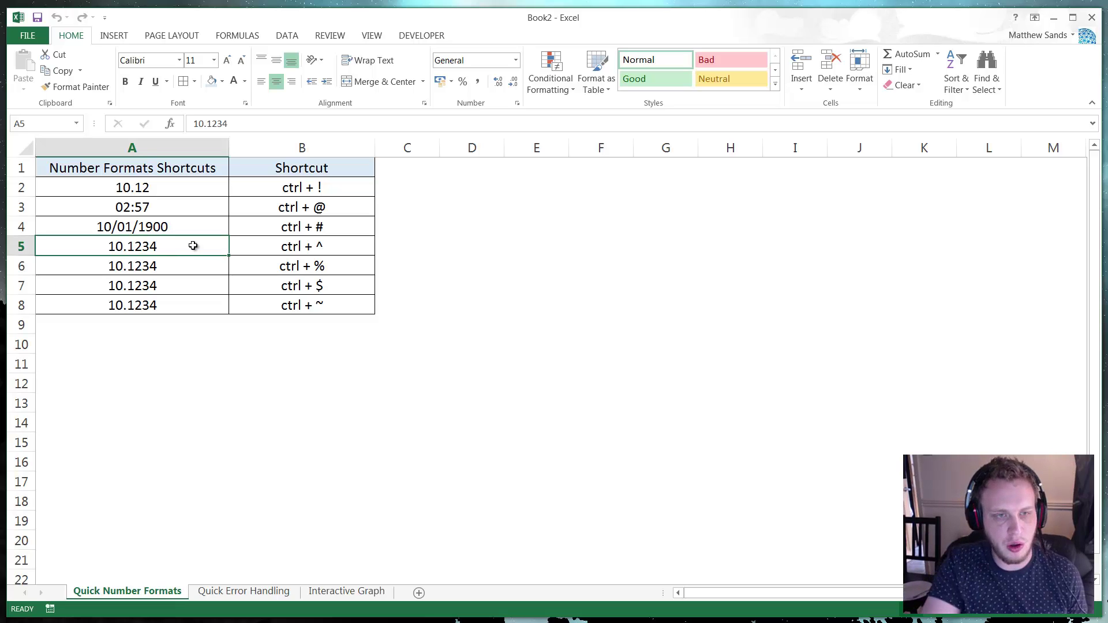
Show A5 in scientific notation and A6 as a percentage.
key("ctrl+shift+asciicircum")
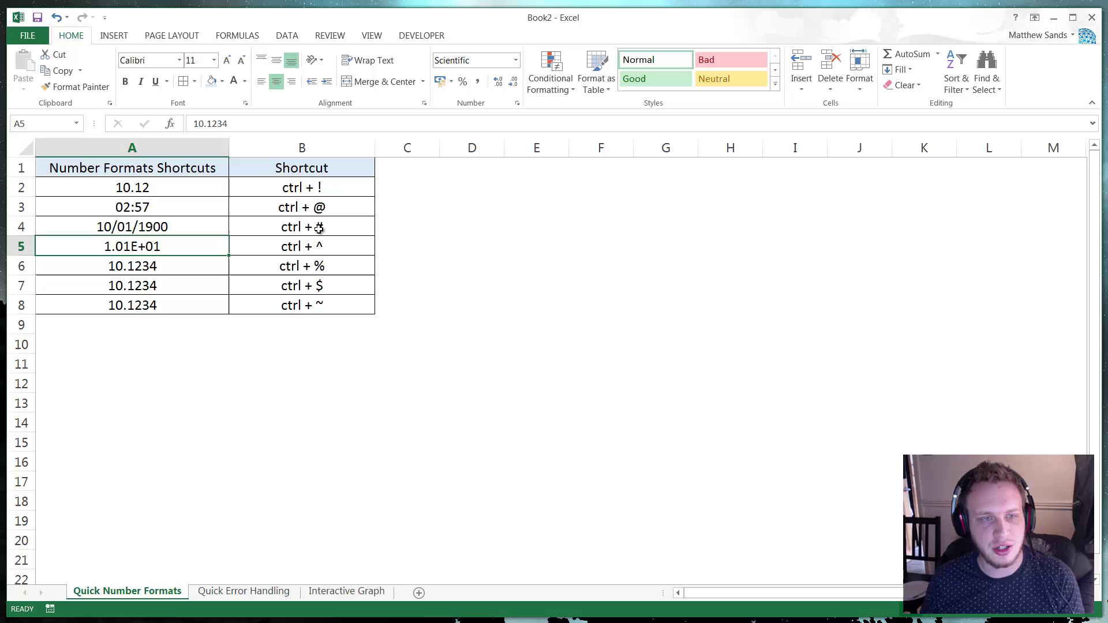
left_click(346, 246)
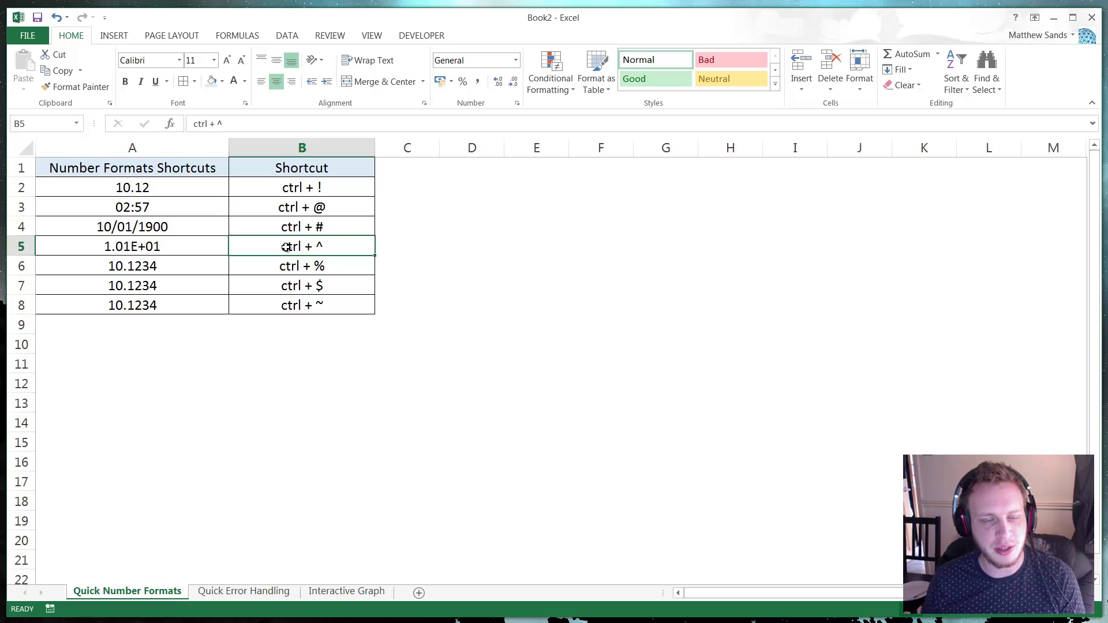
left_click(130, 269)
left_click(237, 270)
left_click(175, 267)
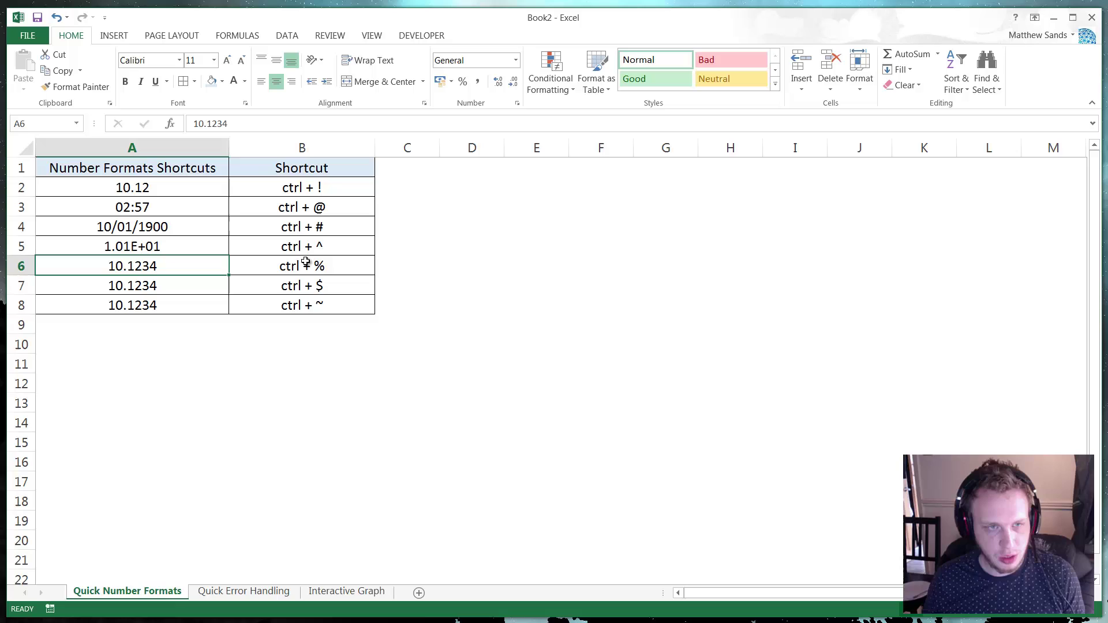
key("ctrl+shift+5")
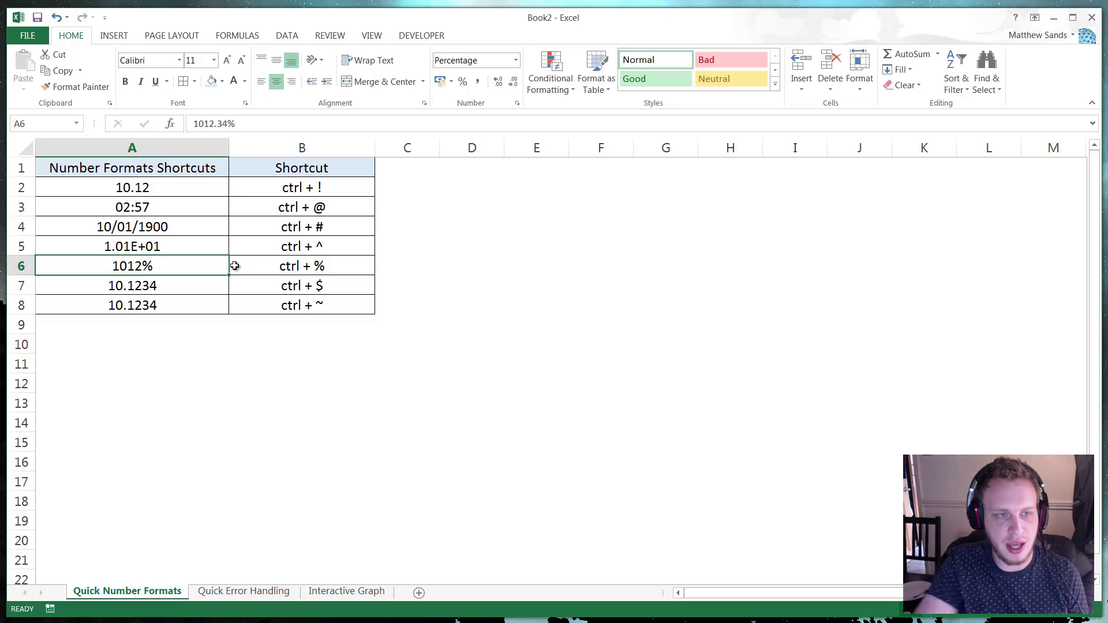
Format A7 as pound currency, leaving A8 at 10.1234.
key("Down")
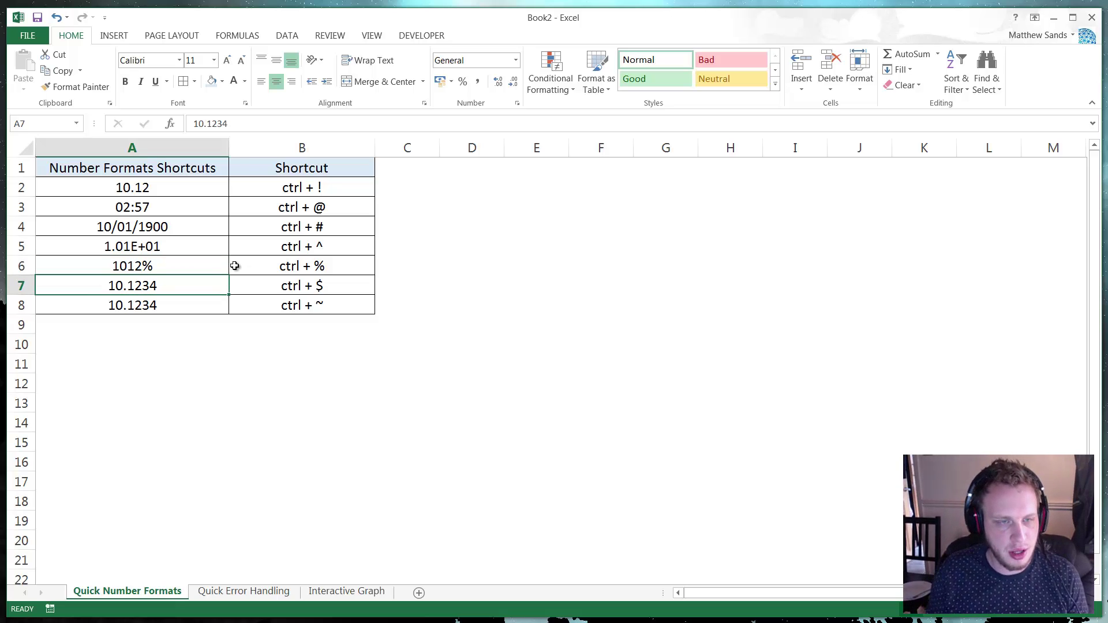
key("ctrl+shift+4")
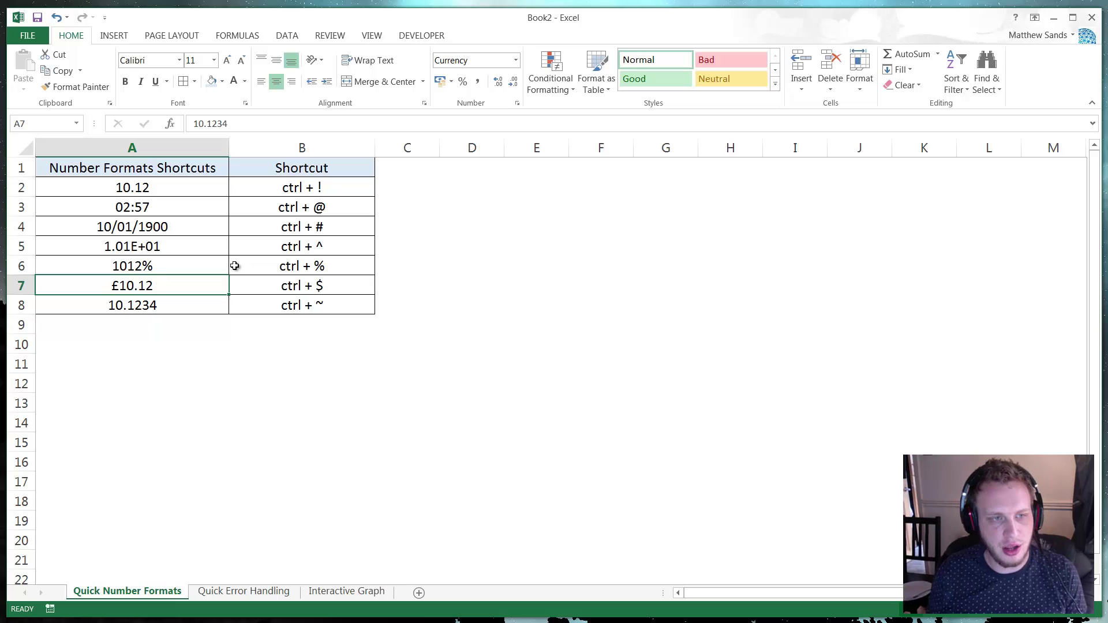
key("Down")
key("Up")
key("Down")
key("Up")
key("Up")
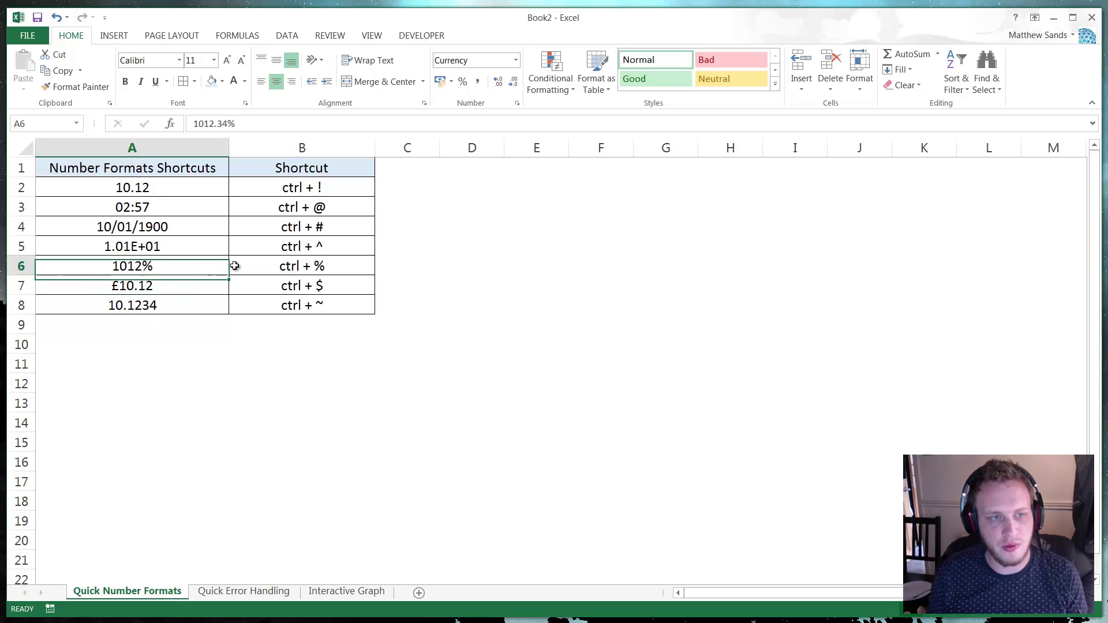
key("Down")
key("Down")
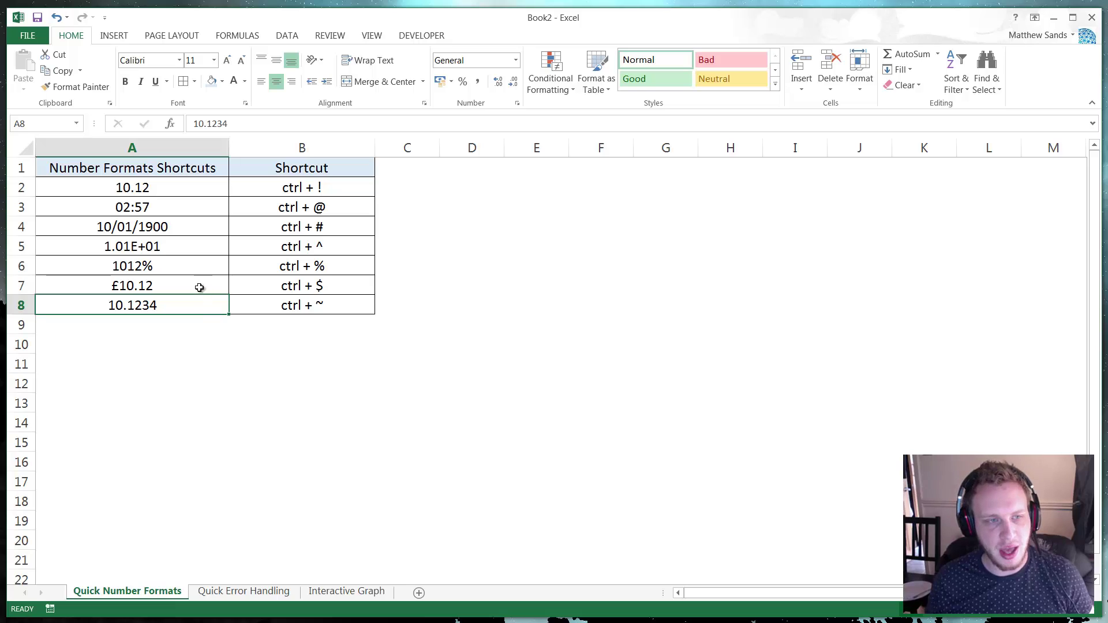
Apply General format to A2:A8, then undo the change.
left_click_drag(189, 308, 186, 185)
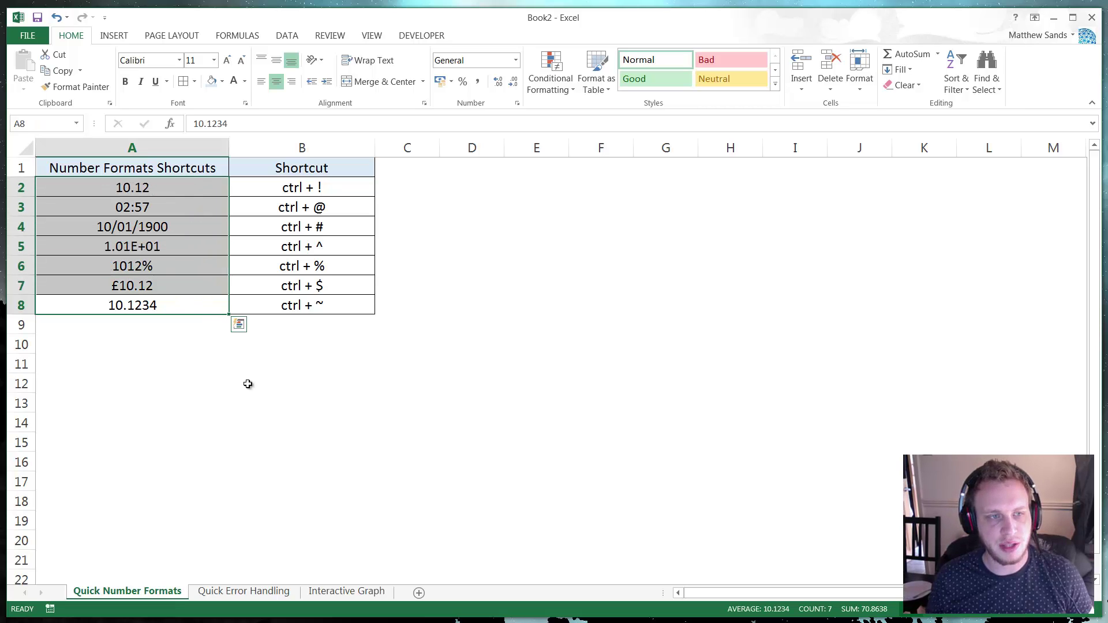
key("ctrl+shift+grave")
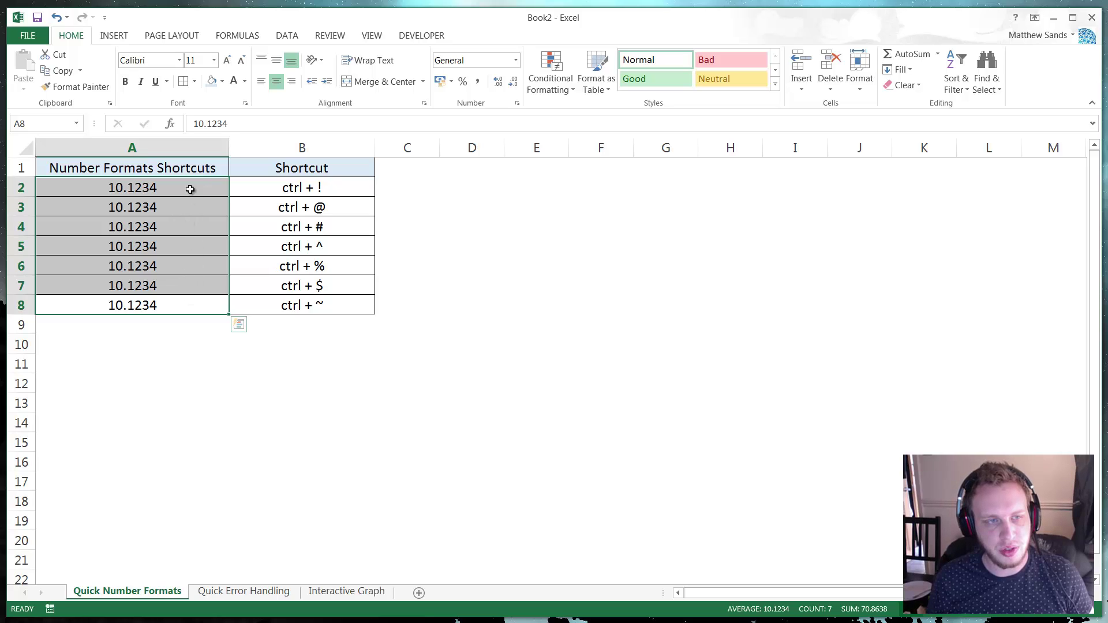
key("ctrl+z")
Reselect sample values in A2:A8, then click empty cells C4 and D3.
left_click(185, 341)
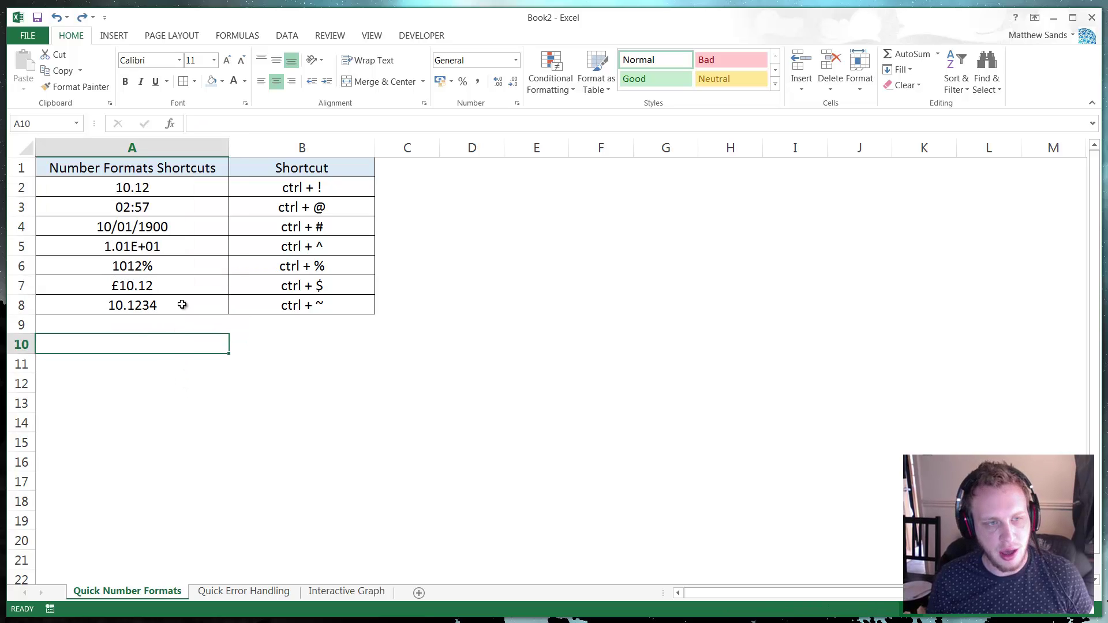
left_click(181, 304)
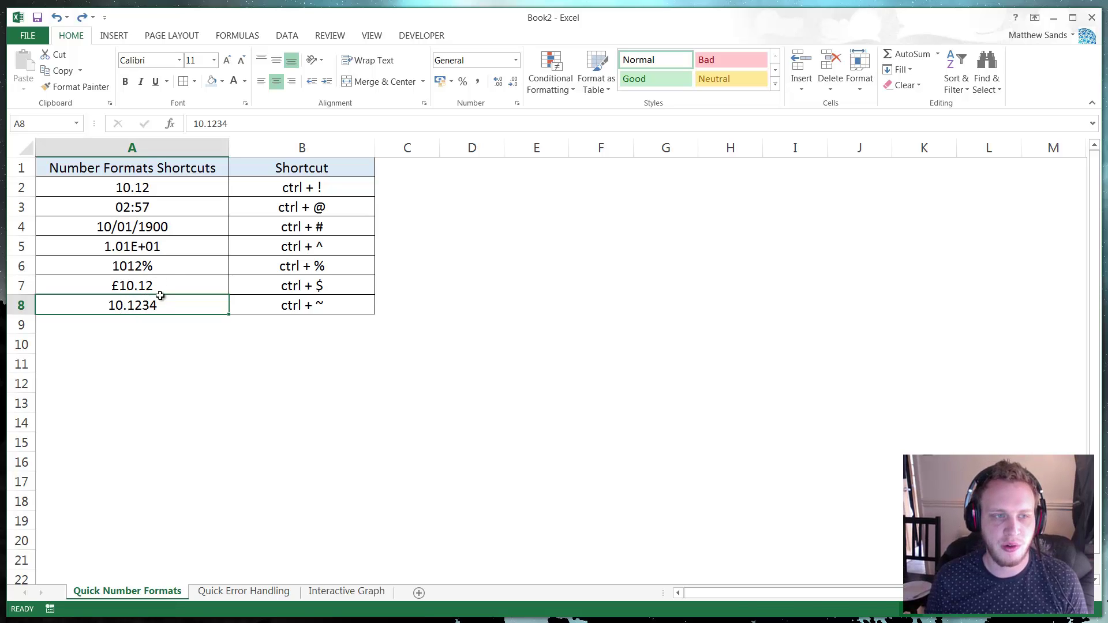
left_click_drag(160, 296, 196, 198)
left_click(195, 193)
left_click(219, 187)
left_click(430, 221)
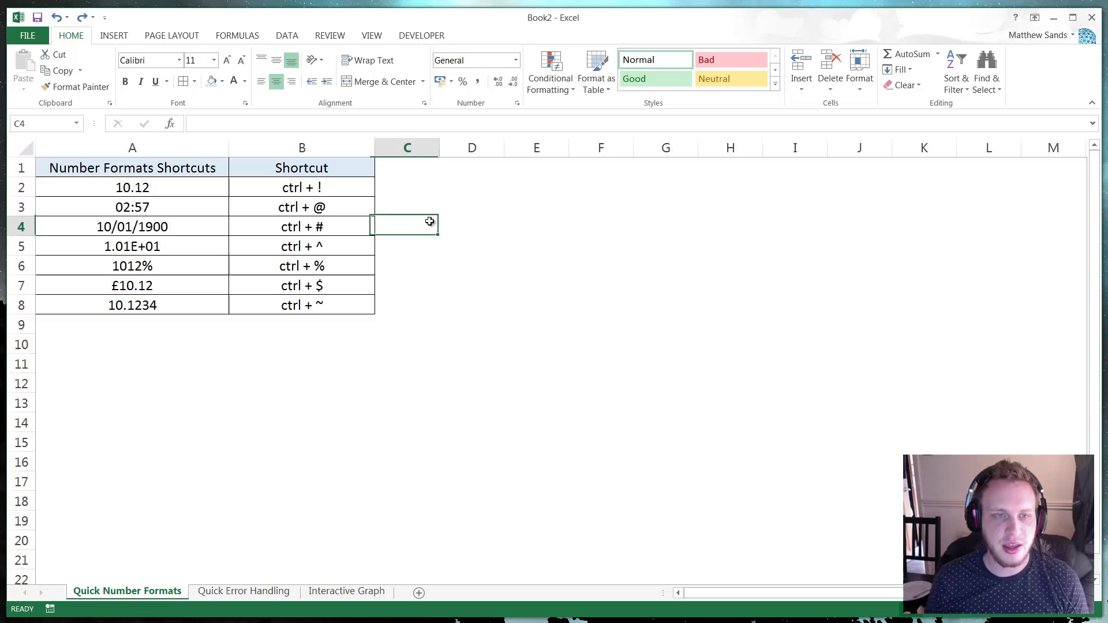
left_click(455, 200)
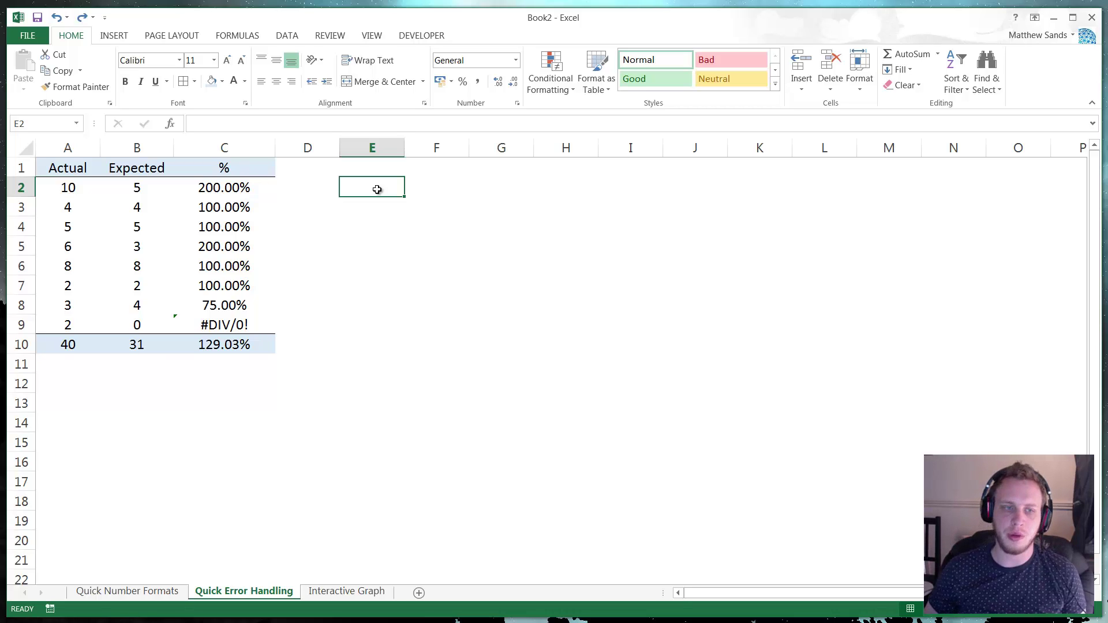
left_click_drag(215, 188, 50, 346)
left_click(69, 344)
left_click(137, 344)
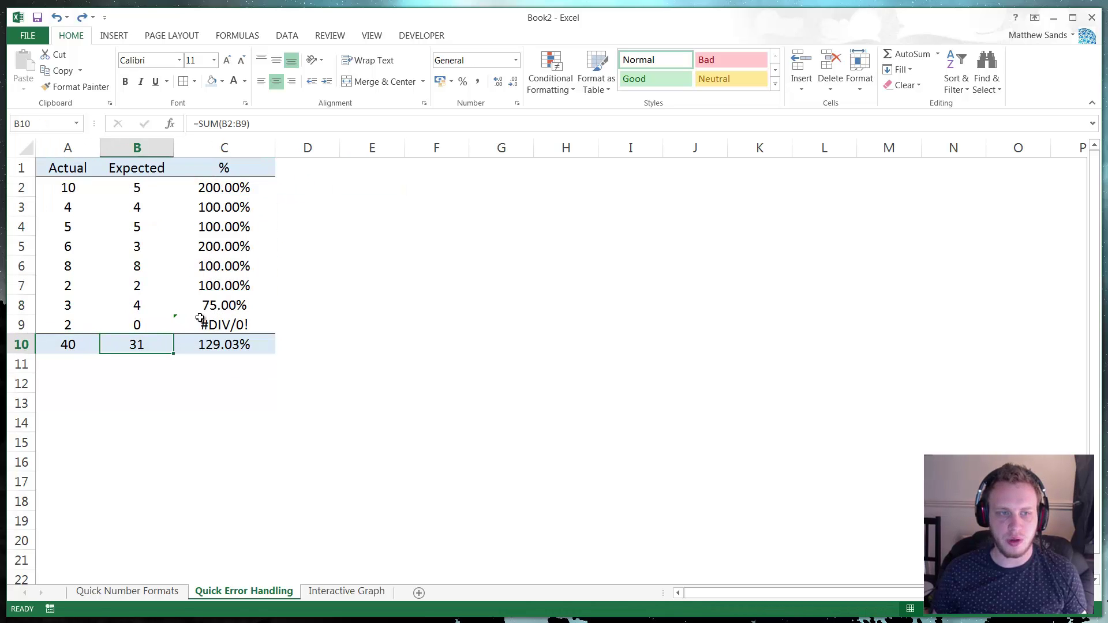
left_click(220, 305)
left_click(234, 185)
left_click_drag(57, 182, 139, 343)
left_click(260, 183)
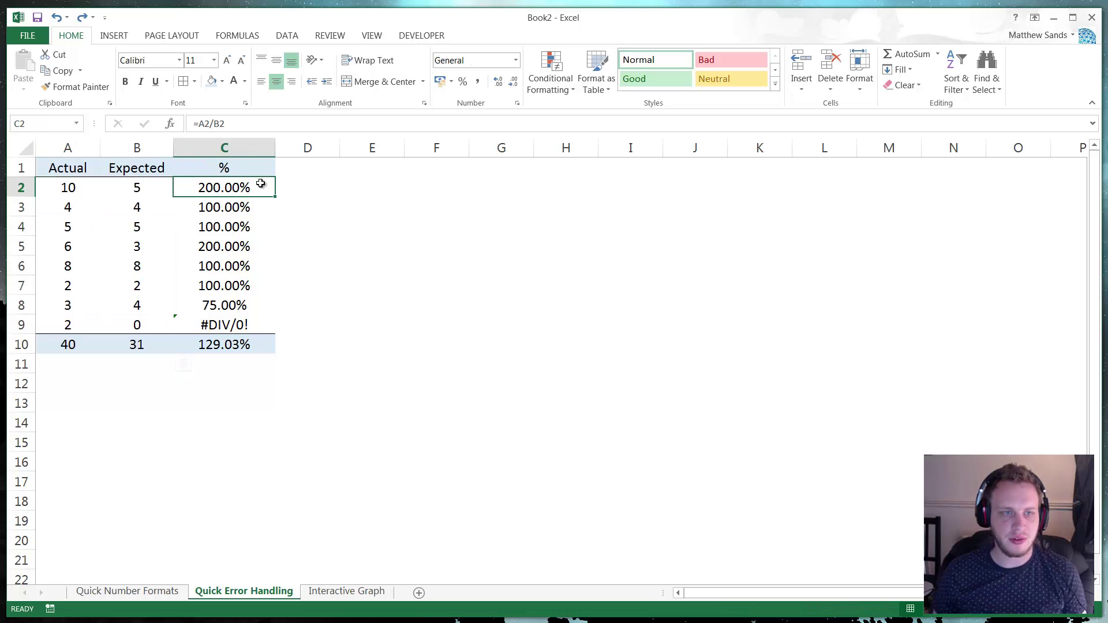
left_click(237, 213)
left_click(237, 247)
left_click(240, 227)
left_click(215, 185)
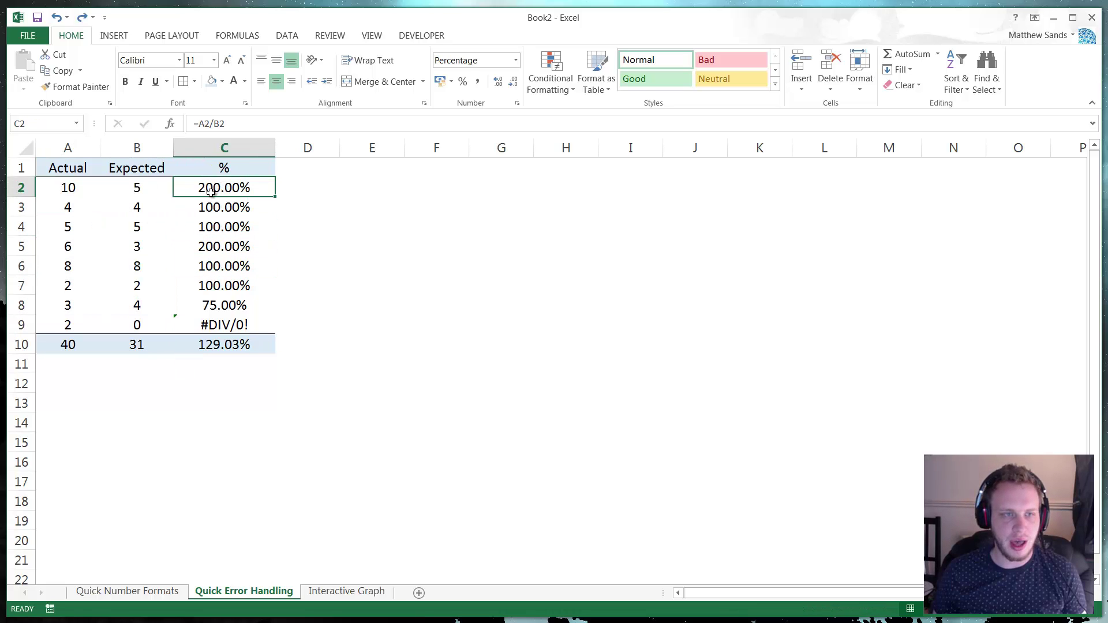
left_click(67, 185)
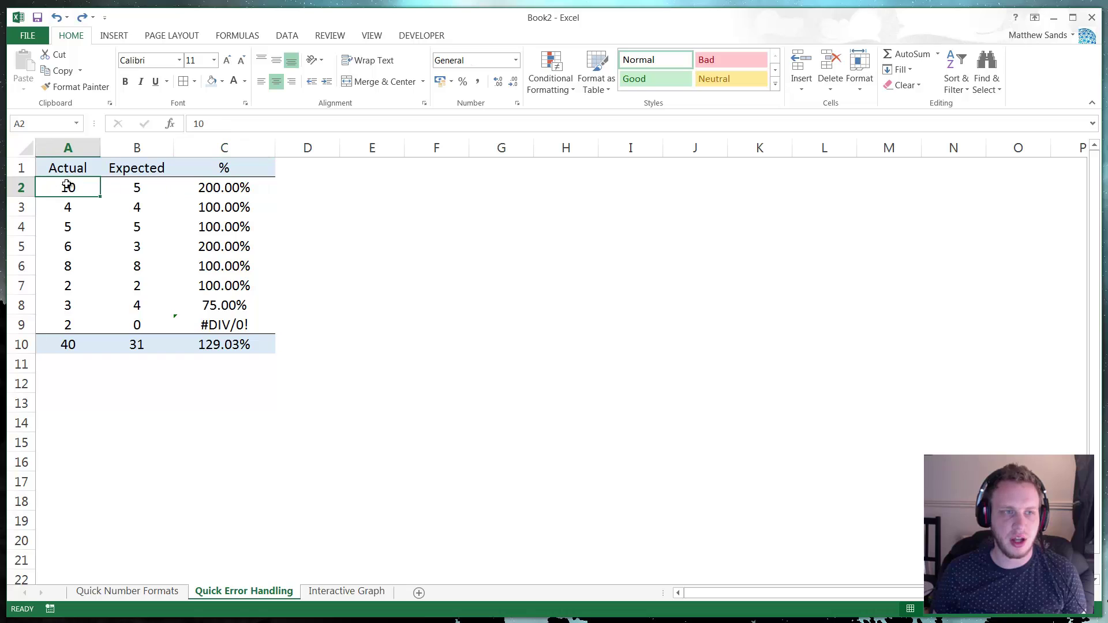
left_click(123, 188)
left_click(216, 186)
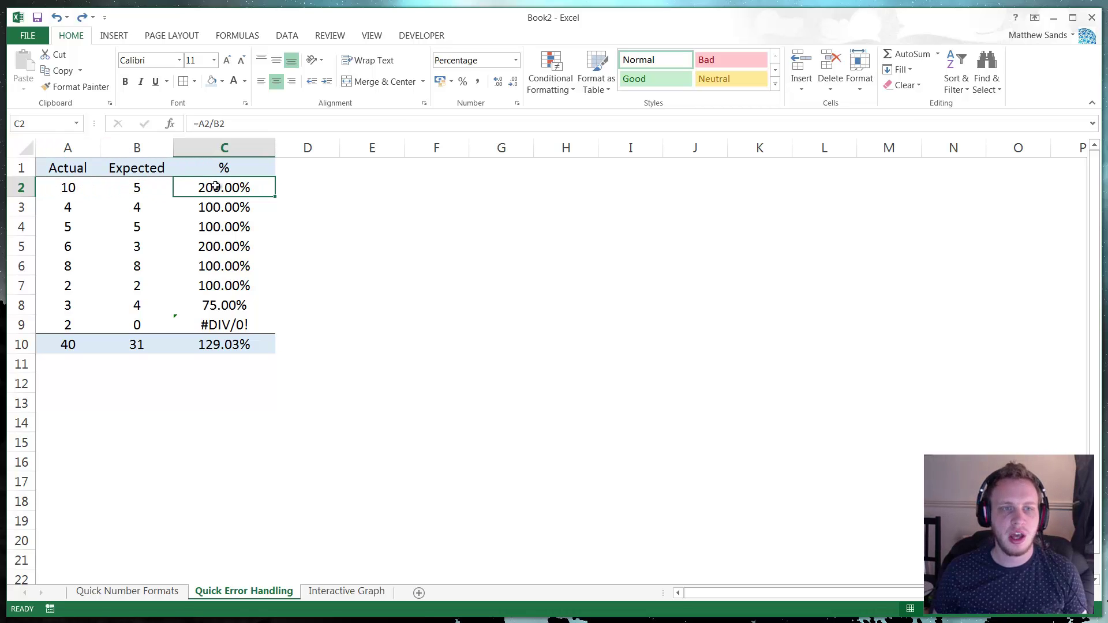
left_click(213, 207)
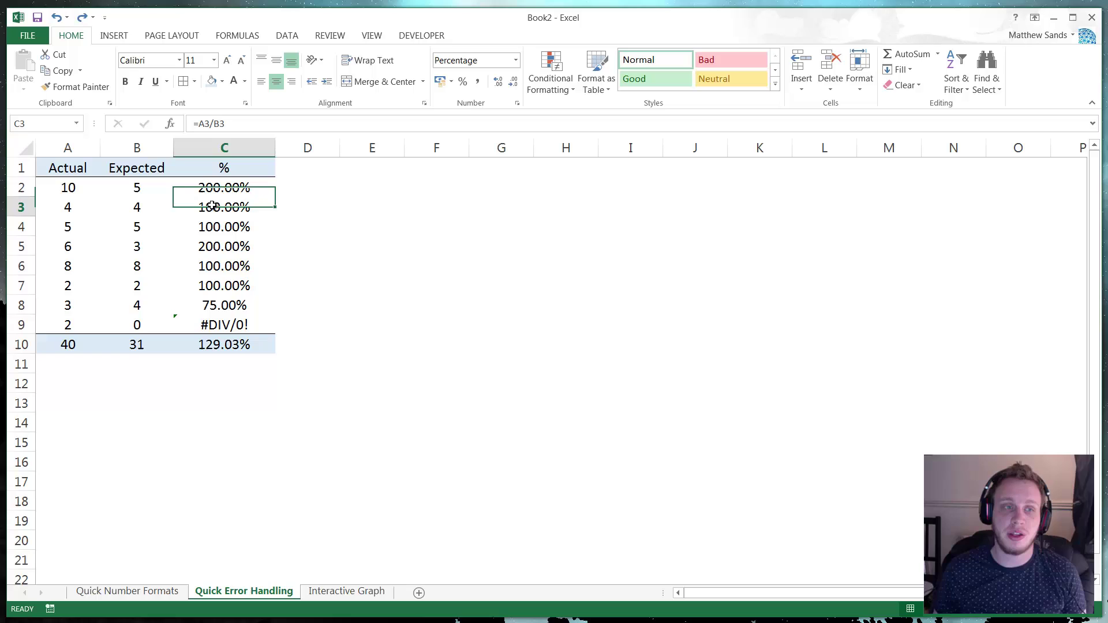
left_click(241, 288)
left_click(228, 314)
left_click_drag(236, 209, 88, 329)
left_click(147, 325)
left_click(222, 325)
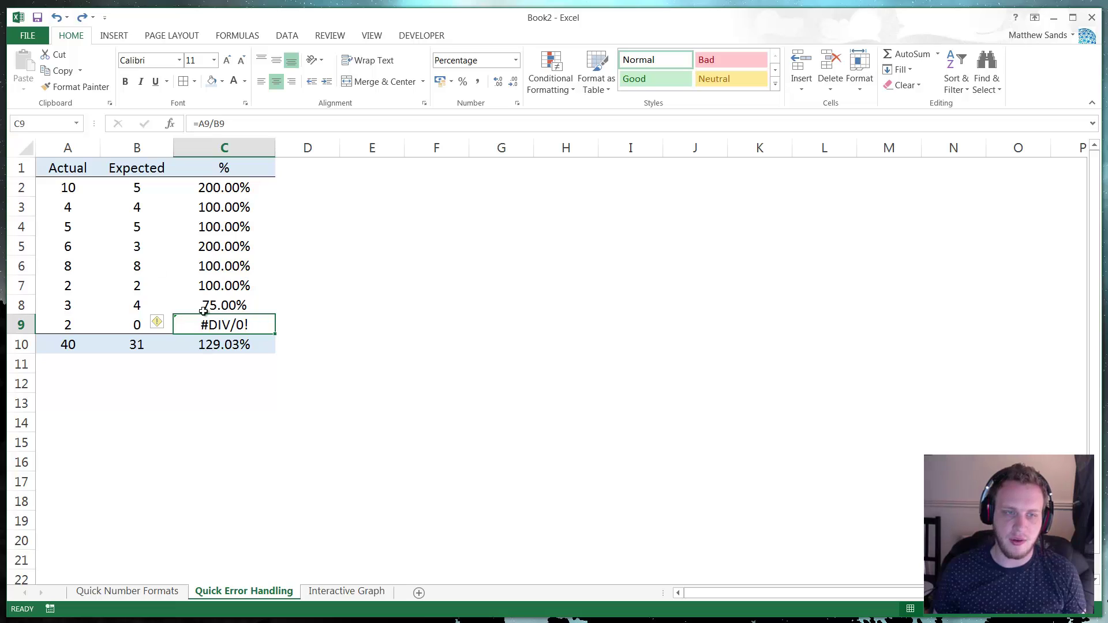
mouse_move(200, 322)
left_mouse_down()
mouse_move(171, 322)
mouse_move(204, 319)
left_mouse_up()
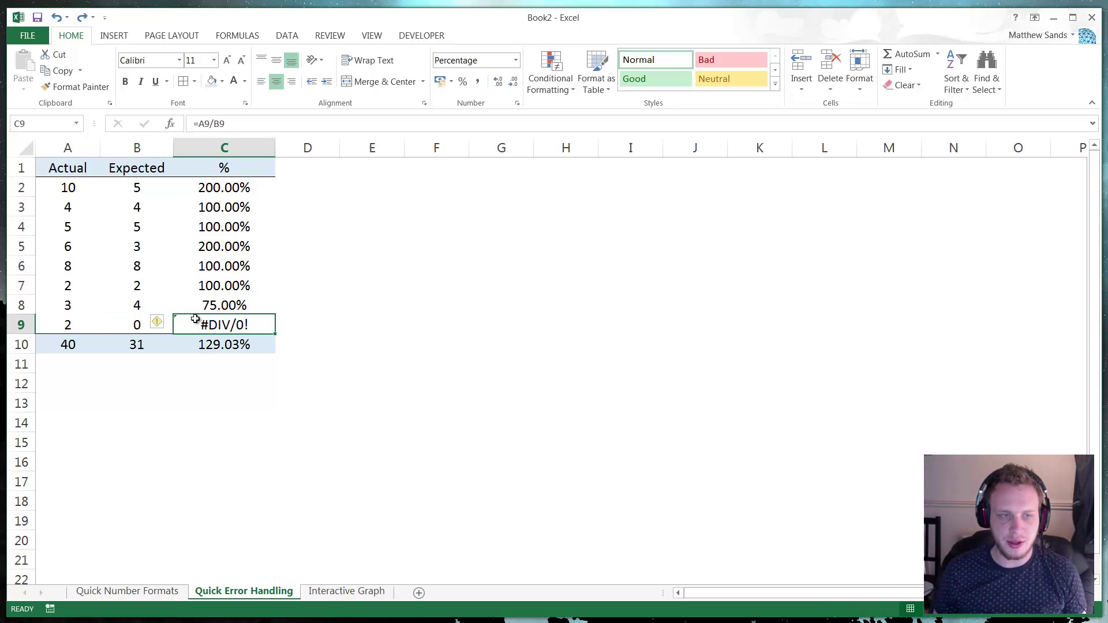
left_click(127, 320)
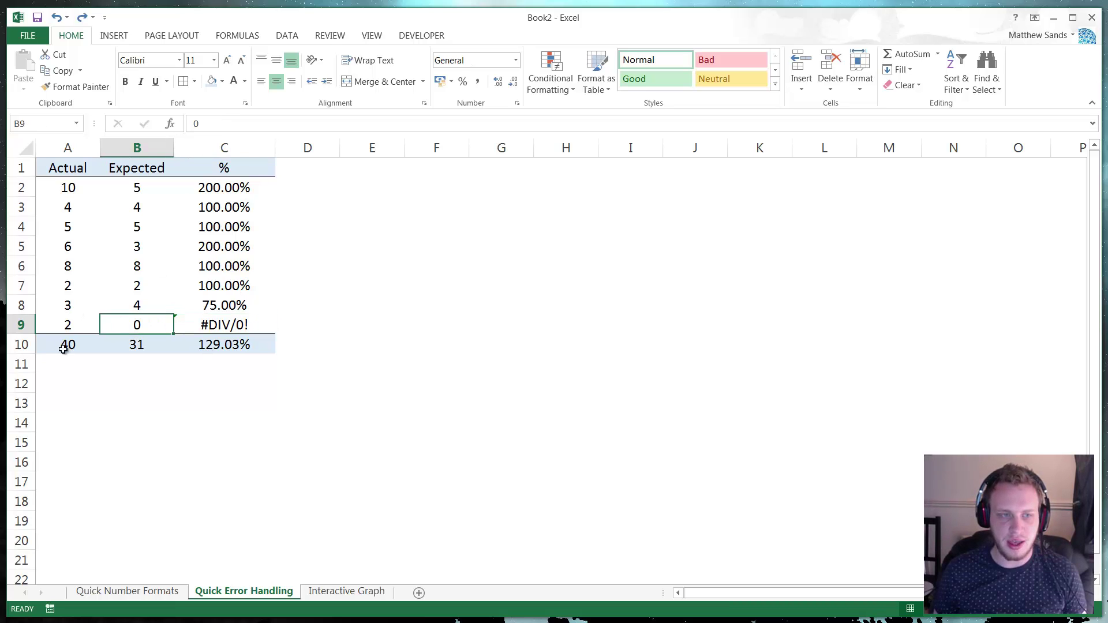
left_click(234, 325)
left_click(225, 187)
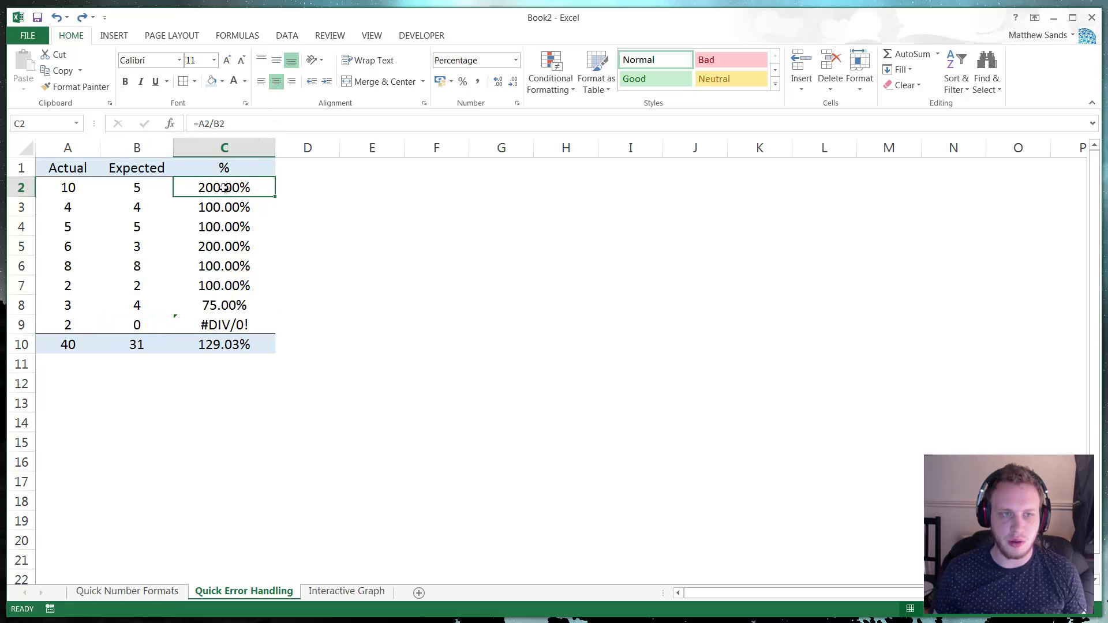
Start an IF edit in C2's formula, then cancel and reselect C2.
left_click(196, 121)
type("=")
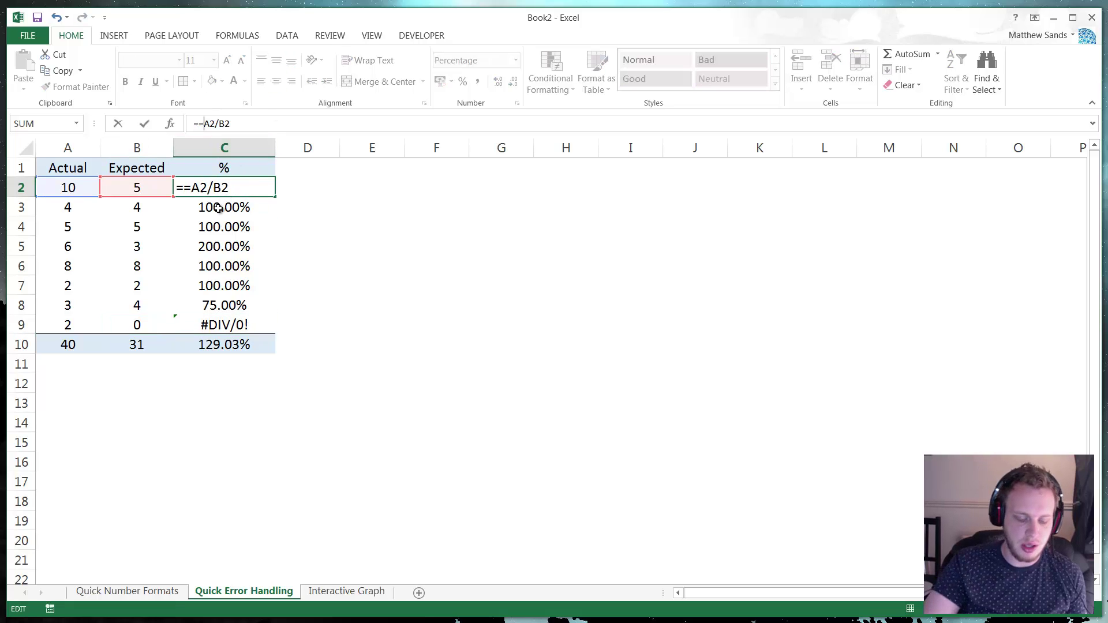
type("if(")
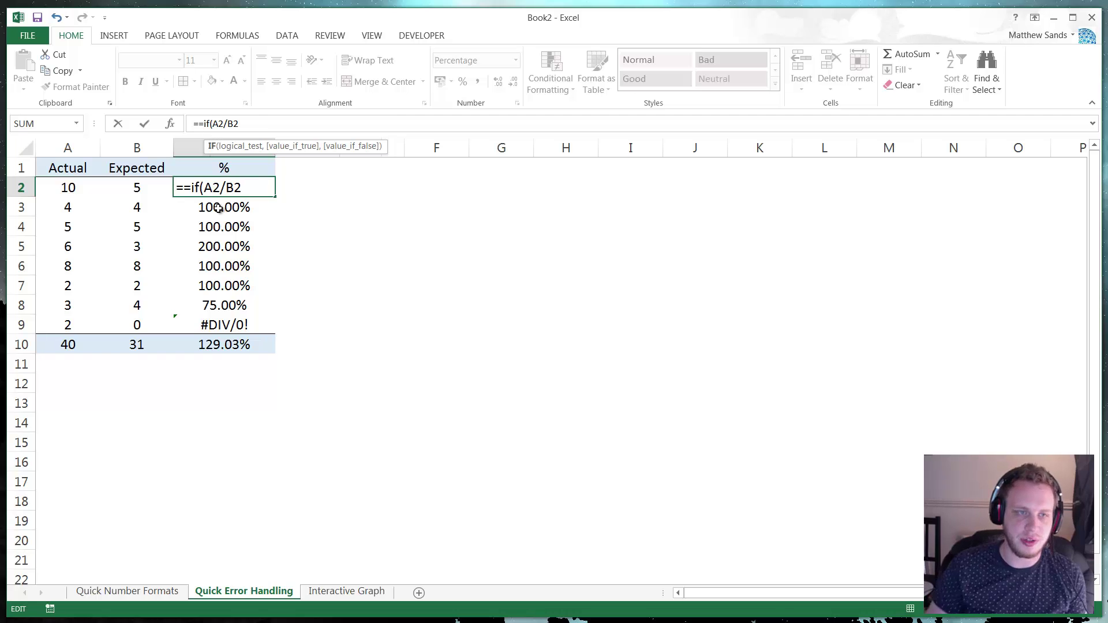
key("Escape")
left_click(294, 208)
left_click(258, 191)
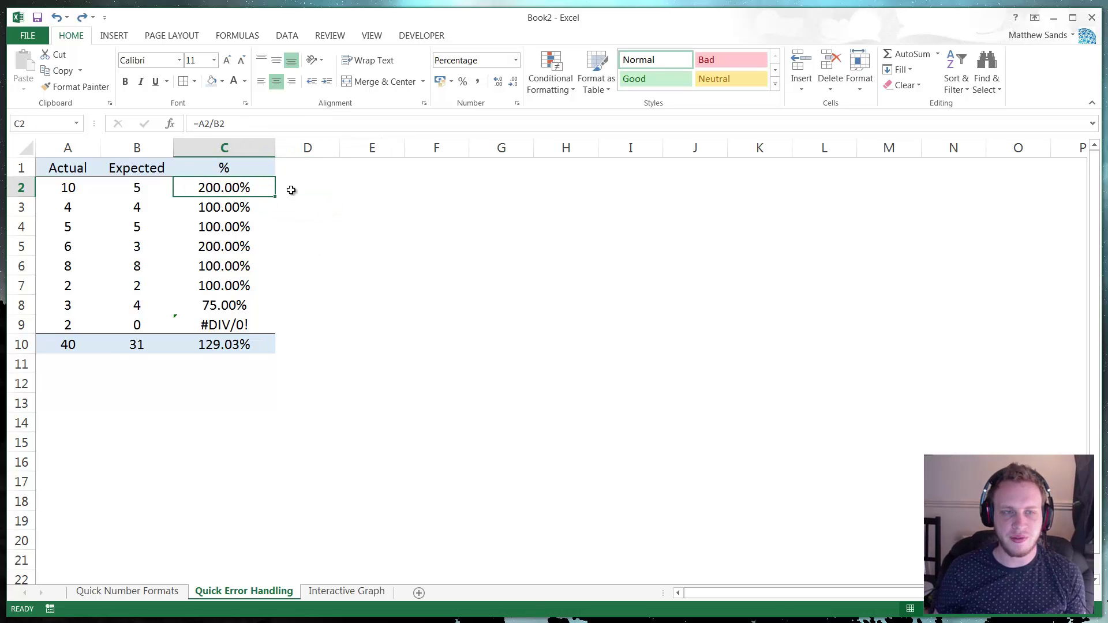
left_click(203, 124)
key("Escape")
left_click(319, 219)
left_click(249, 195)
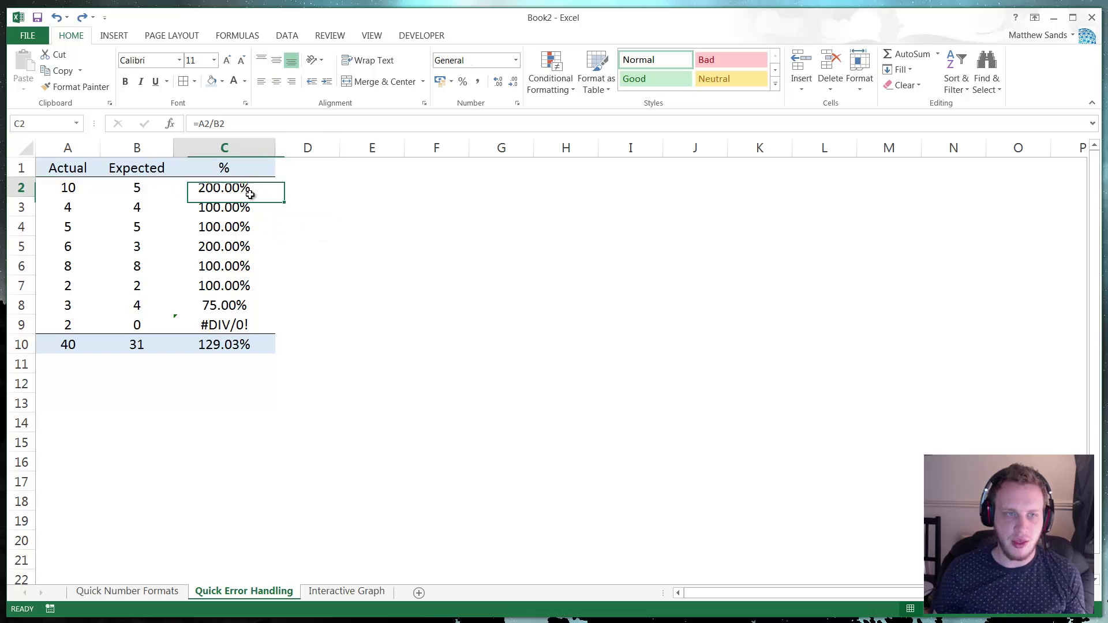
Check the percentage formulas in C2, C3, C6 and the #DIV/0! error in C9.
left_click(213, 330)
left_click(228, 186)
left_click(226, 202)
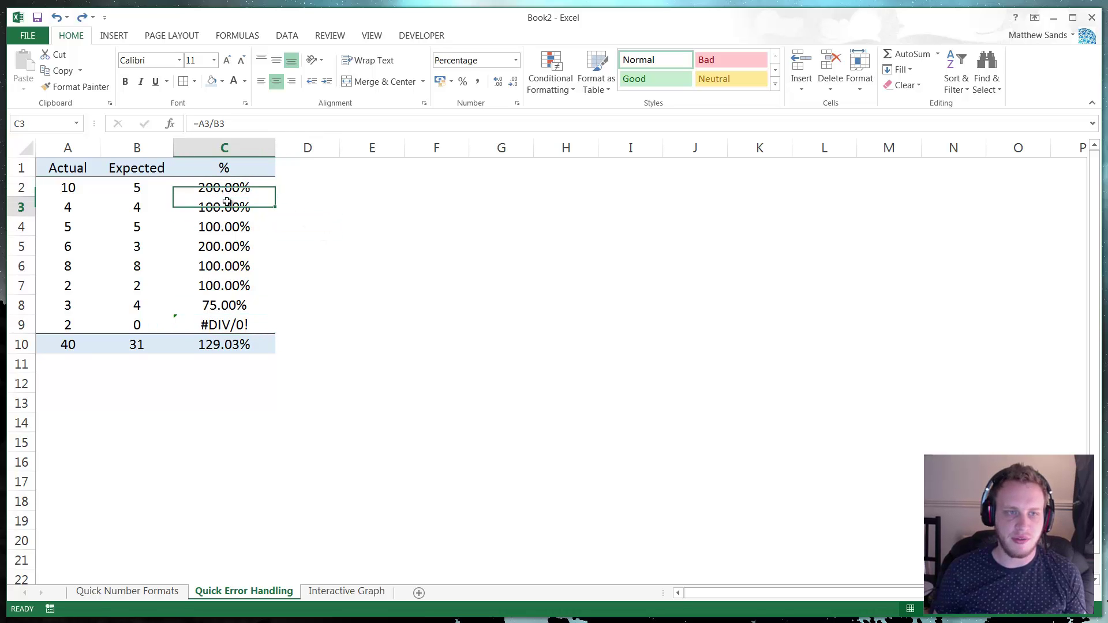
left_click(231, 267)
left_click(231, 325)
left_click(234, 265)
left_click(233, 180)
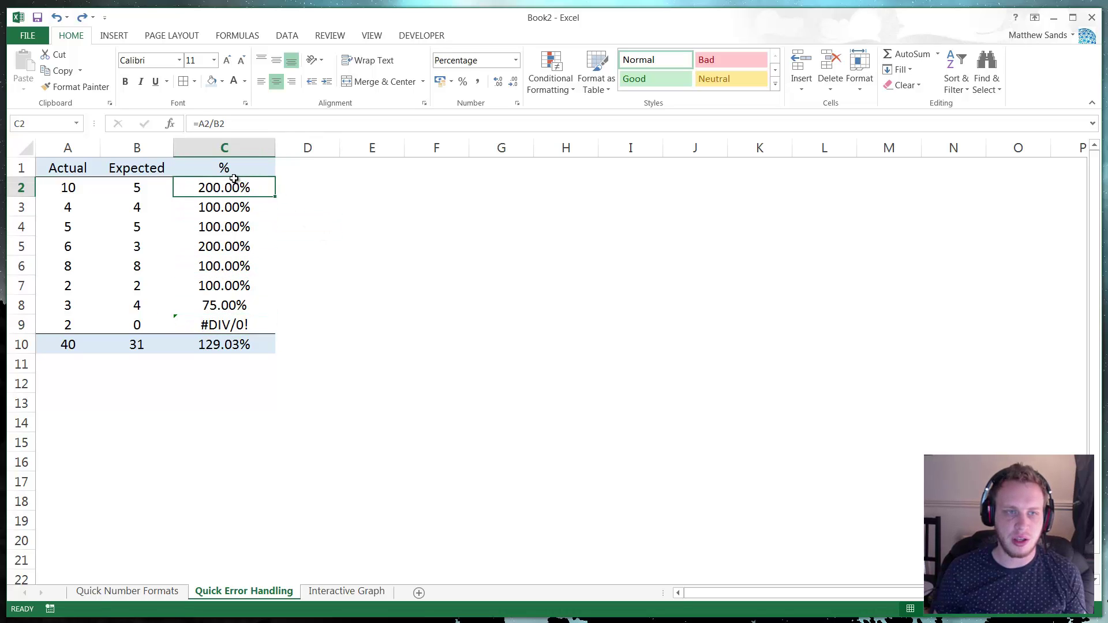
Wrap C2's A2/B2 division in IFERROR and start typing the fallback argument.
left_click(196, 121)
type("i")
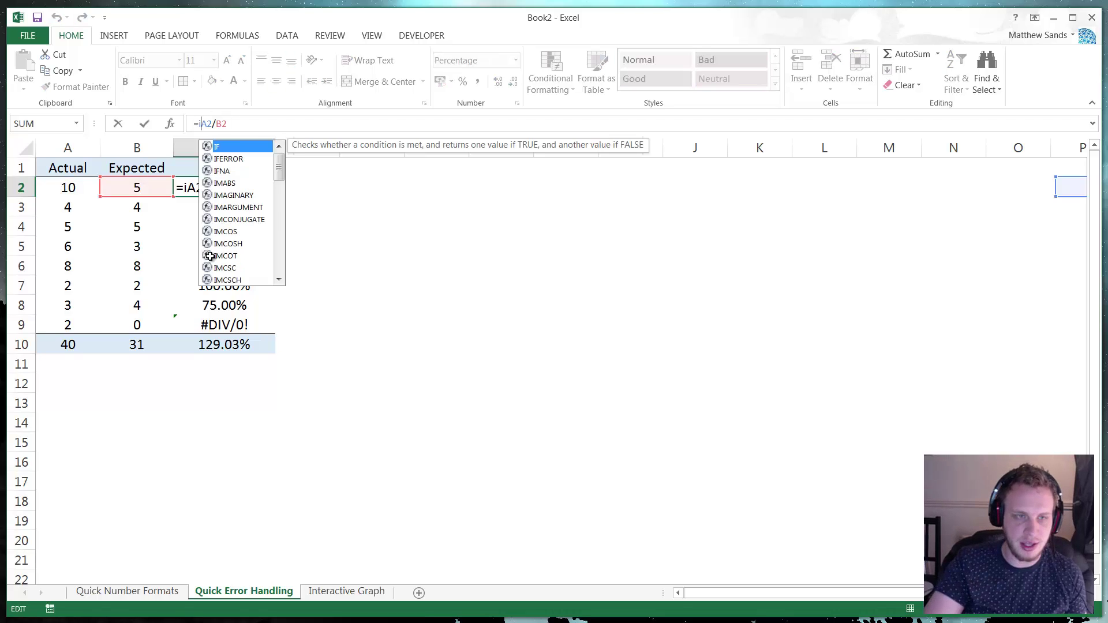
type("ferror(")
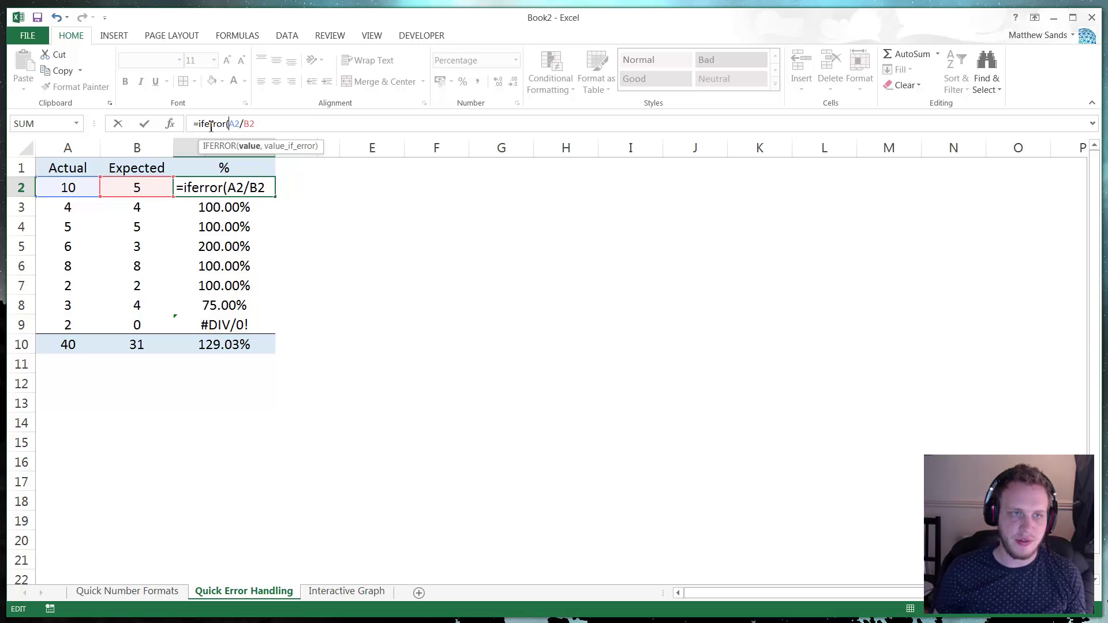
left_click_drag(202, 126, 224, 126)
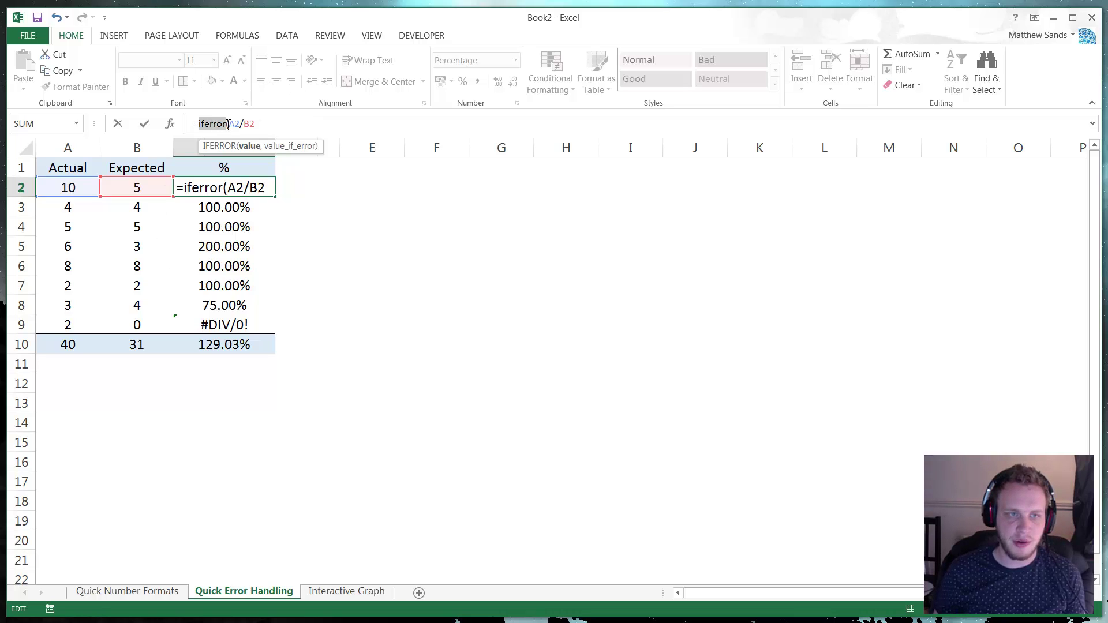
left_click(240, 126)
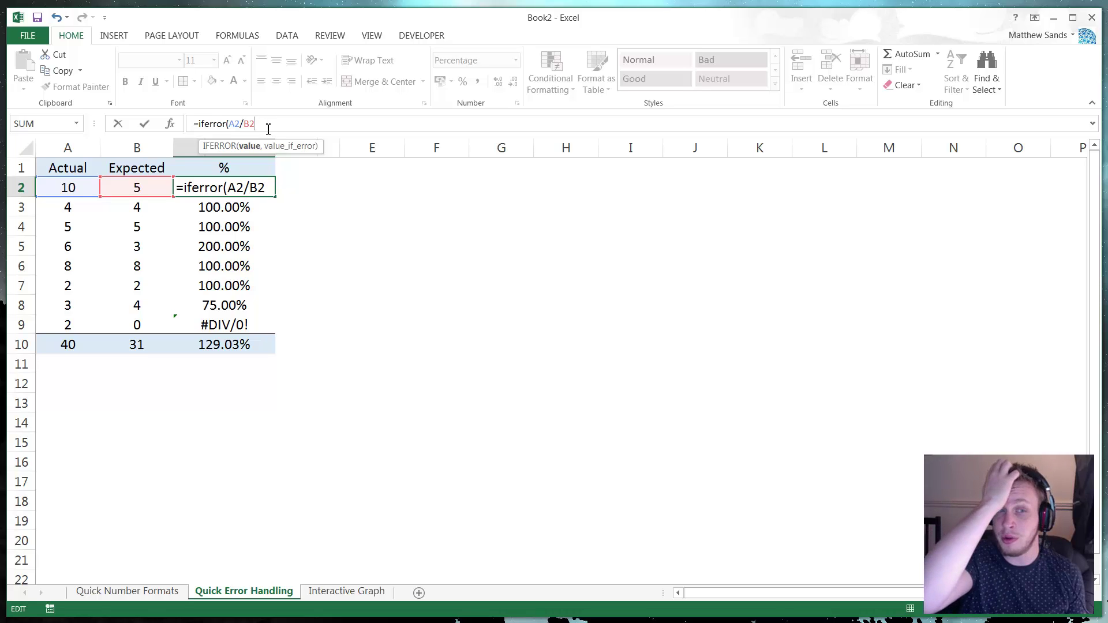
type(",")
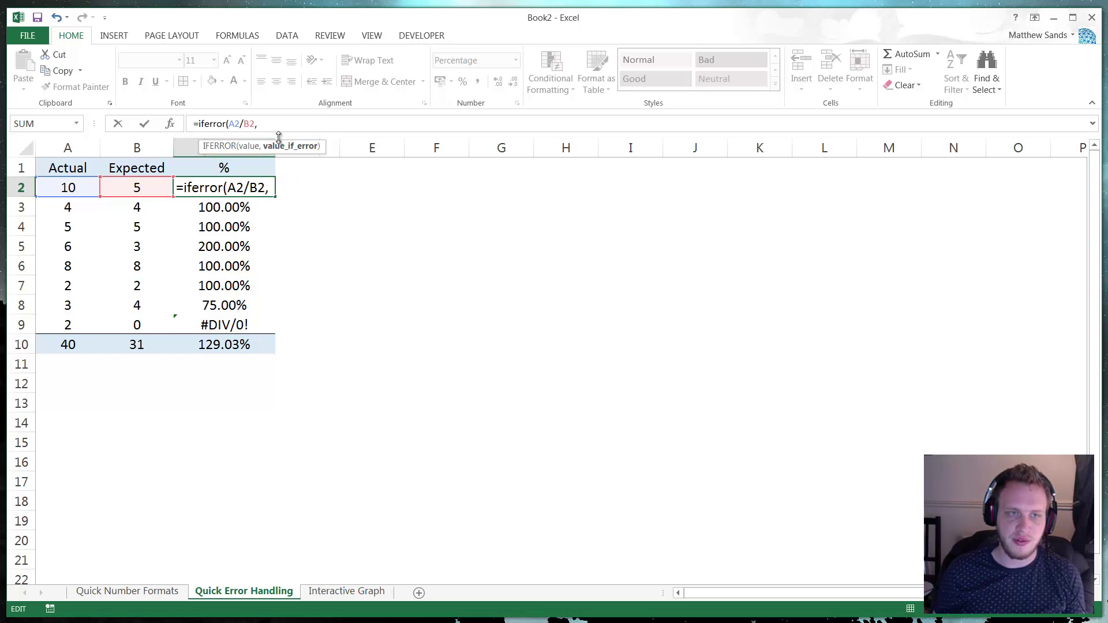
type("@")
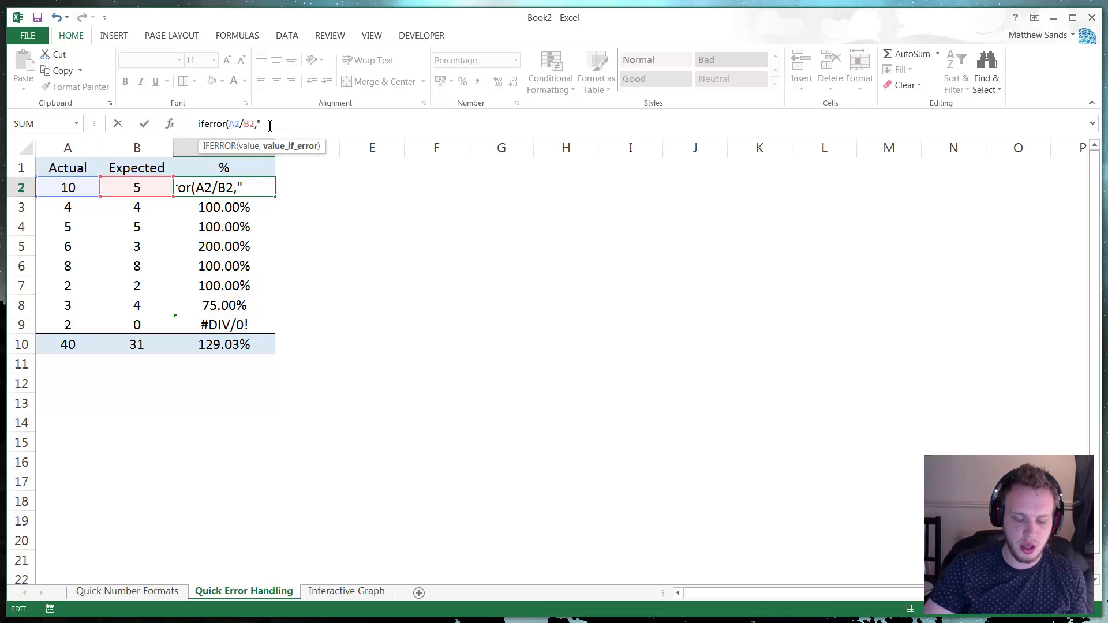
type("Valu")
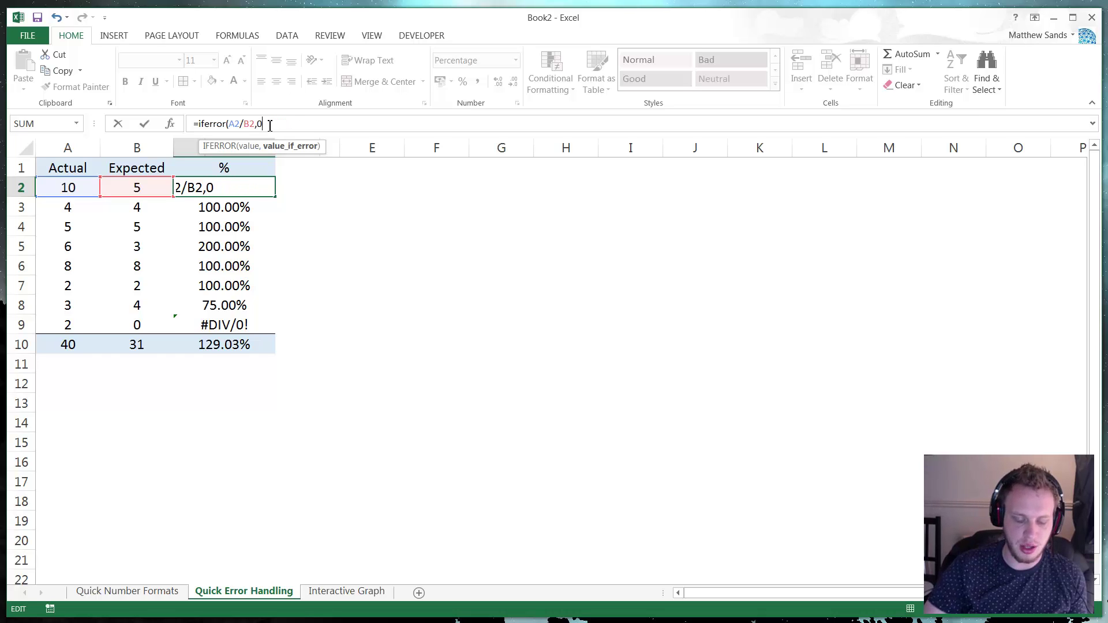
Confirm the IFERROR formula in C2 and fill it down to C9.
key("Return")
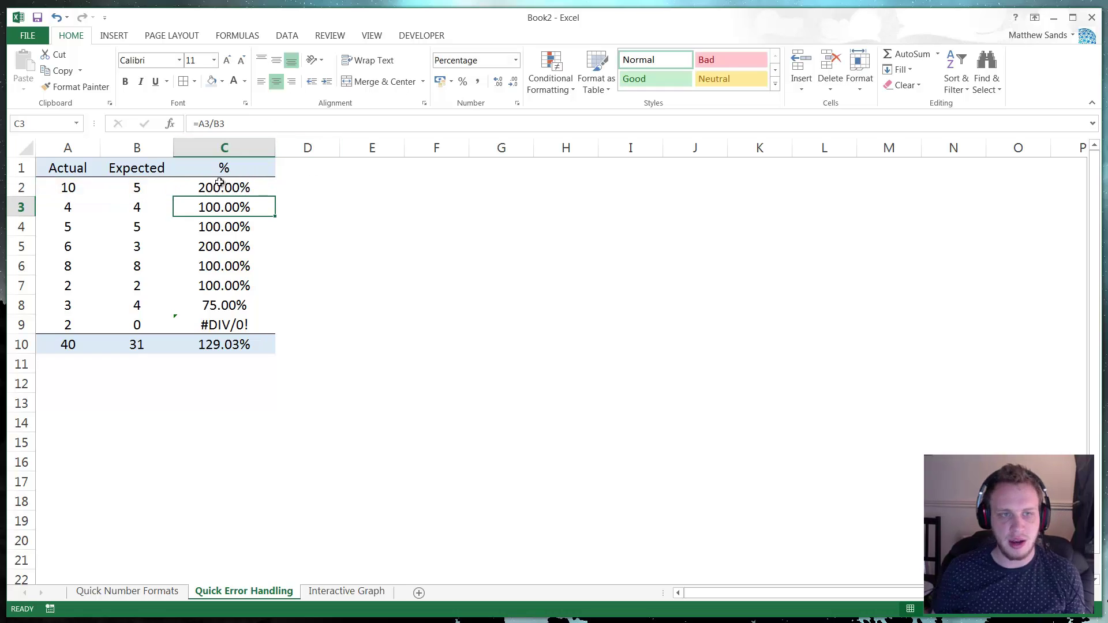
left_click(249, 186)
double_click(274, 197)
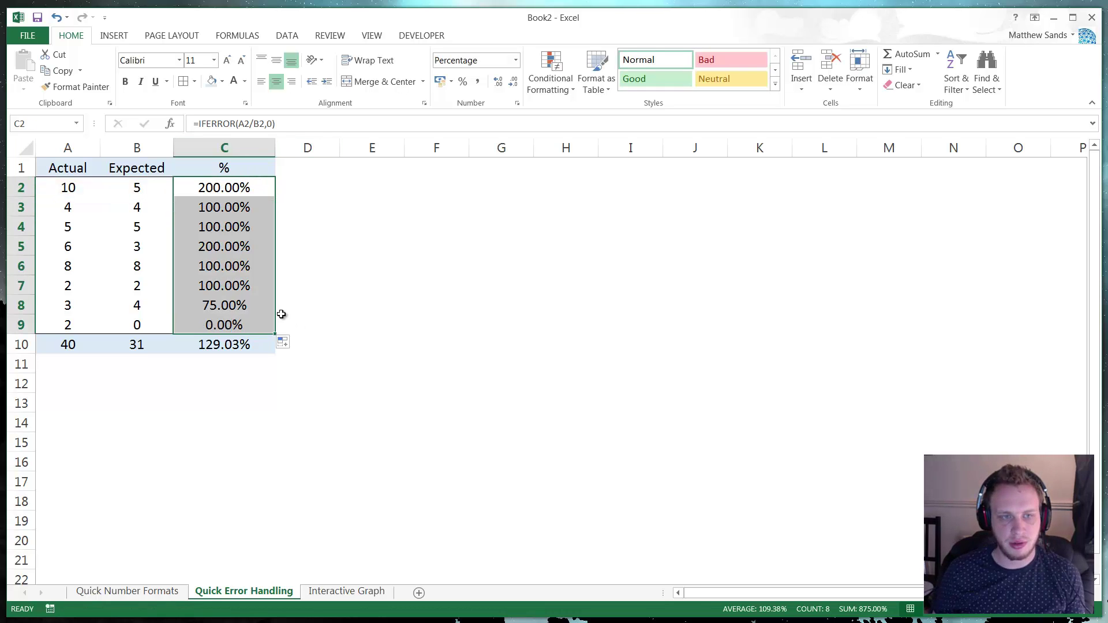
Check the copied formulas from C9 back up to C2.
left_click(235, 323)
left_click(230, 308)
left_click(228, 324)
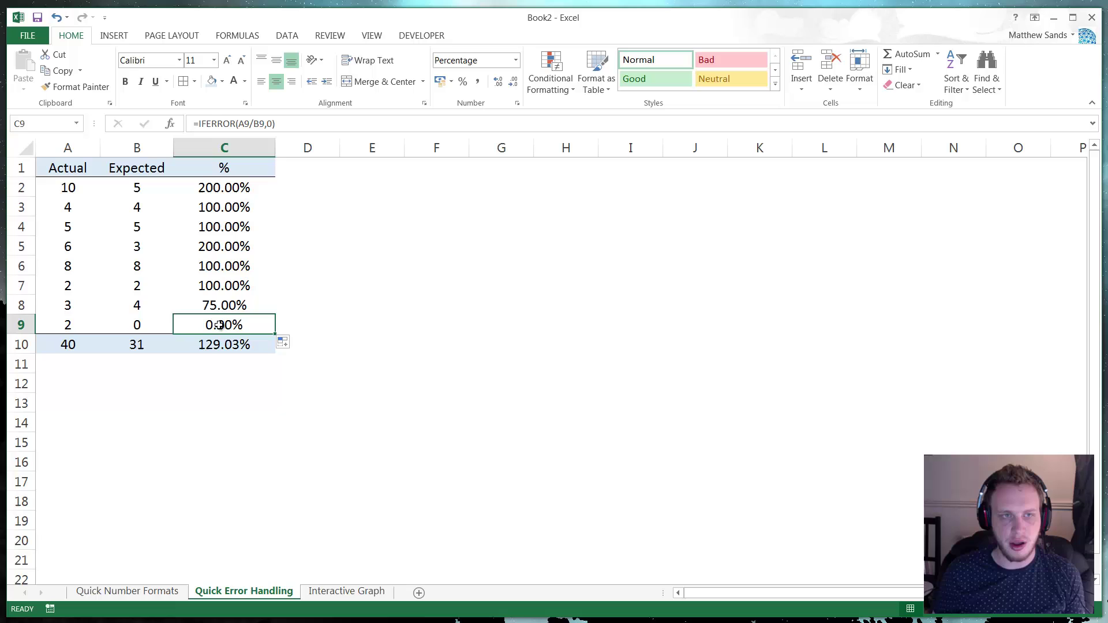
left_click(231, 306)
left_click(234, 286)
left_click(234, 266)
left_click(236, 227)
left_click(237, 207)
left_click(240, 187)
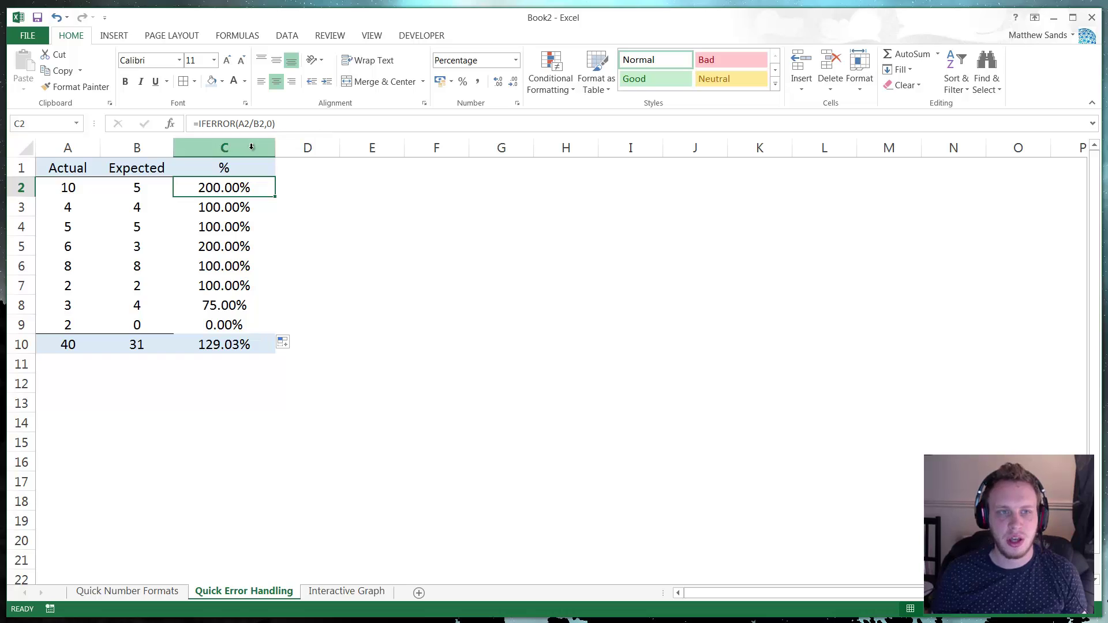
Compare the formulas in C2 and C3 to verify the fill.
left_click(247, 205)
left_click(245, 187)
left_click(234, 206)
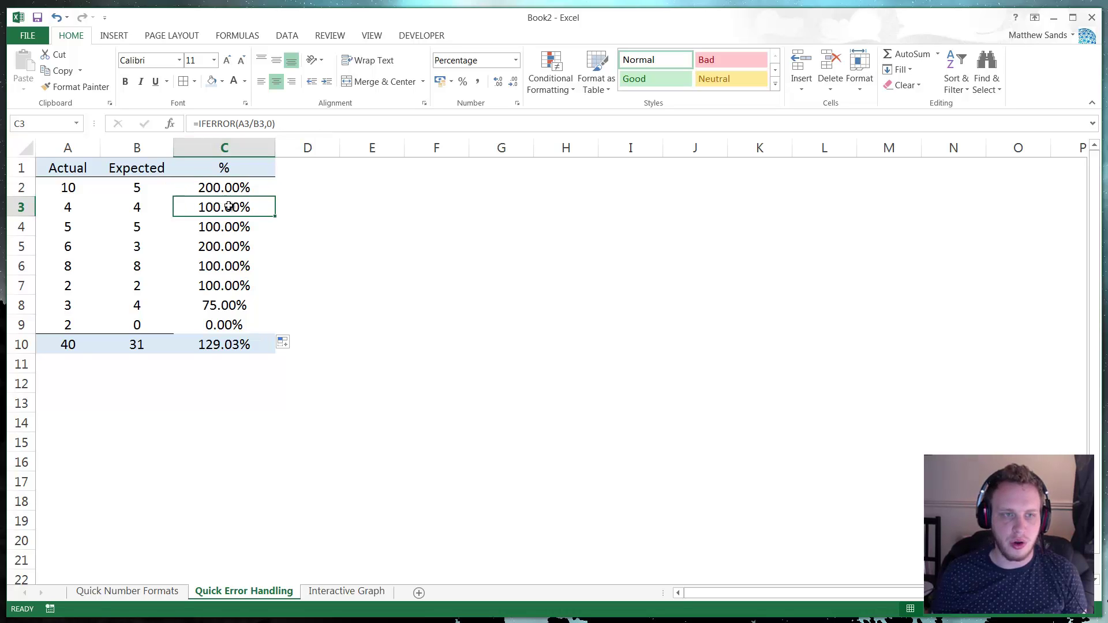
left_click(226, 191)
left_click(227, 200)
left_click(227, 193)
left_click(228, 200)
left_click(227, 192)
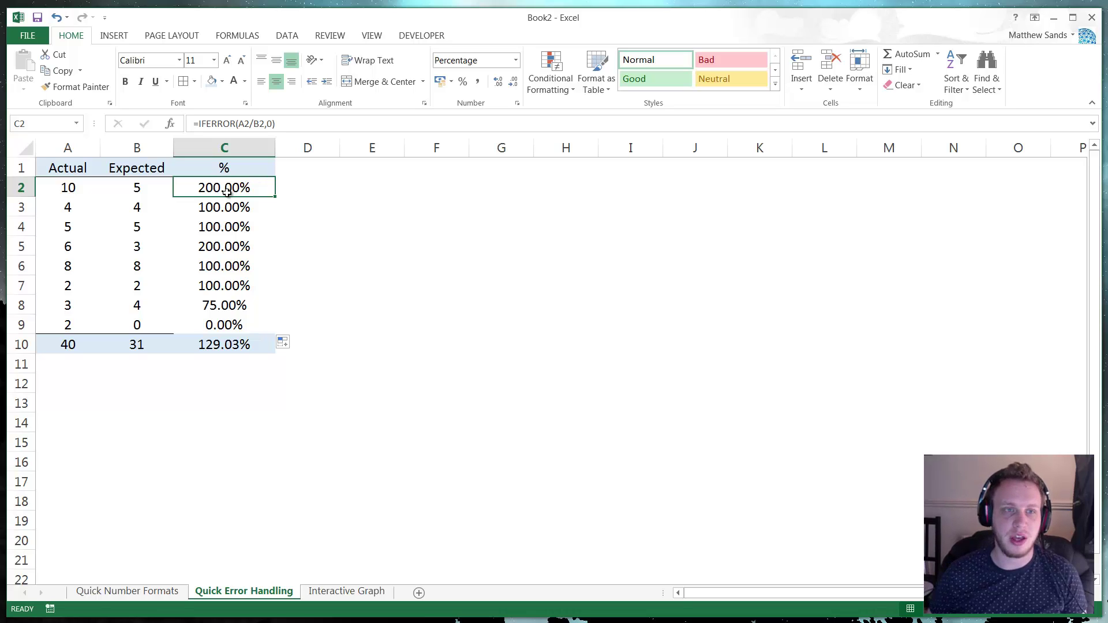
Re-confirm the C2 formula unchanged and select an empty cell beside the table.
left_click(276, 123)
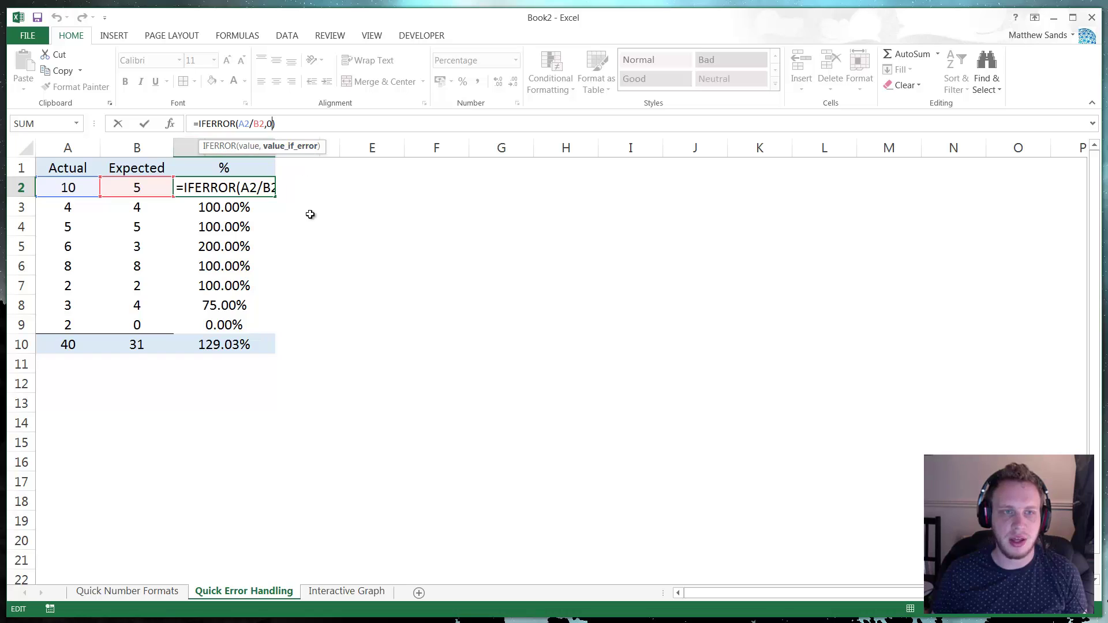
key("Return")
left_click(346, 186)
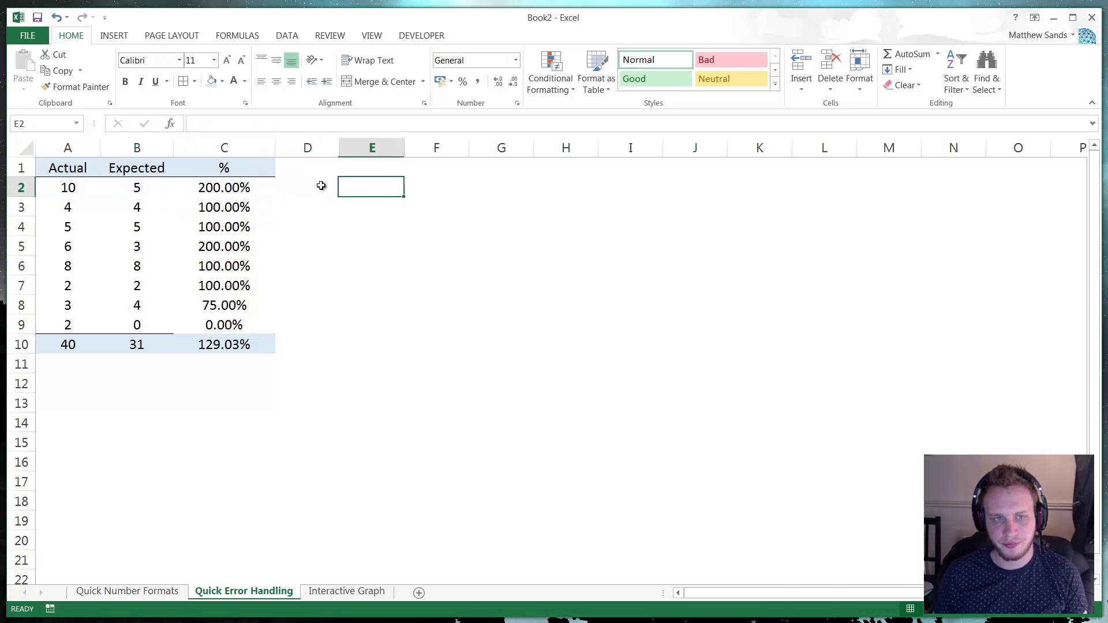
left_click(322, 183)
left_click(362, 180)
left_click(313, 185)
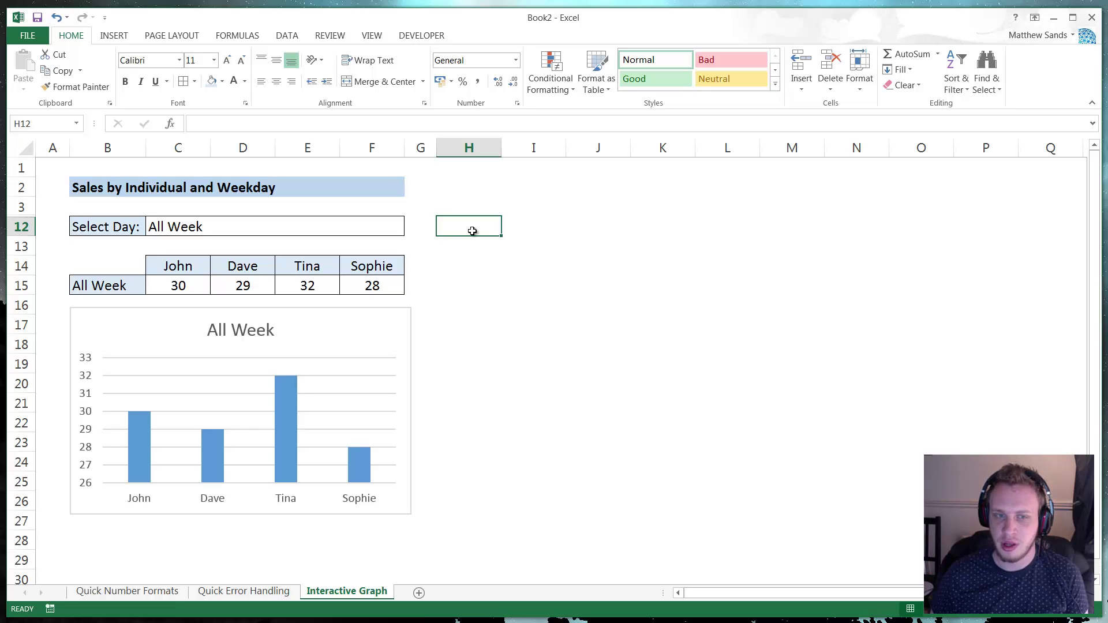
left_click(388, 312)
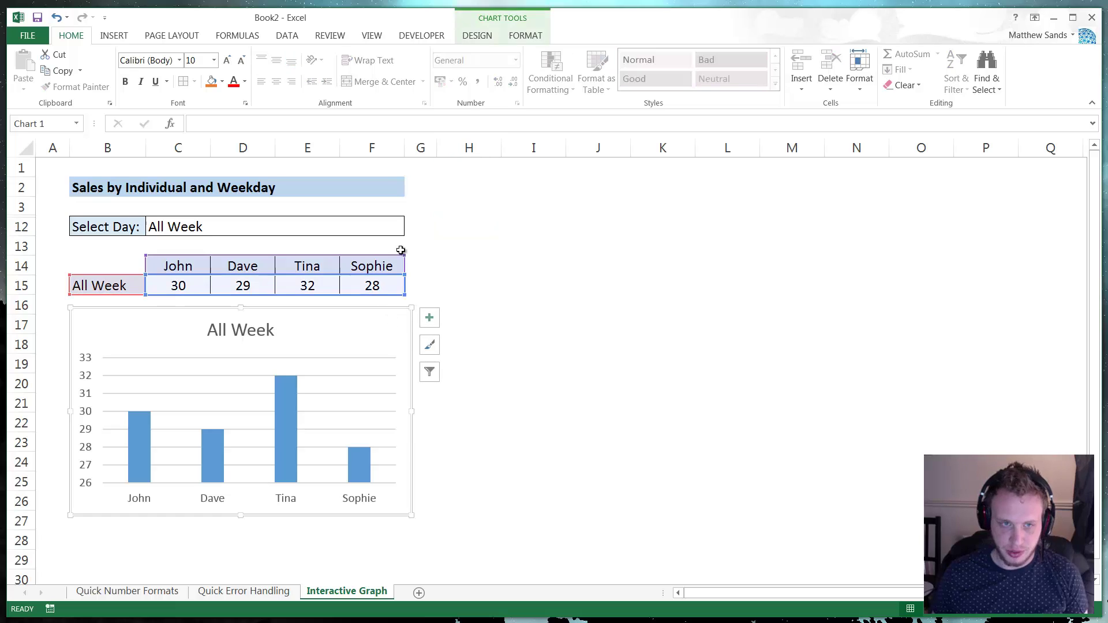
left_click(423, 236)
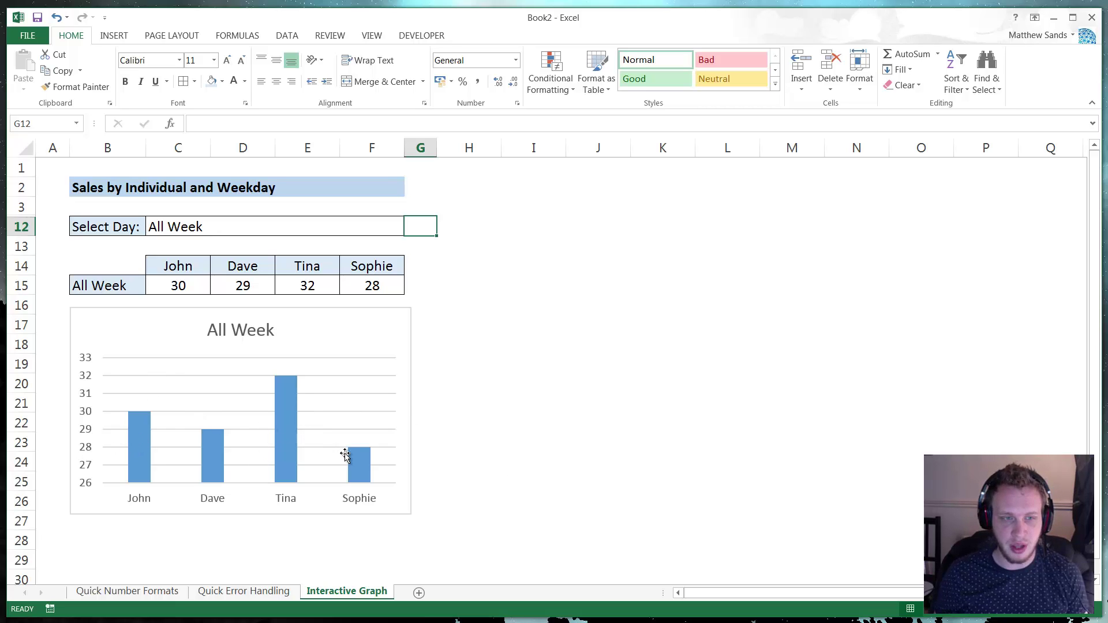
left_click_drag(72, 227, 274, 229)
left_click(275, 230)
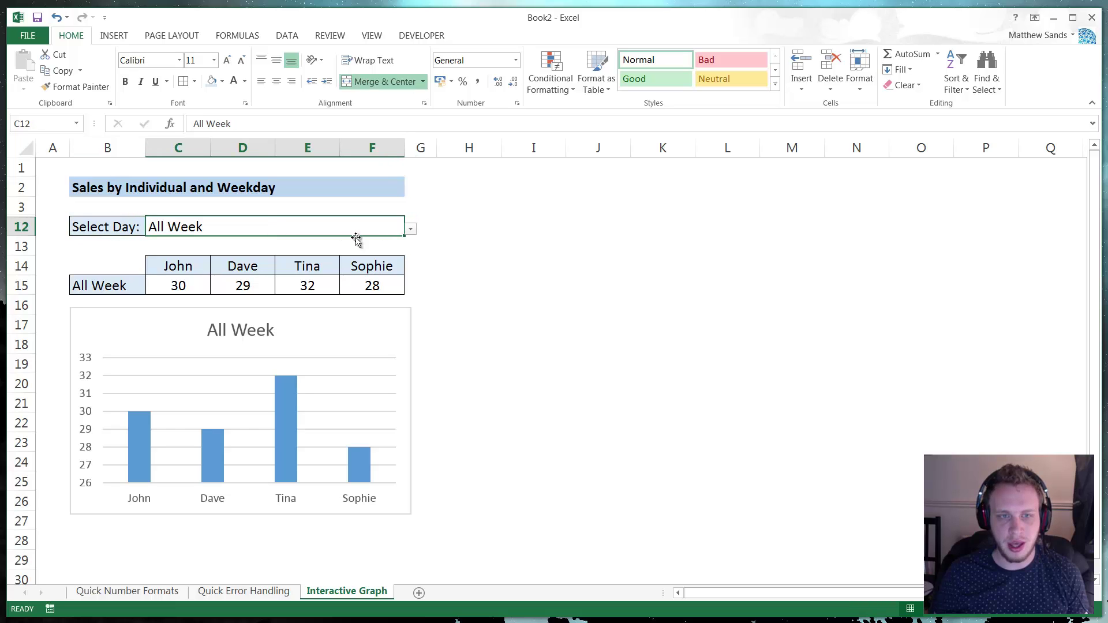
left_click(411, 230)
left_click(285, 258)
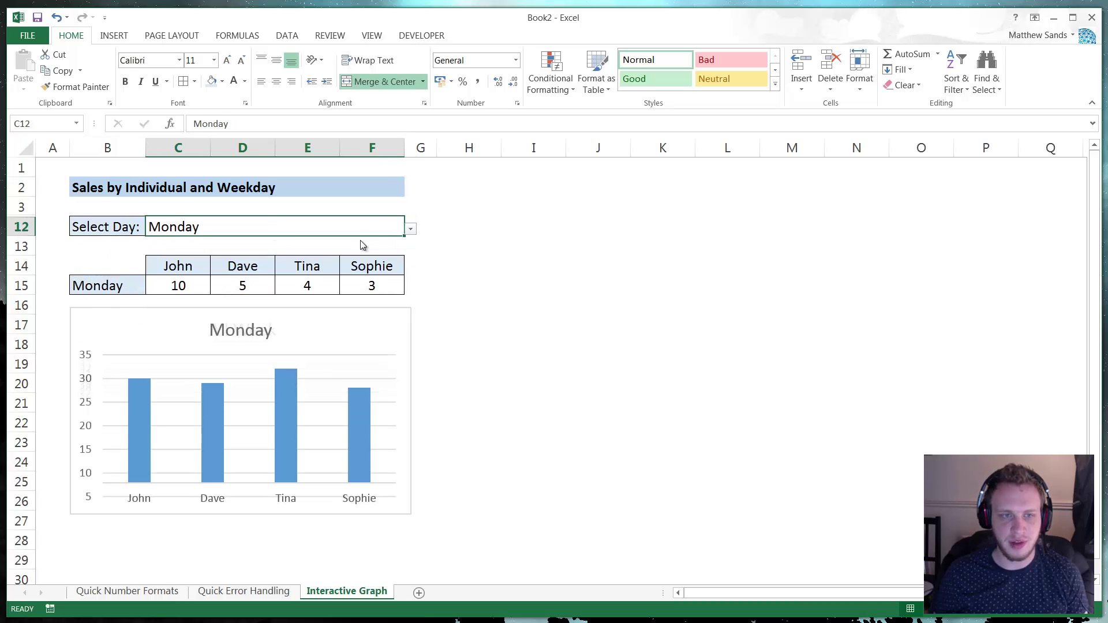
left_click(410, 229)
left_click(283, 271)
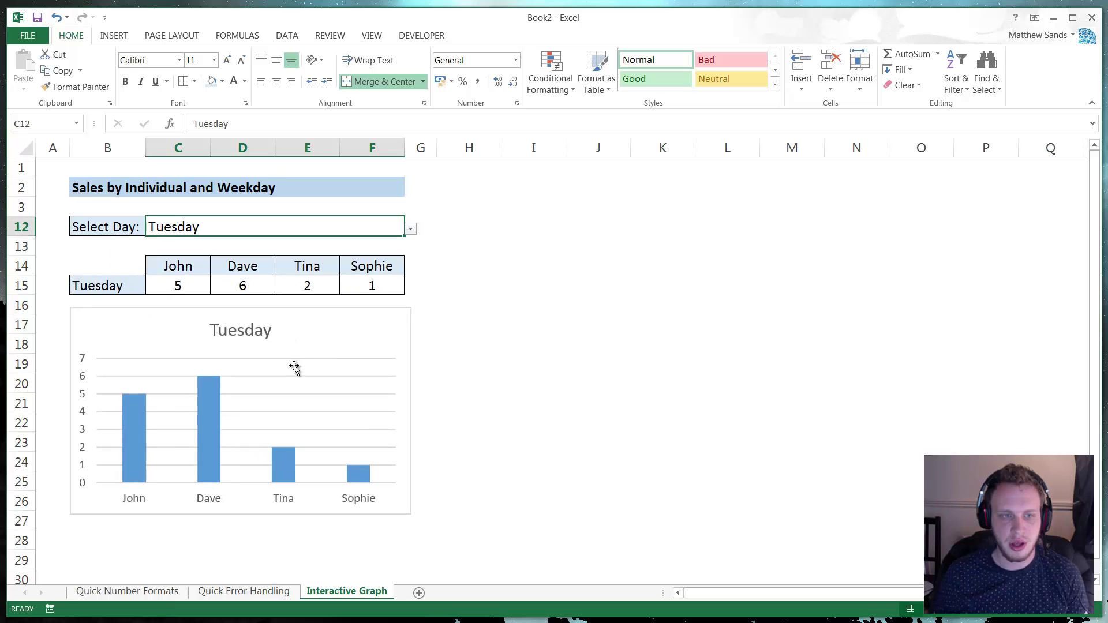
left_click(410, 229)
left_click(262, 285)
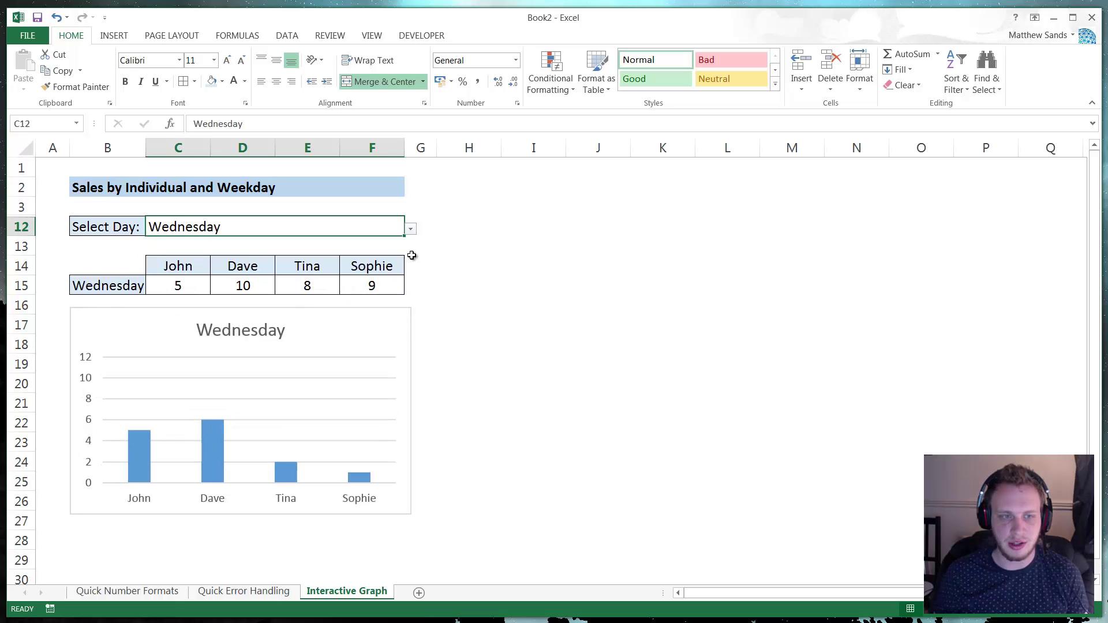
left_click(410, 229)
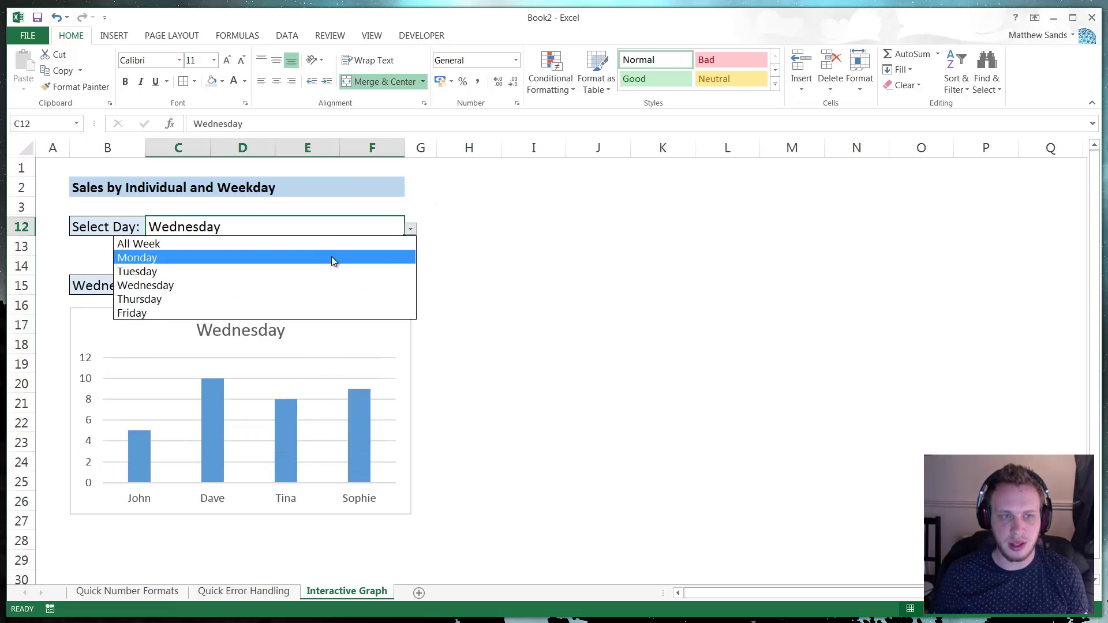
left_click(300, 298)
left_click(408, 234)
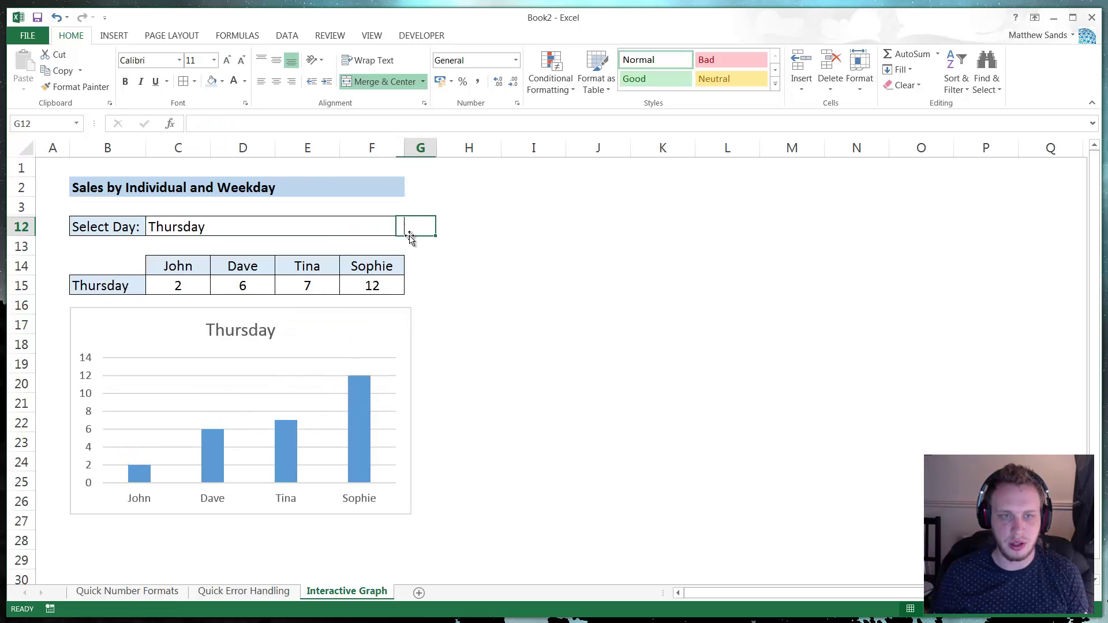
left_click(398, 230)
left_click(411, 230)
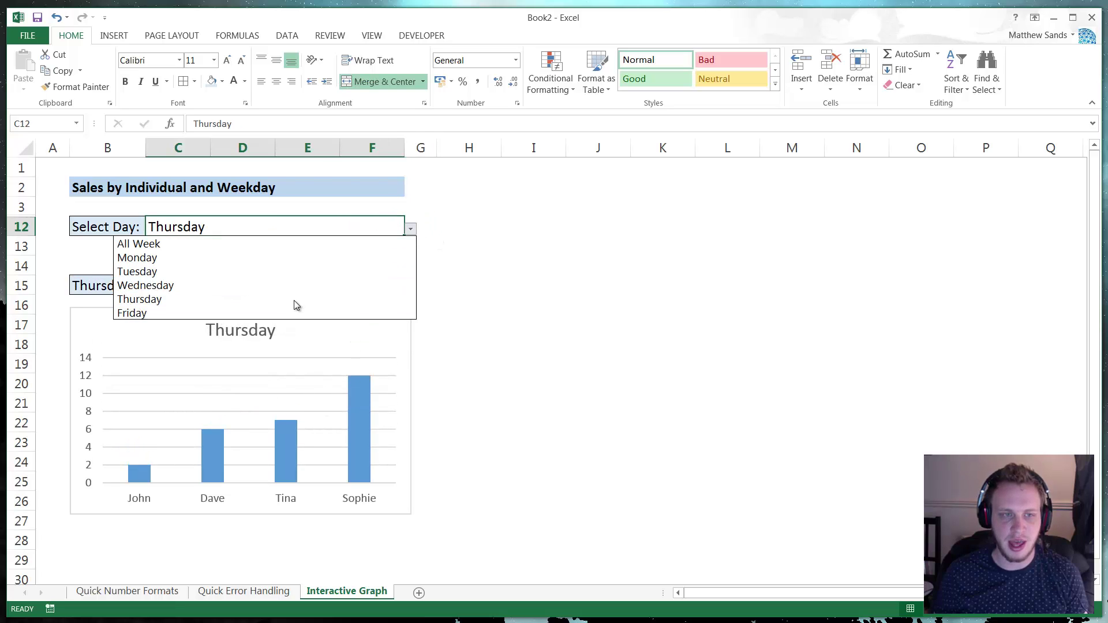
left_click(292, 312)
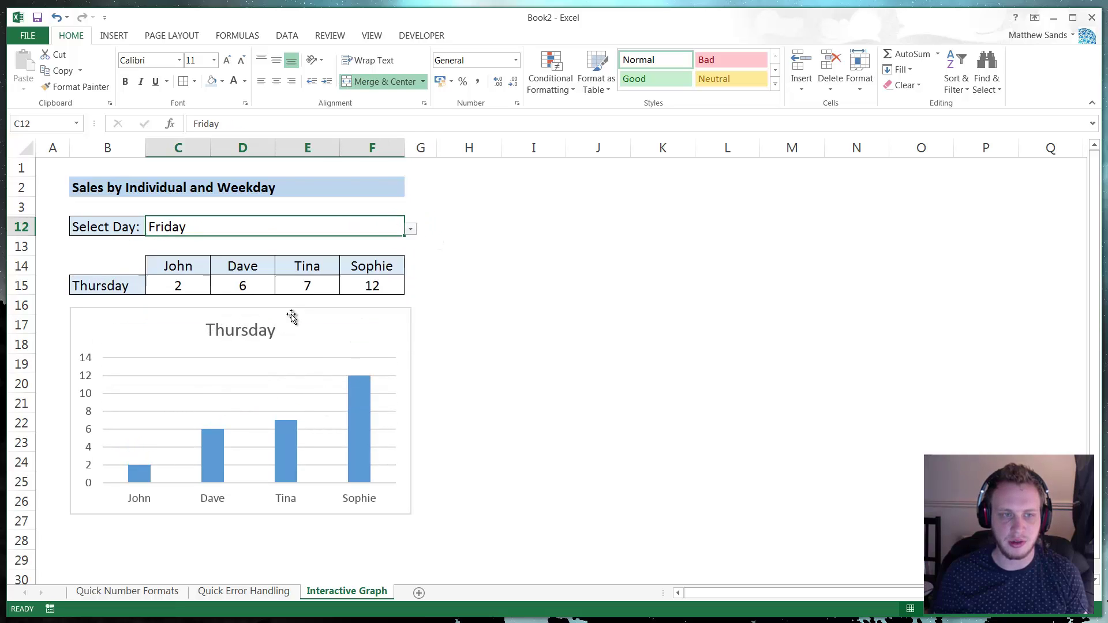
left_click(410, 231)
left_click(223, 242)
left_click(464, 225)
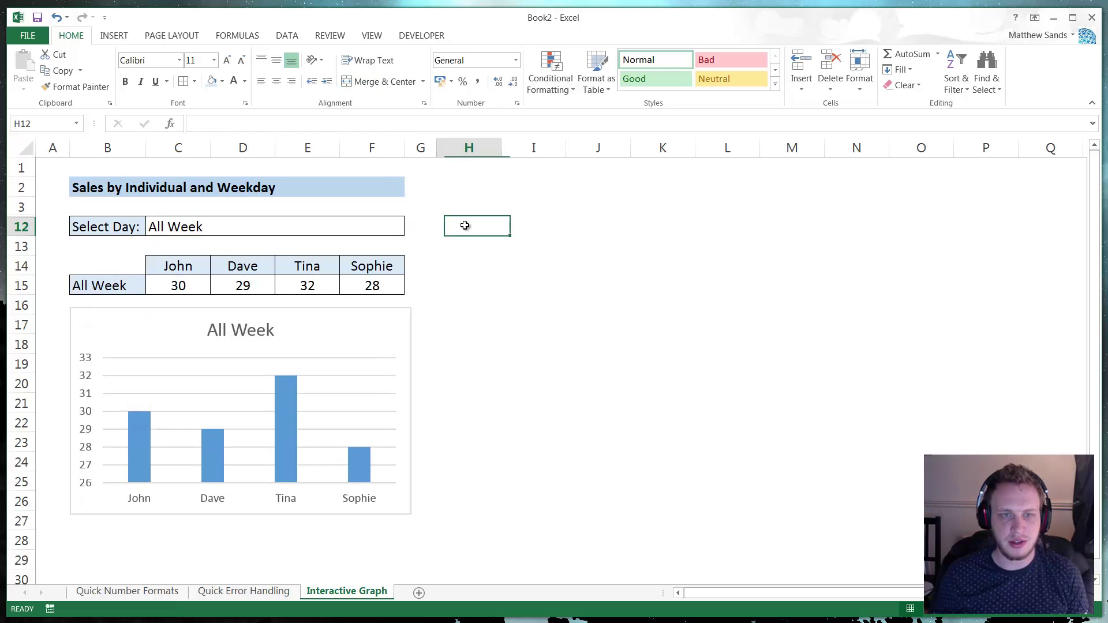
left_click(410, 225)
left_click(493, 223)
Inspect the chart's source table B14:F15, including the All Week figures in row 15.
key("Right")
key("Left")
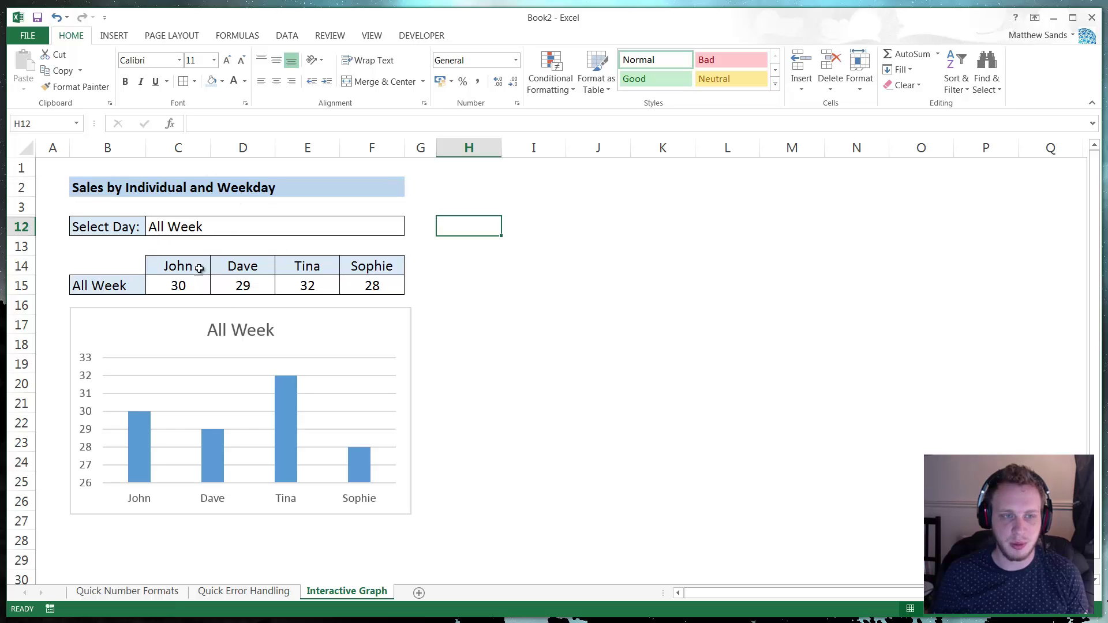
left_click_drag(113, 290, 387, 284)
left_click(450, 282)
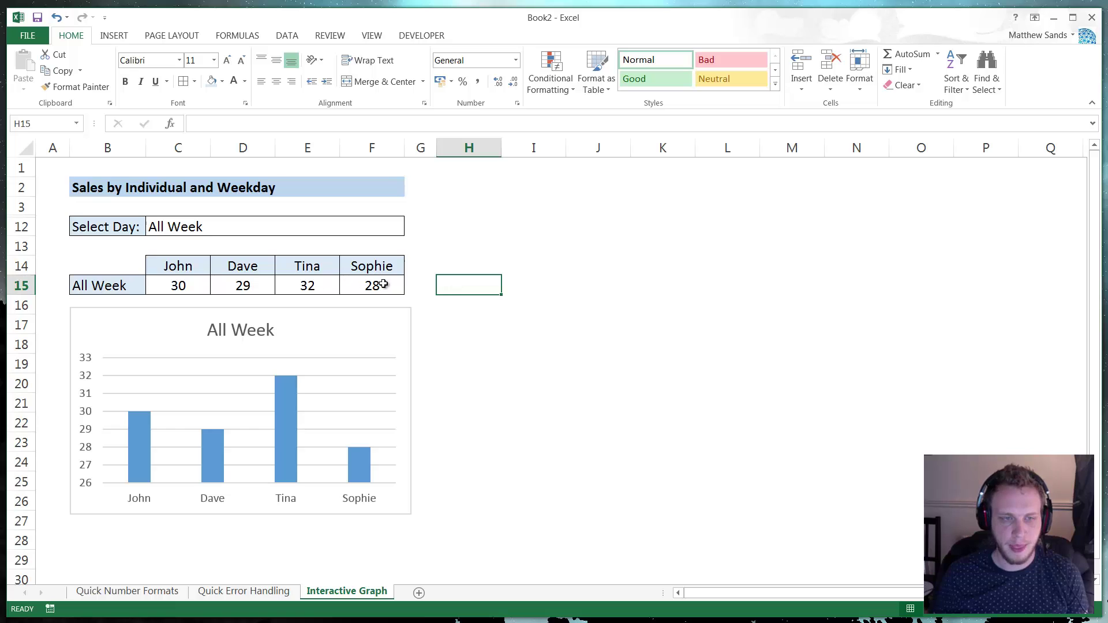
left_click_drag(376, 285, 94, 262)
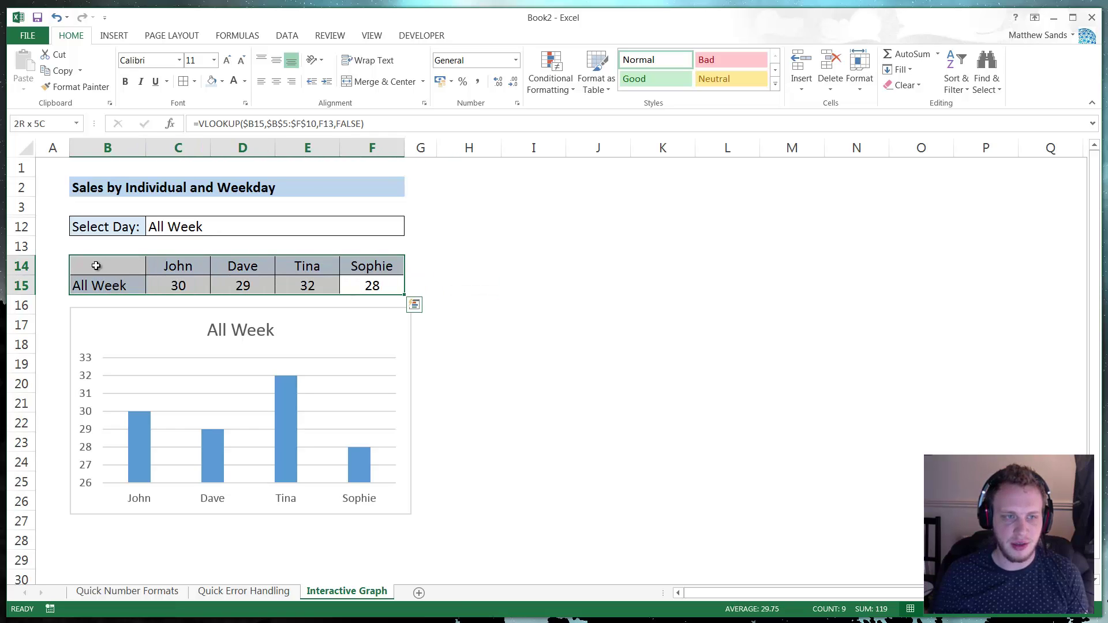
left_click(94, 262)
Review the All Week series in Select Data Source and cancel without changes.
right_click(344, 327)
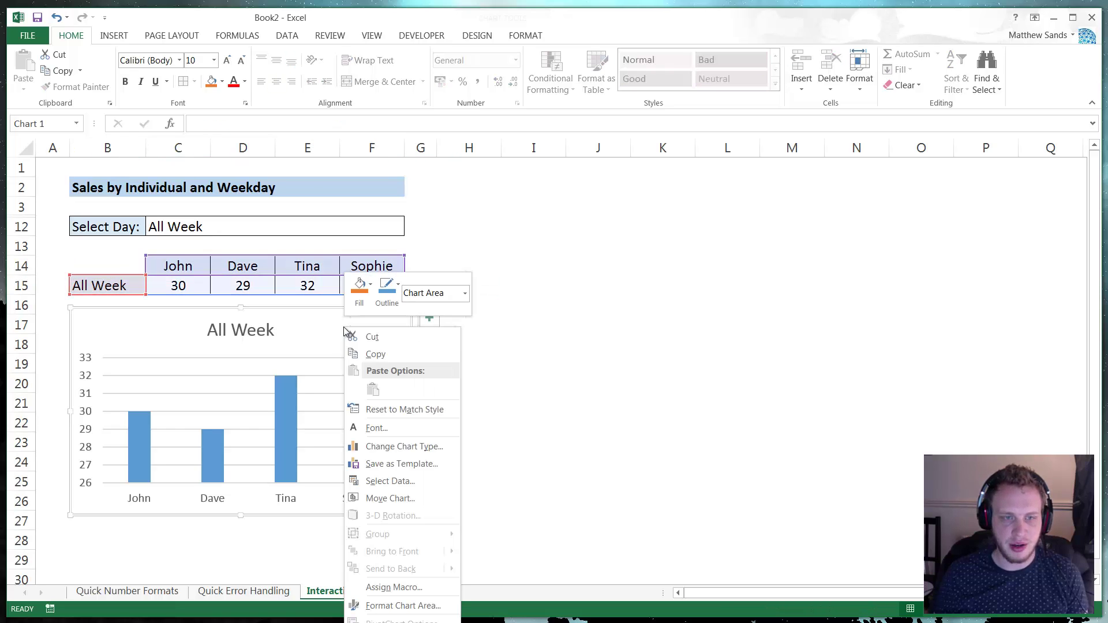
left_click(409, 482)
left_click_drag(580, 277, 699, 200)
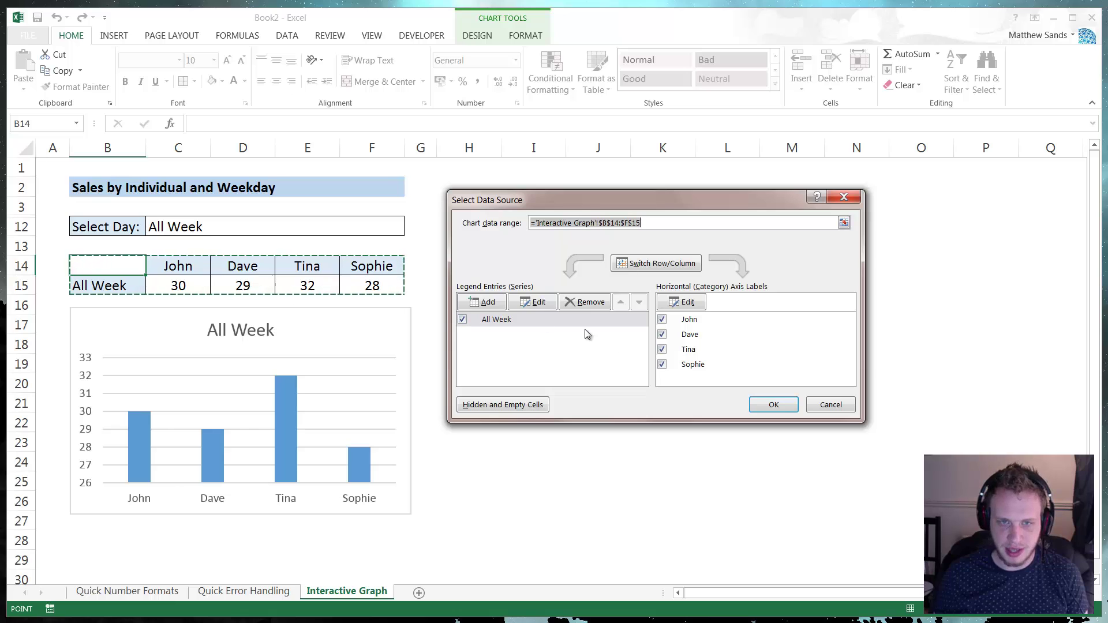
left_click(535, 302)
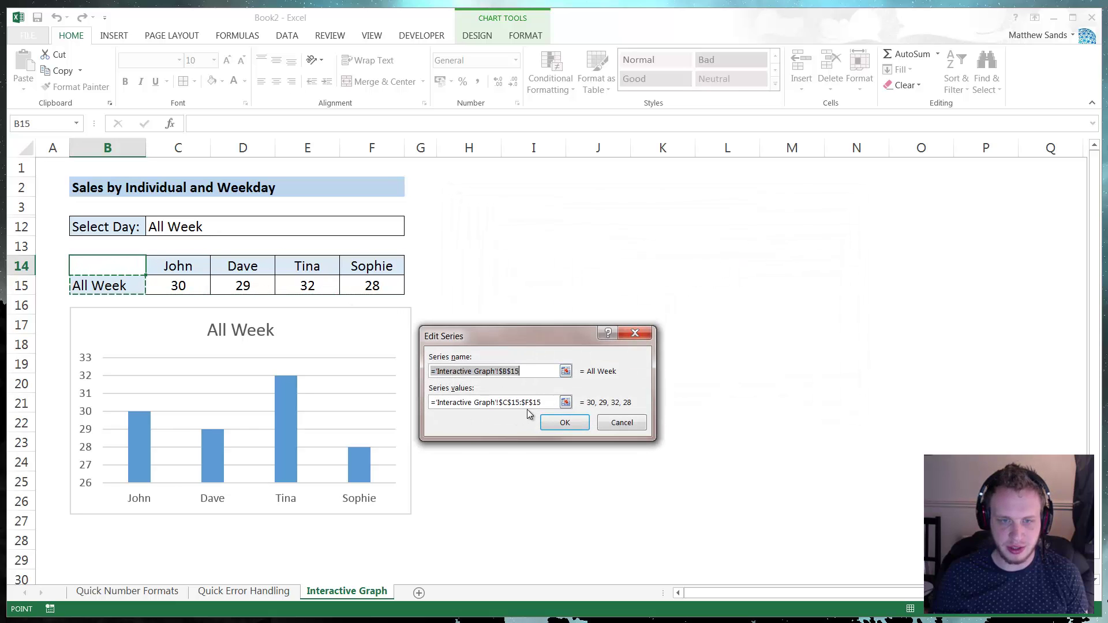
key("Tab")
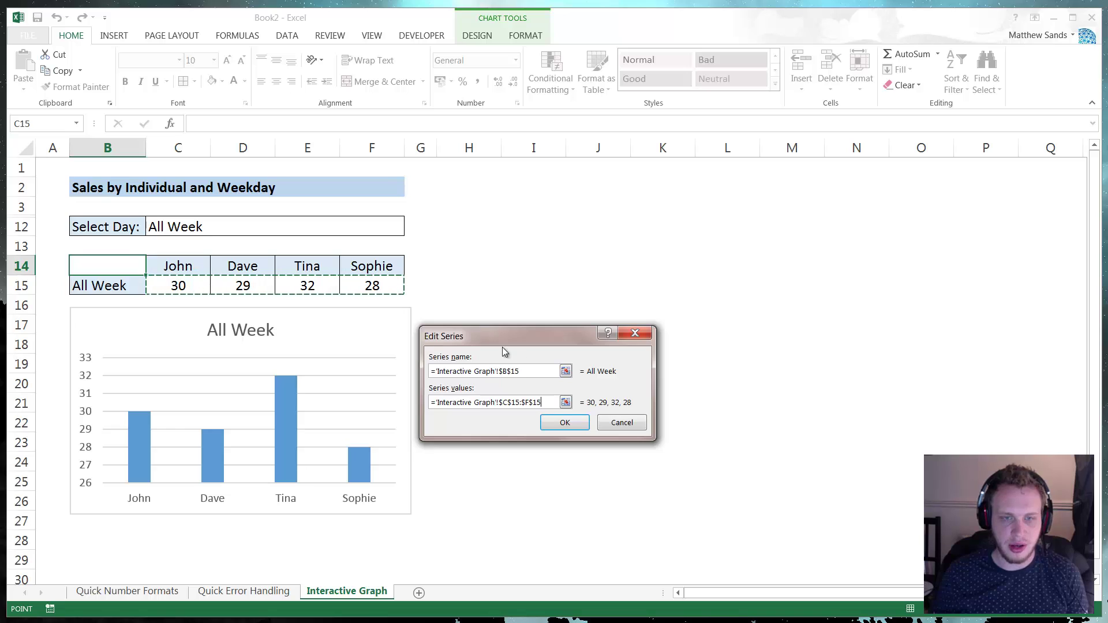
left_click(606, 425)
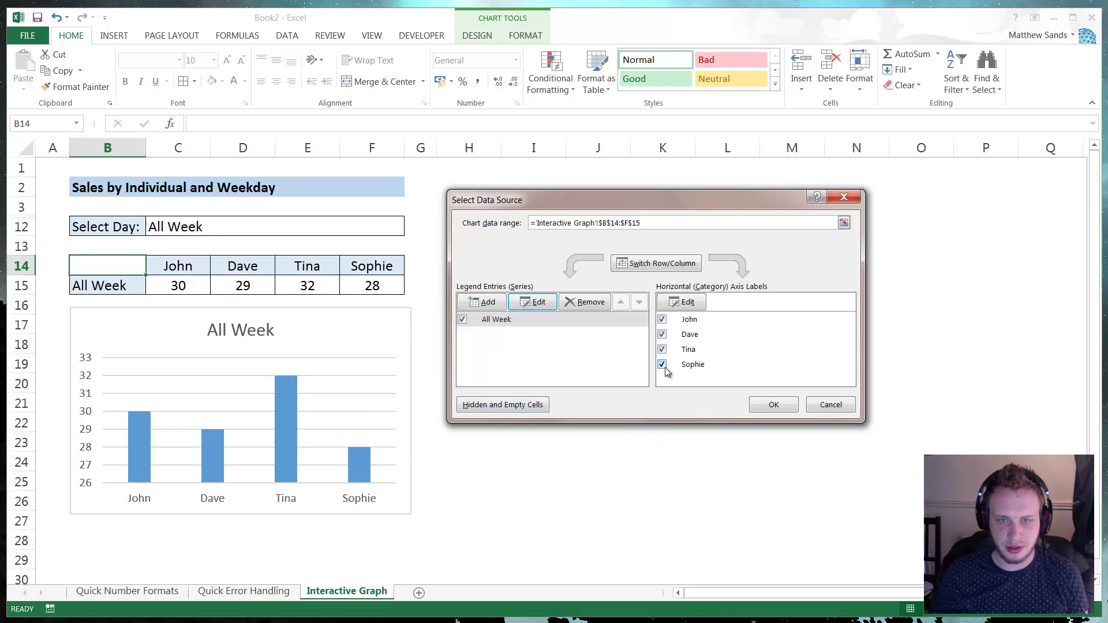
left_click(829, 403)
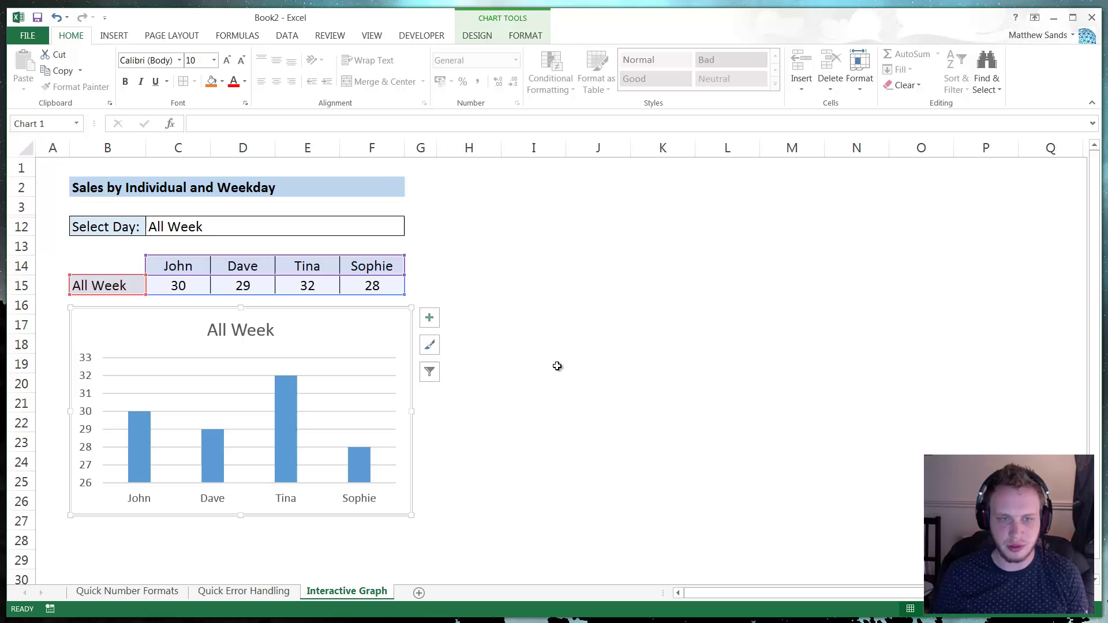
left_click(547, 364)
mouse_move(179, 281)
left_mouse_down()
mouse_move(404, 283)
mouse_move(188, 282)
left_mouse_up()
left_click(474, 274)
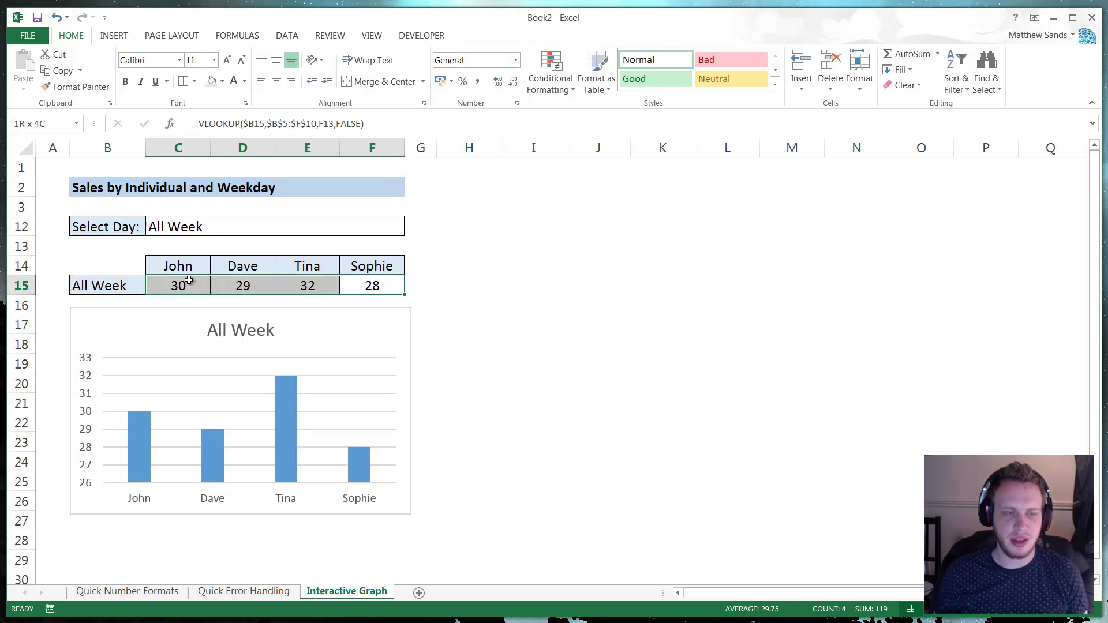
left_click(180, 285)
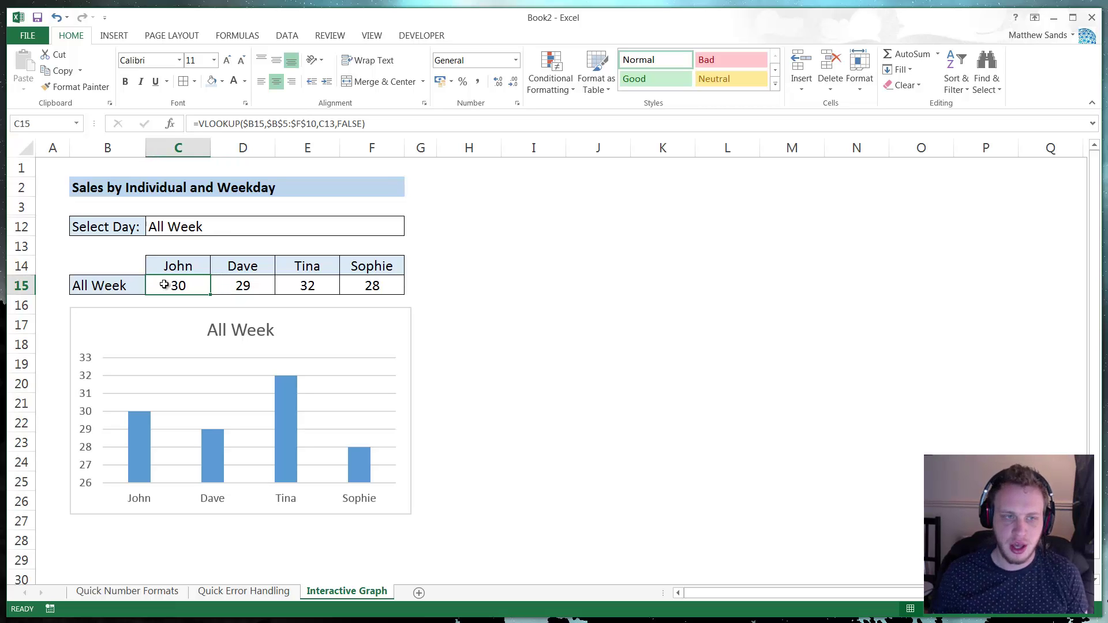
left_click(209, 233)
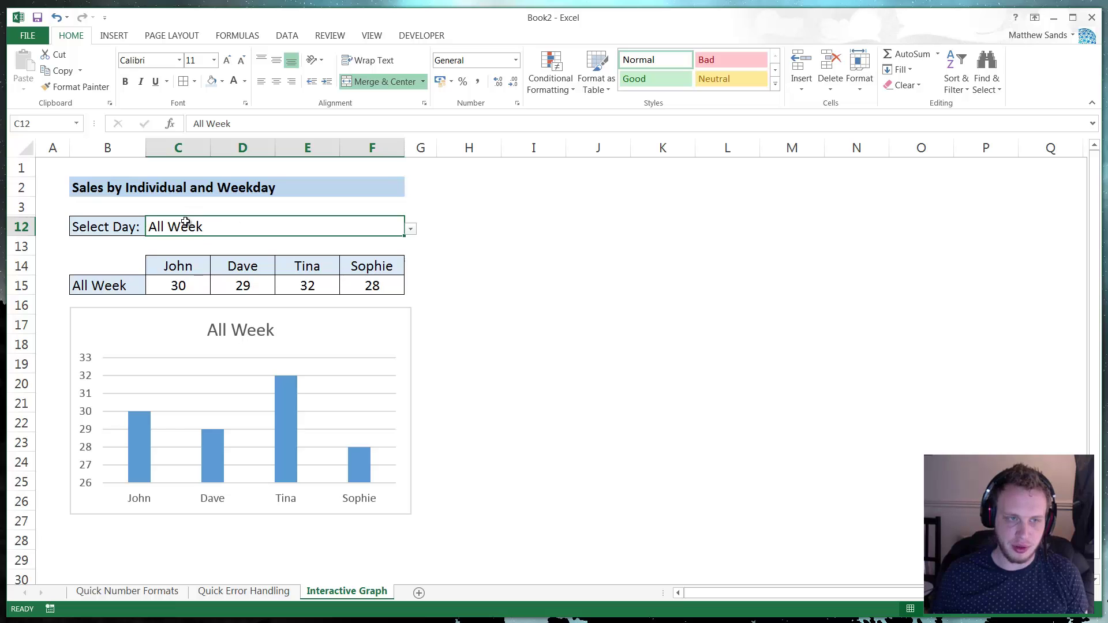
left_click_drag(22, 226, 21, 207)
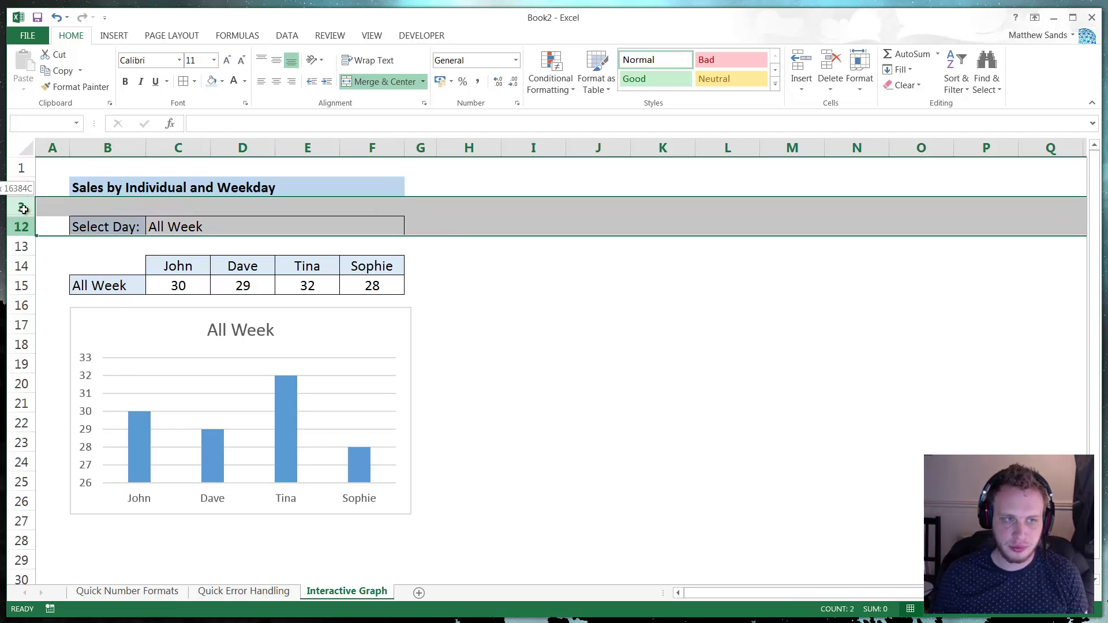
right_click(23, 208)
left_click(60, 415)
left_click(354, 287)
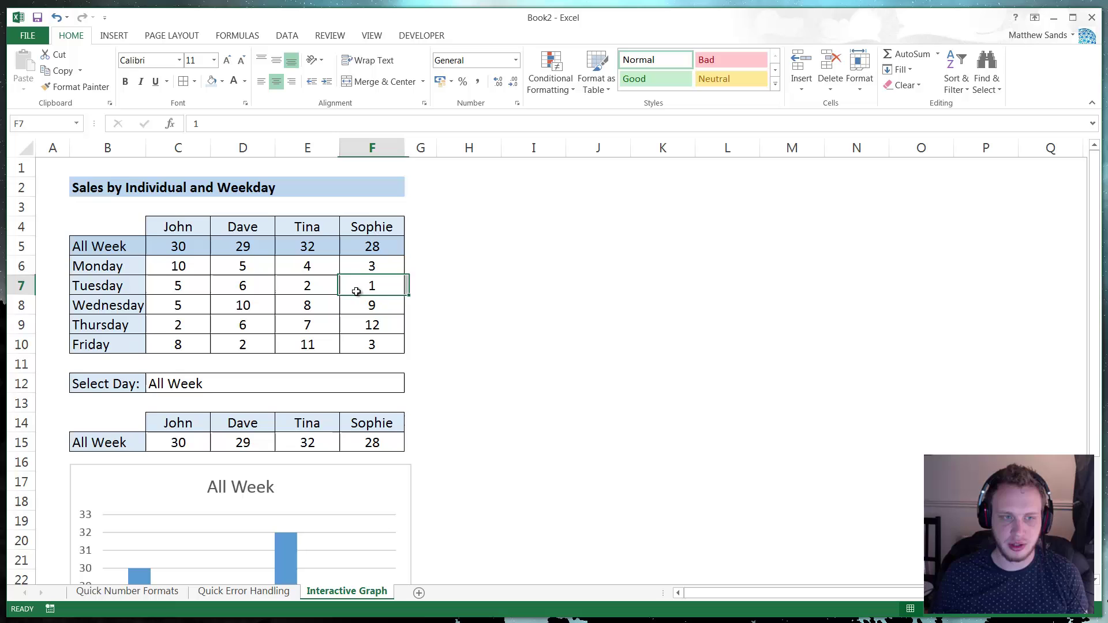
left_click(220, 306)
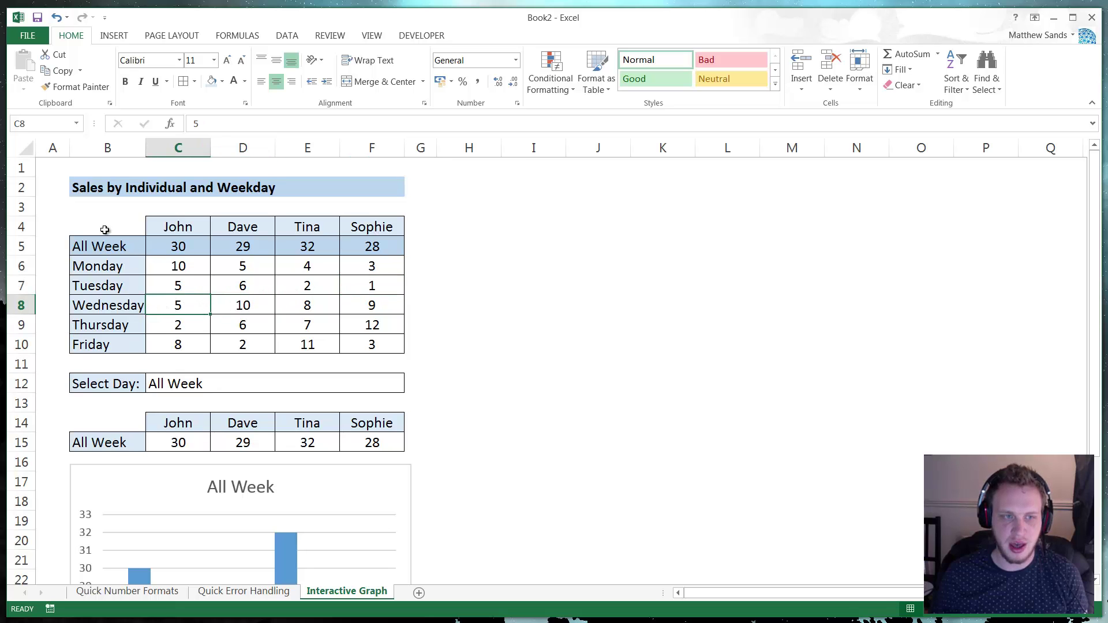
left_click_drag(104, 246, 346, 331)
left_click(184, 441)
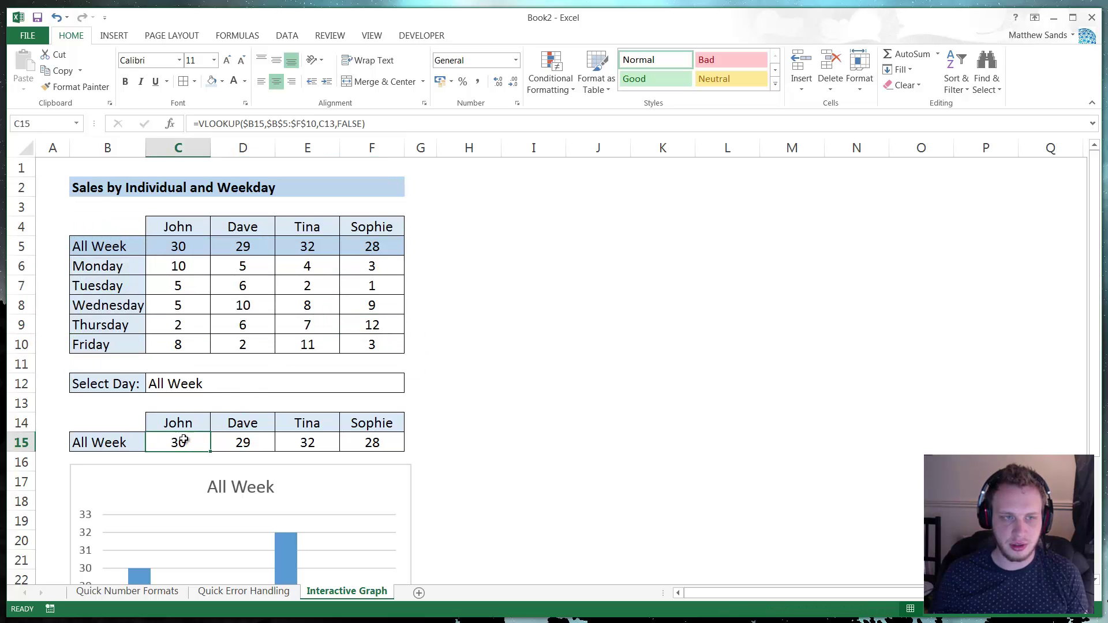
left_click(277, 442)
left_click(314, 439)
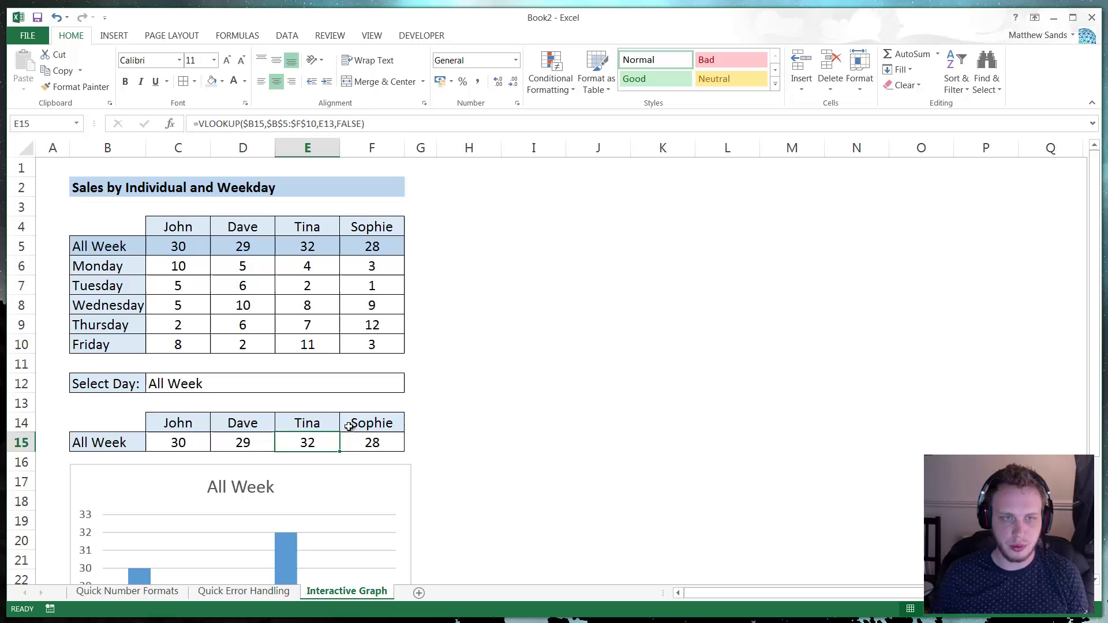
left_click(358, 423)
left_click(173, 272)
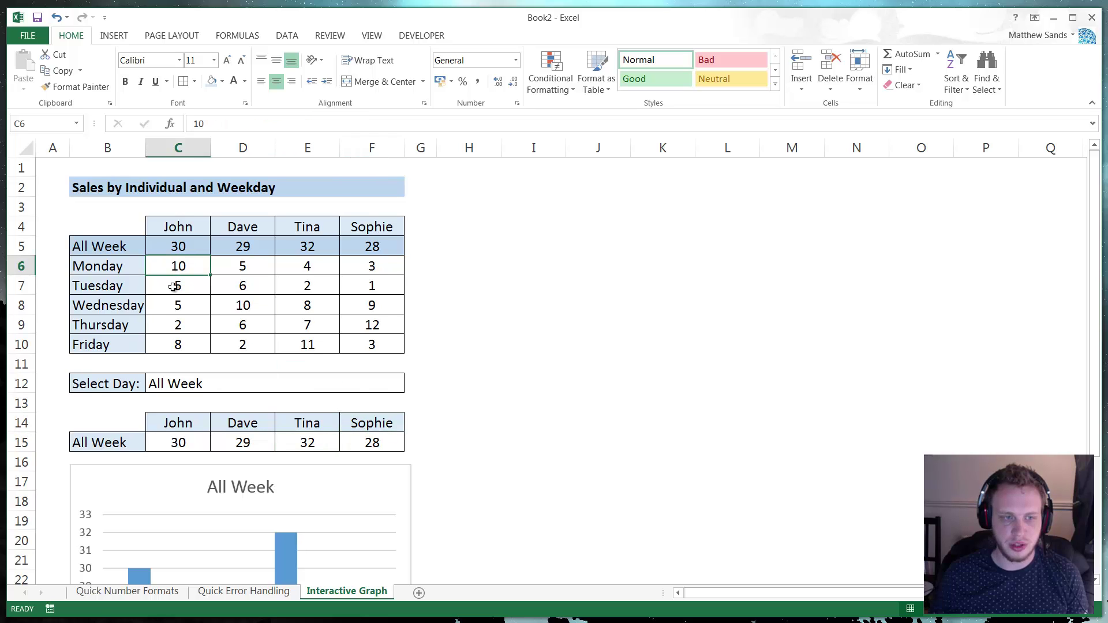
left_click(371, 392)
left_click(410, 386)
left_click(275, 411)
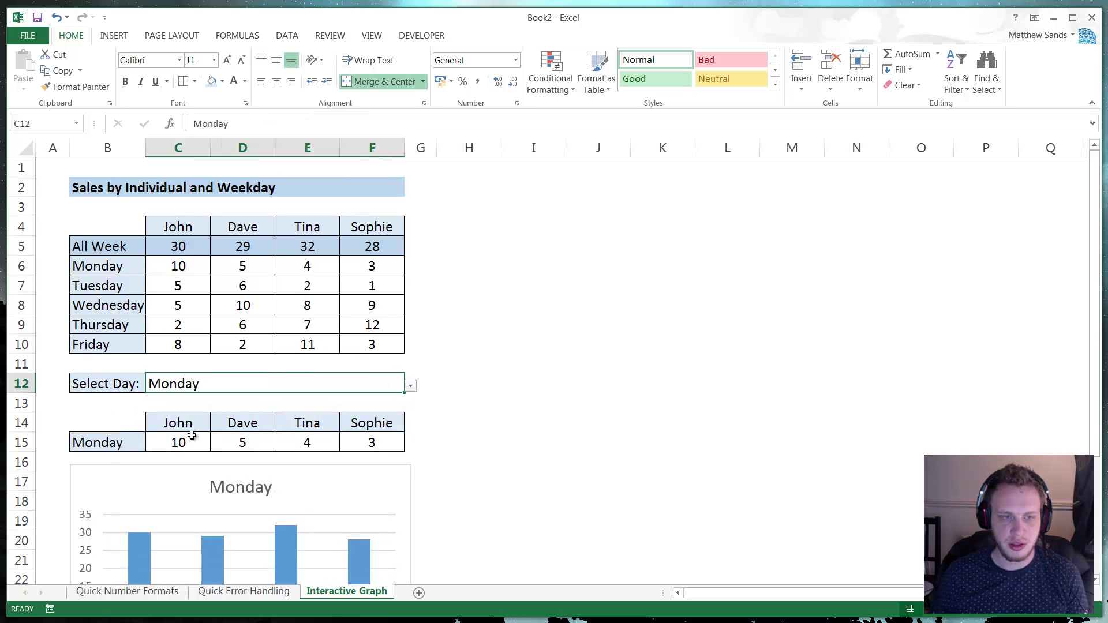
left_click(191, 439)
left_click_drag(124, 269, 180, 268)
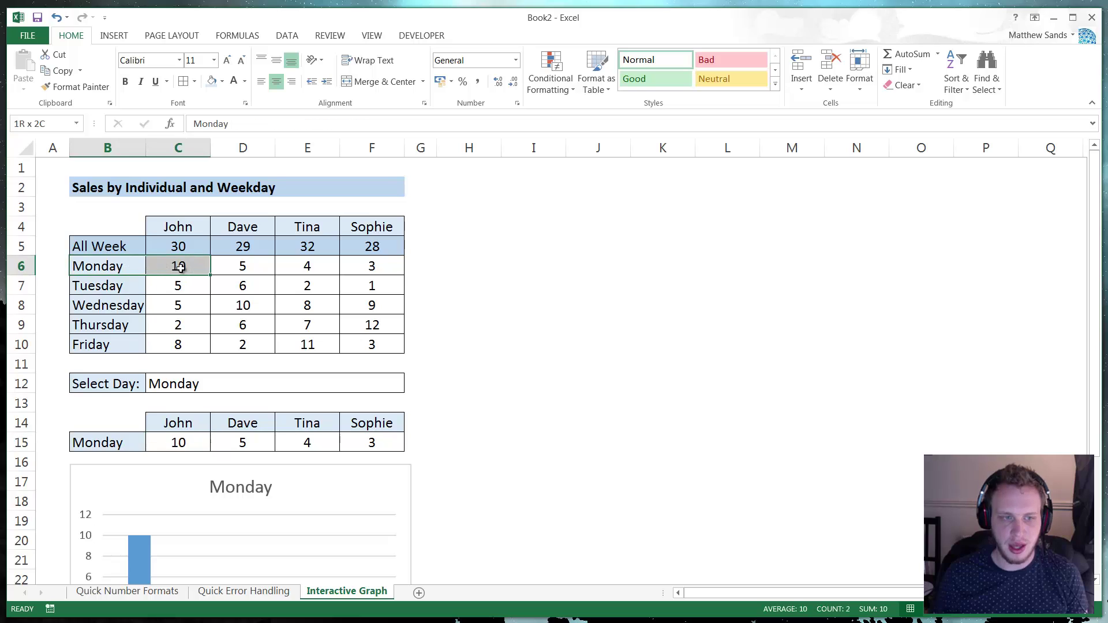
key("Right")
key("Right")
key("Right")
key("Right")
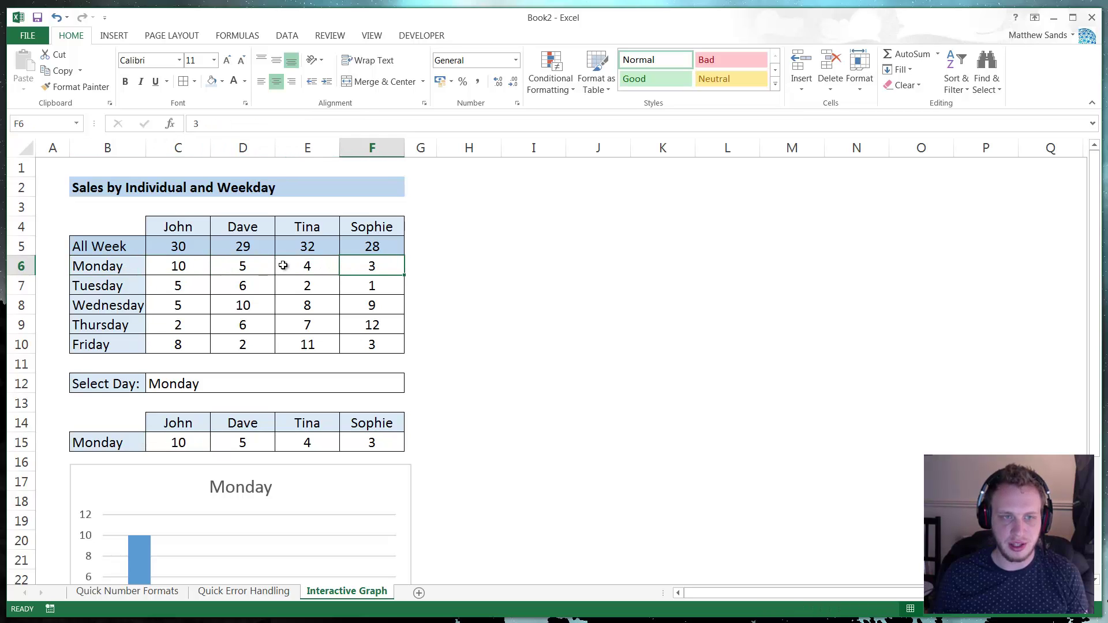
left_click_drag(174, 266, 373, 266)
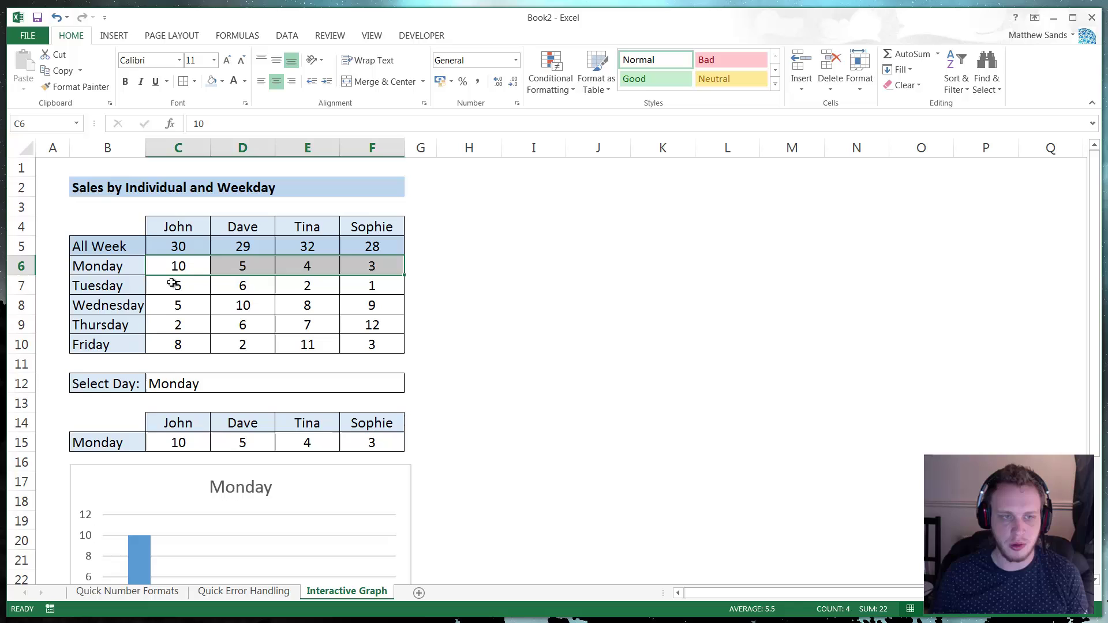
left_click_drag(172, 282, 375, 285)
left_click_drag(173, 307, 388, 310)
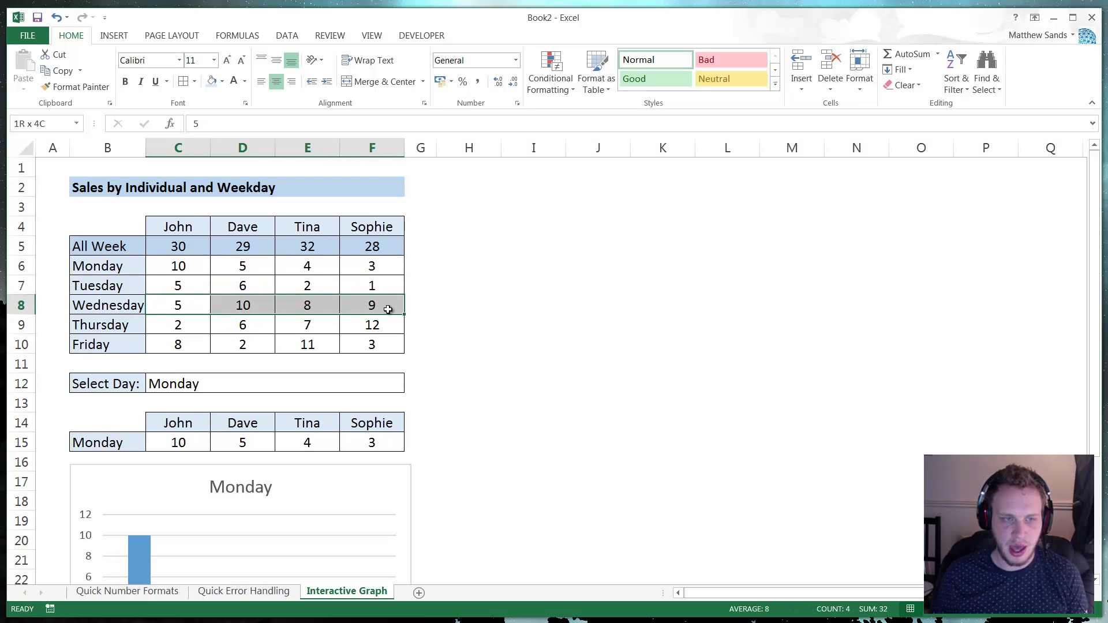
left_click(31, 350)
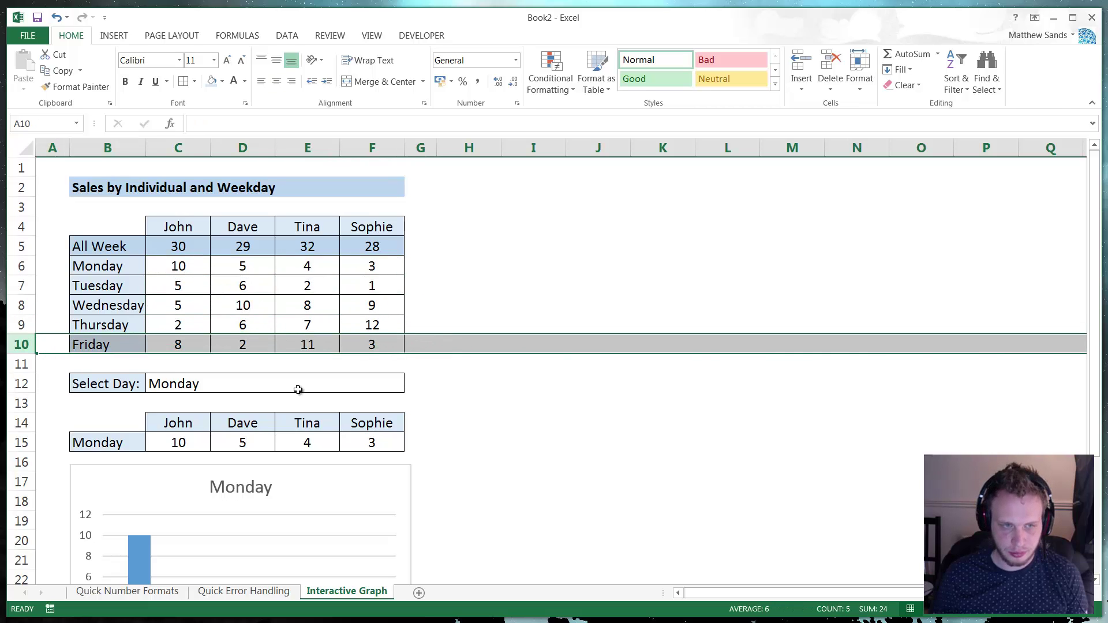
left_click(271, 384)
left_click(410, 386)
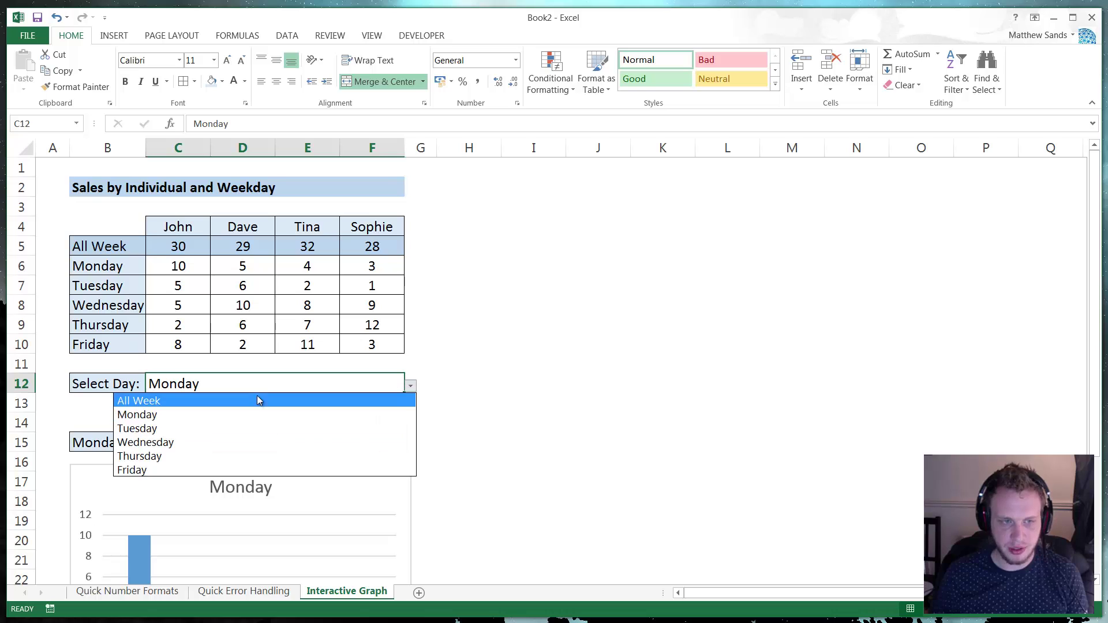
left_click(232, 400)
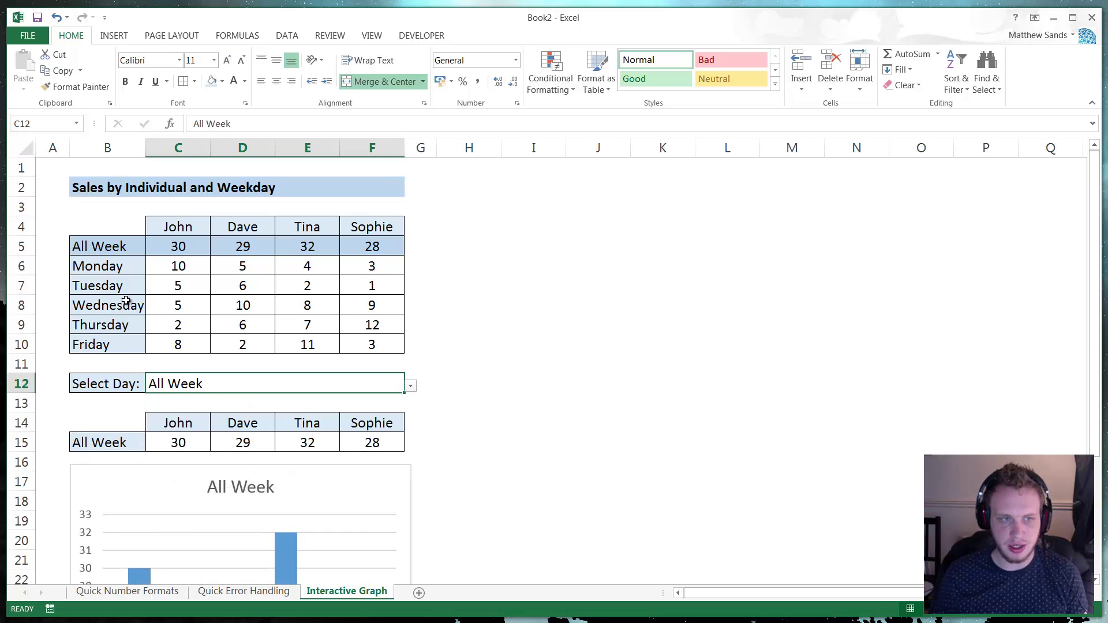
mouse_move(126, 244)
left_mouse_down()
mouse_move(371, 247)
mouse_move(329, 264)
mouse_move(132, 266)
left_mouse_up()
scroll(227, 384, "down", 6)
scroll(211, 332, "up", 4)
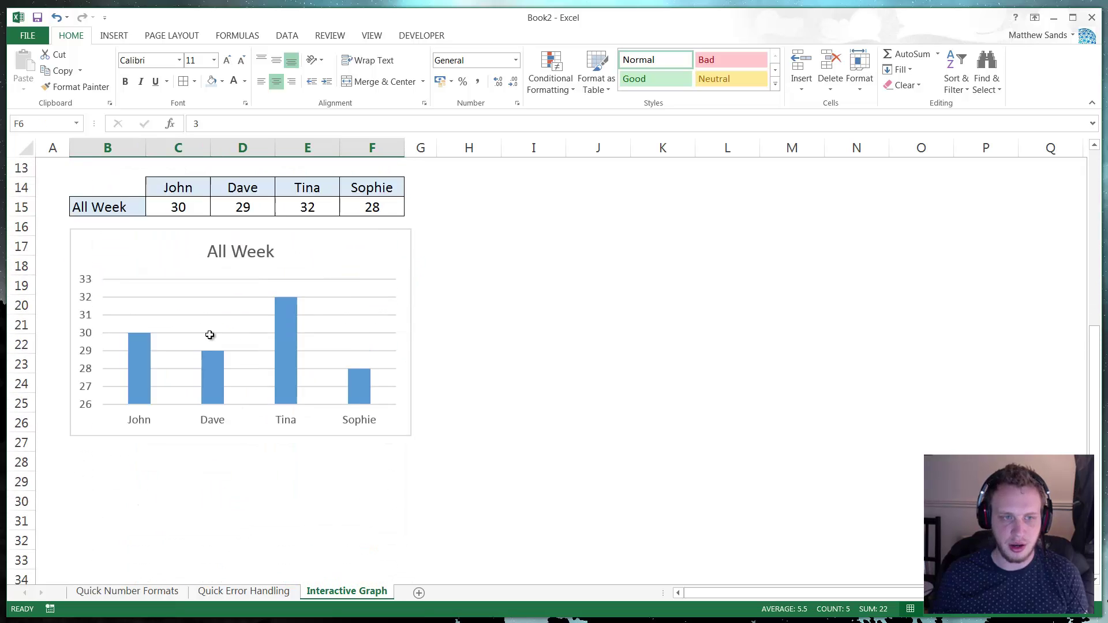
scroll(140, 360, "up", 2)
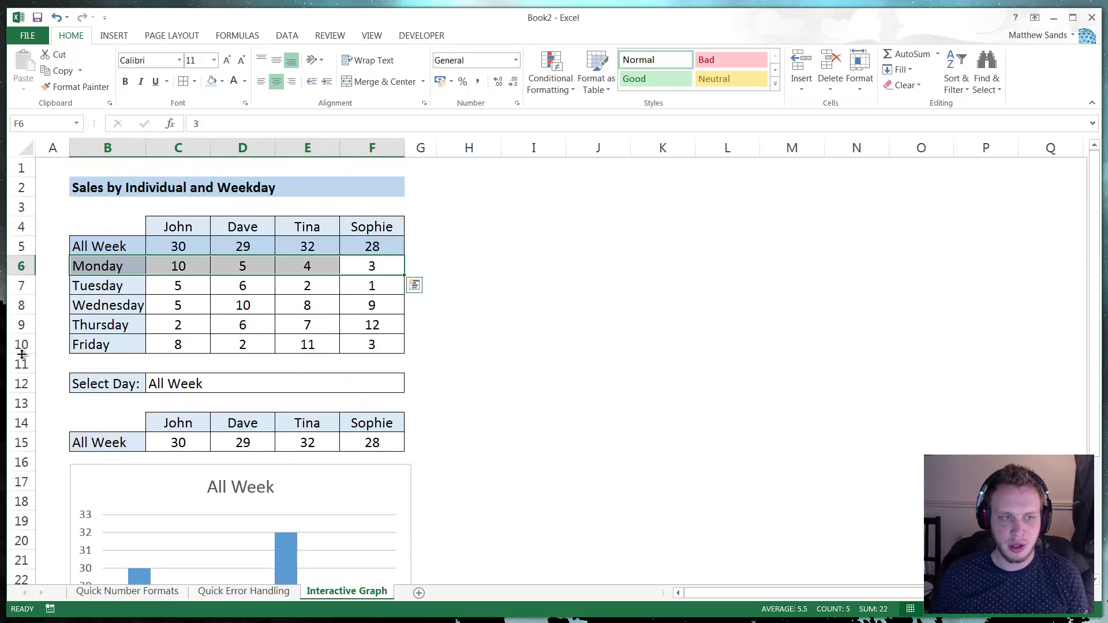
left_click_drag(22, 352, 21, 208)
right_click(22, 207)
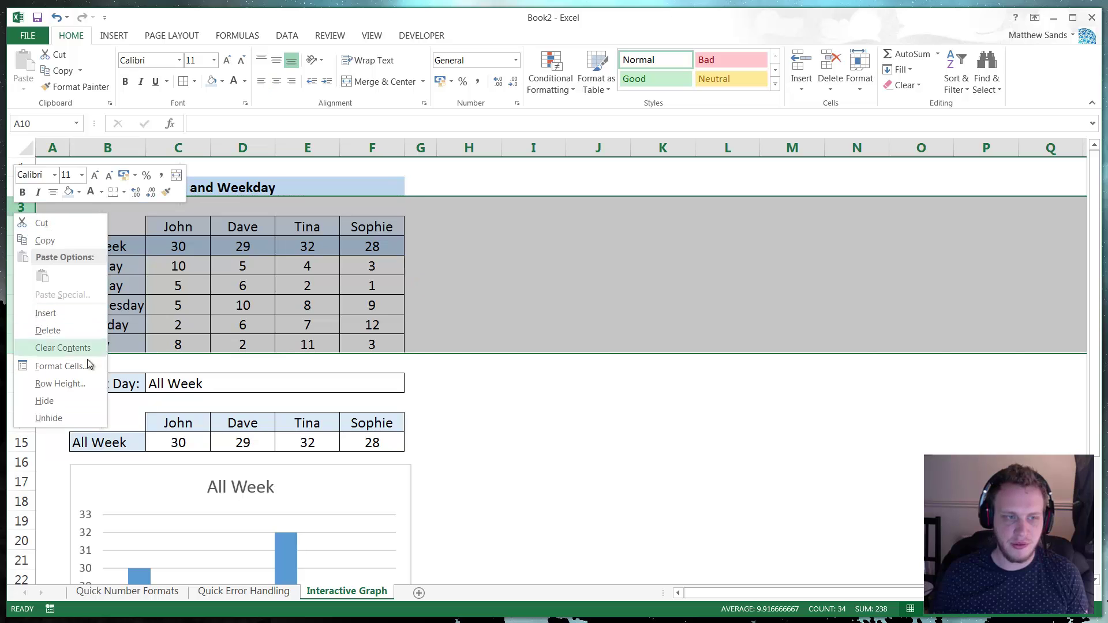
left_click(46, 401)
left_click(450, 225)
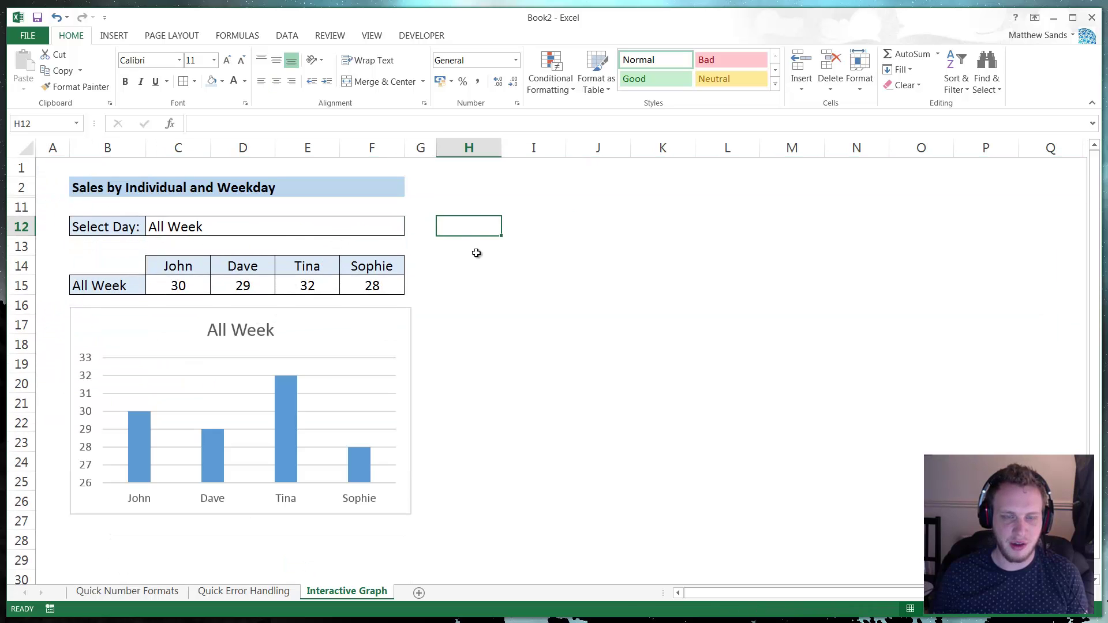
scroll(450, 292, "down", 1)
scroll(332, 347, "up", 1)
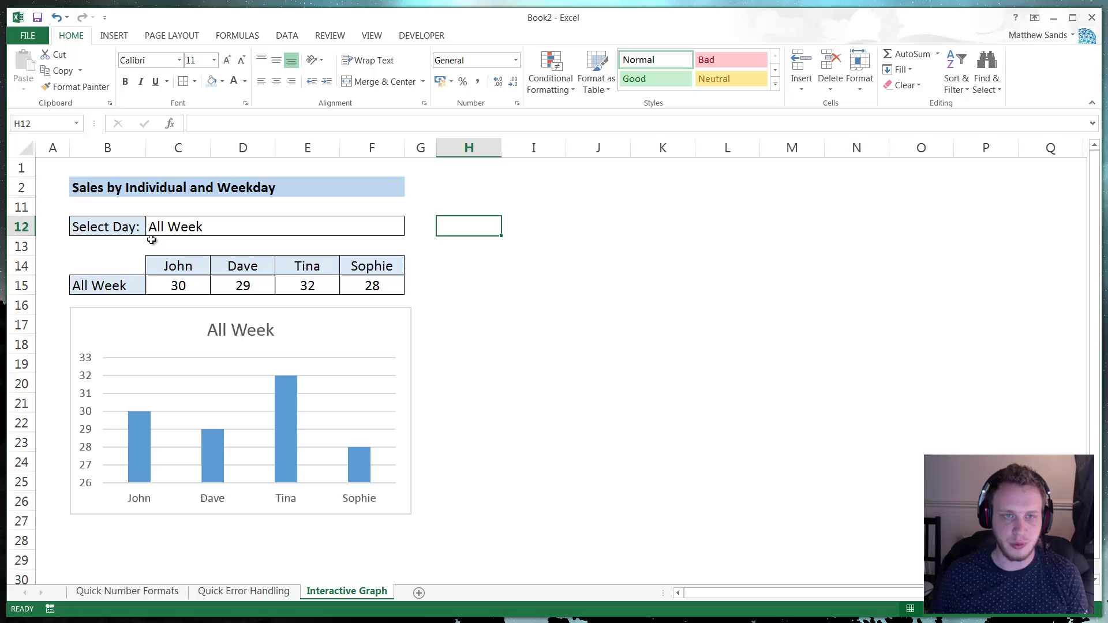
left_click(391, 230)
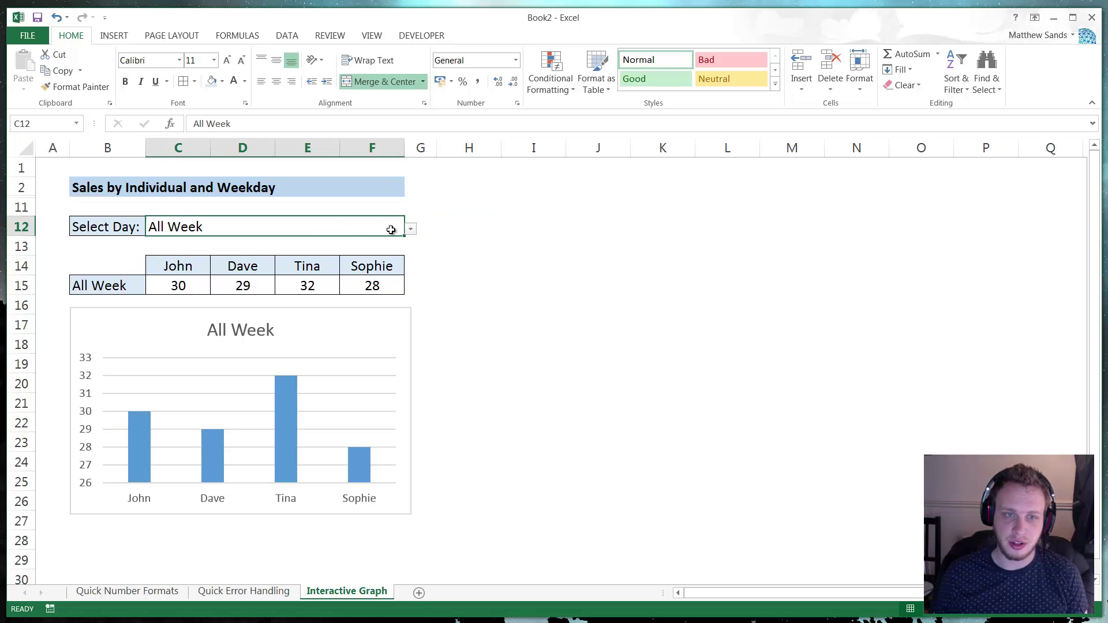
left_click(410, 229)
left_click(322, 254)
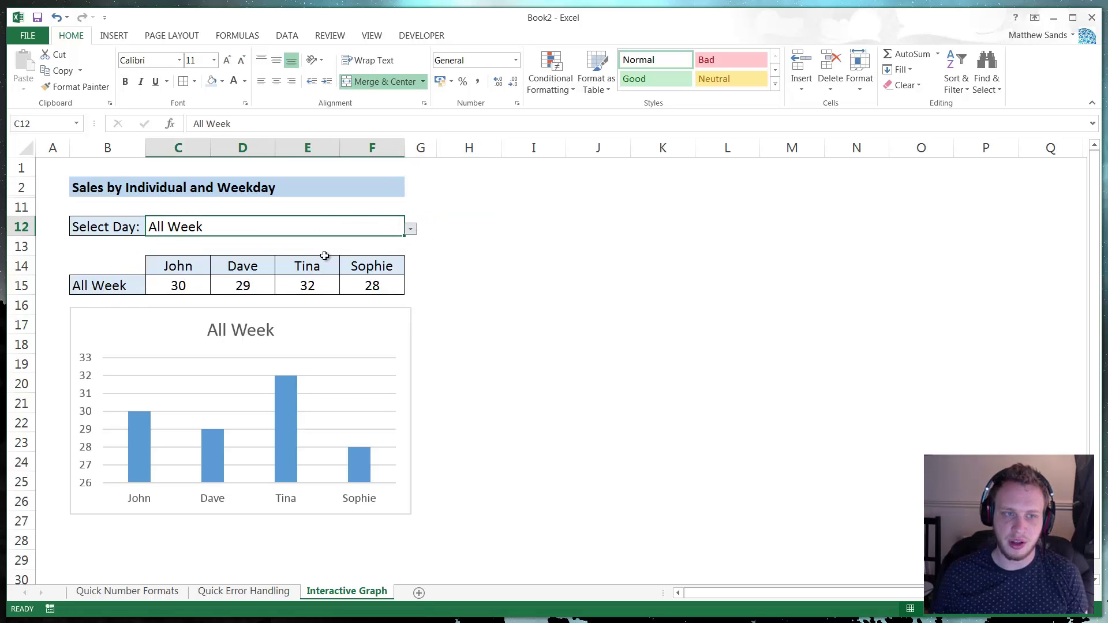
left_click(410, 229)
left_click(306, 269)
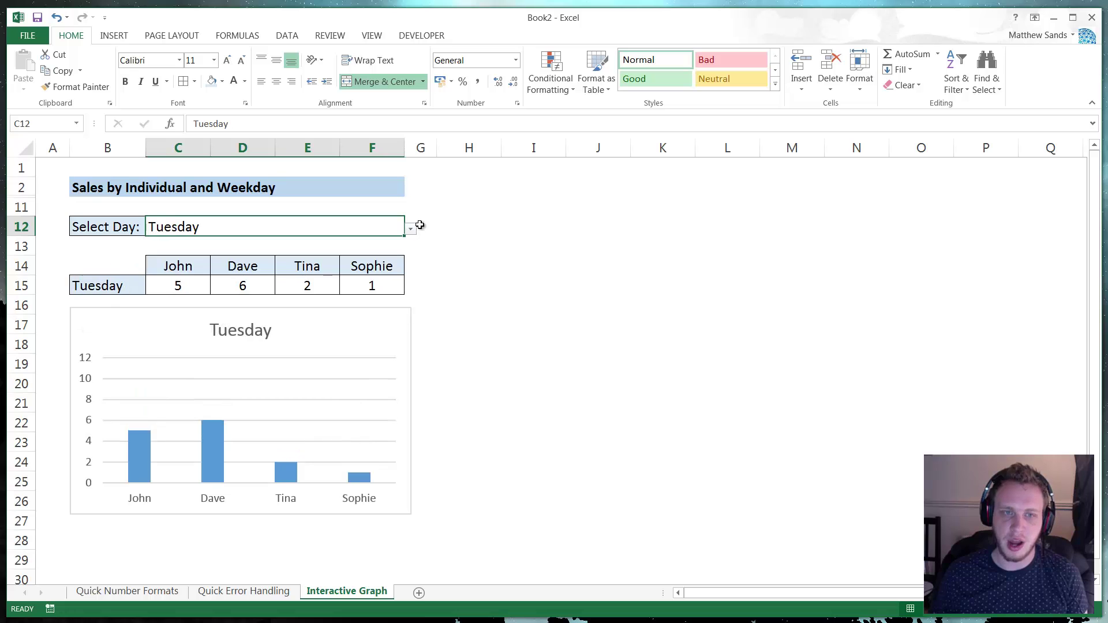
left_click(411, 230)
left_click(355, 279)
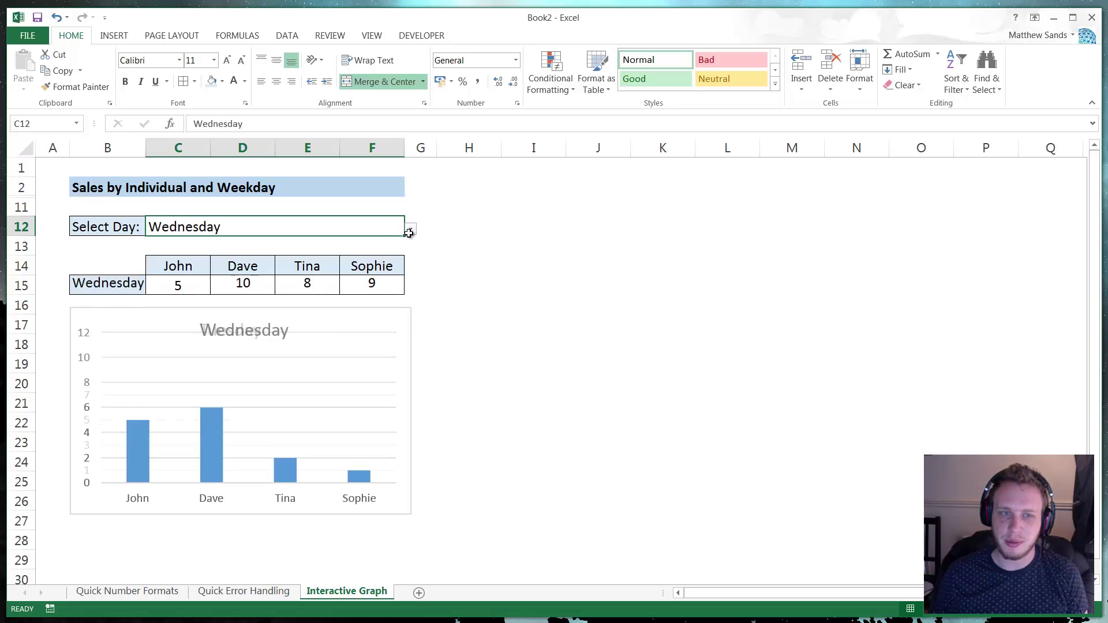
left_click(410, 229)
left_click(236, 245)
left_click(479, 219)
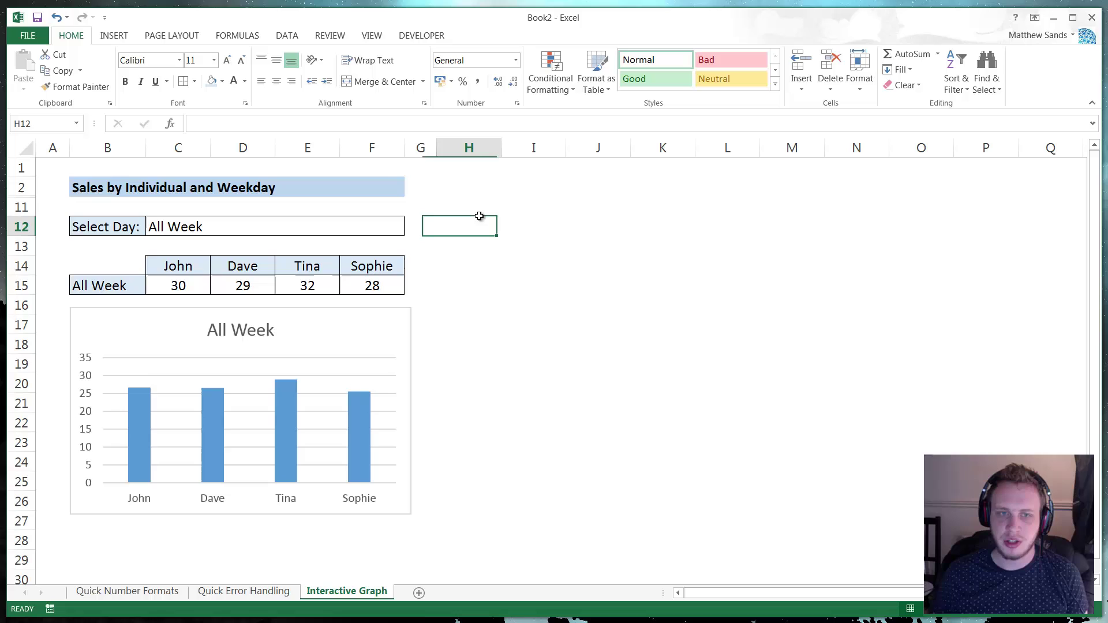